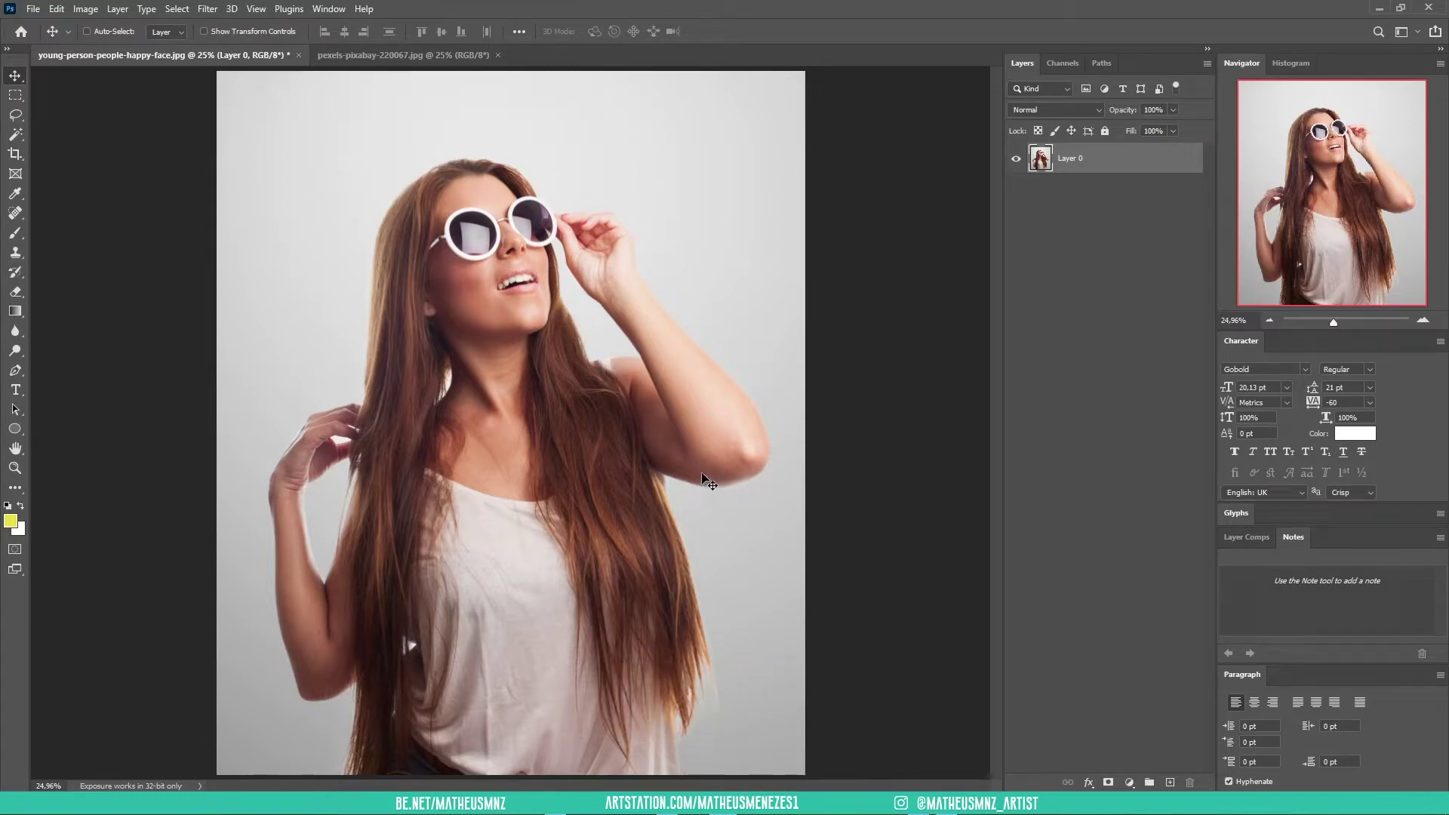
# Step: Add a default Exposure adjustment layer above the portrait photo
pyautogui.click(1129, 782)
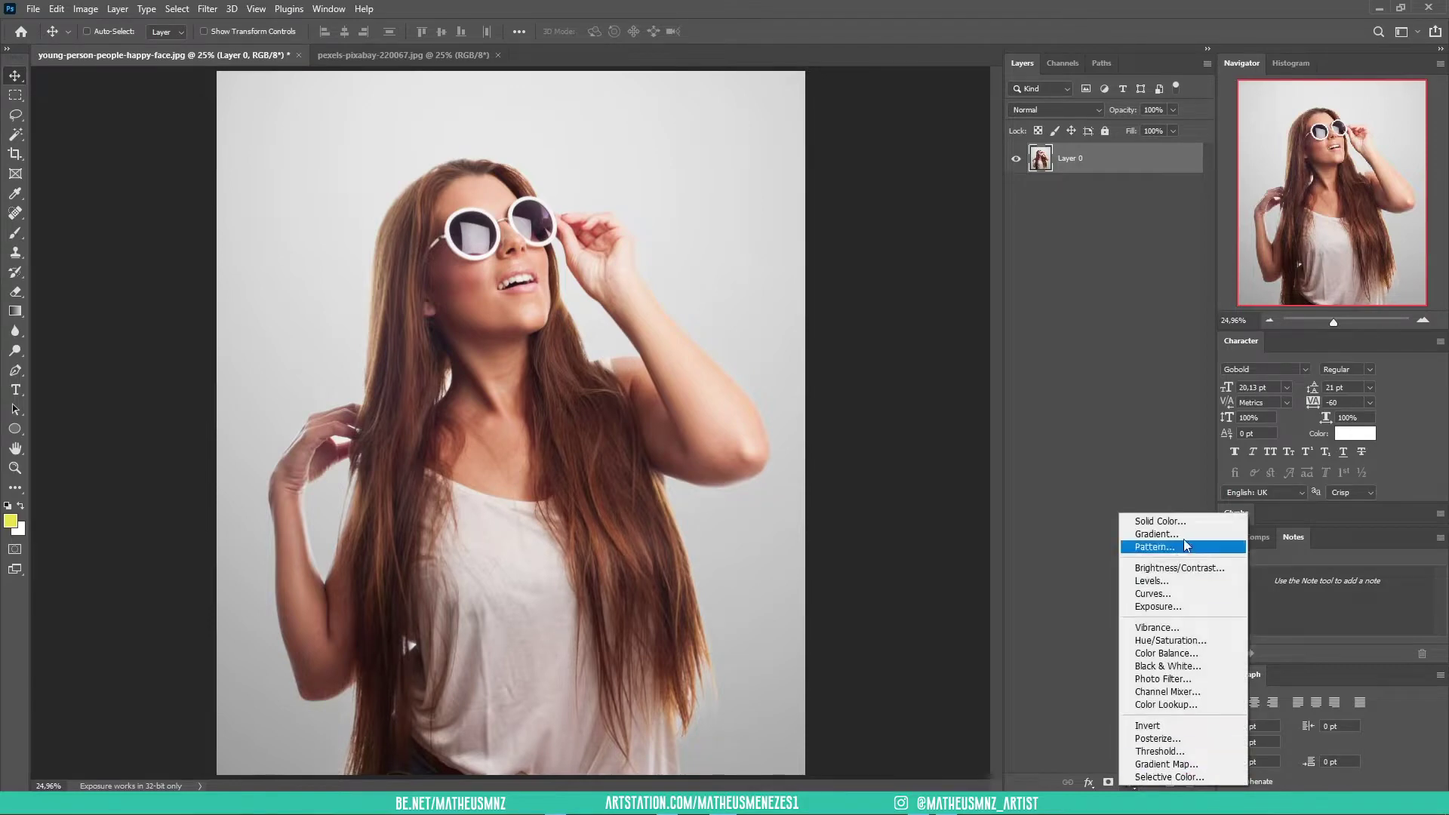
pyautogui.click(1183, 606)
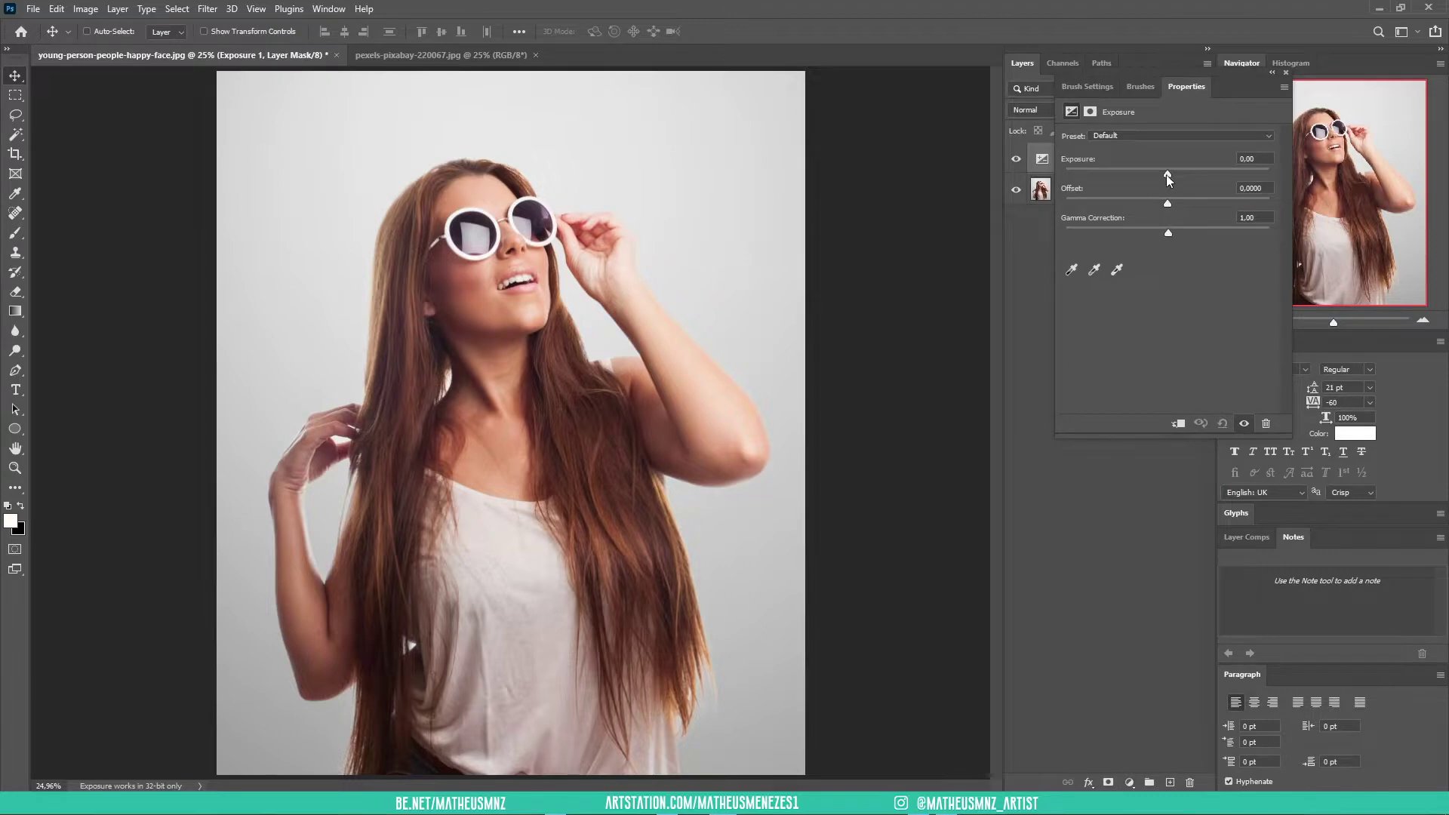
# Step: Set the Exposure layer to about -0.10 exposure and 0.68 gamma
pyautogui.moveTo(1166, 175)
pyautogui.mouseDown()
pyautogui.moveTo(1178, 228)
pyautogui.moveTo(1207, 224)
pyautogui.moveTo(1193, 229)
pyautogui.mouseUp()
pyautogui.moveTo(1166, 174); pyautogui.dragTo(1169, 174)
pyautogui.moveTo(1190, 224)
pyautogui.mouseDown()
pyautogui.moveTo(1201, 223)
pyautogui.moveTo(1182, 204)
pyautogui.moveTo(1160, 203)
pyautogui.moveTo(1208, 230)
pyautogui.moveTo(1192, 231)
pyautogui.mouseUp()
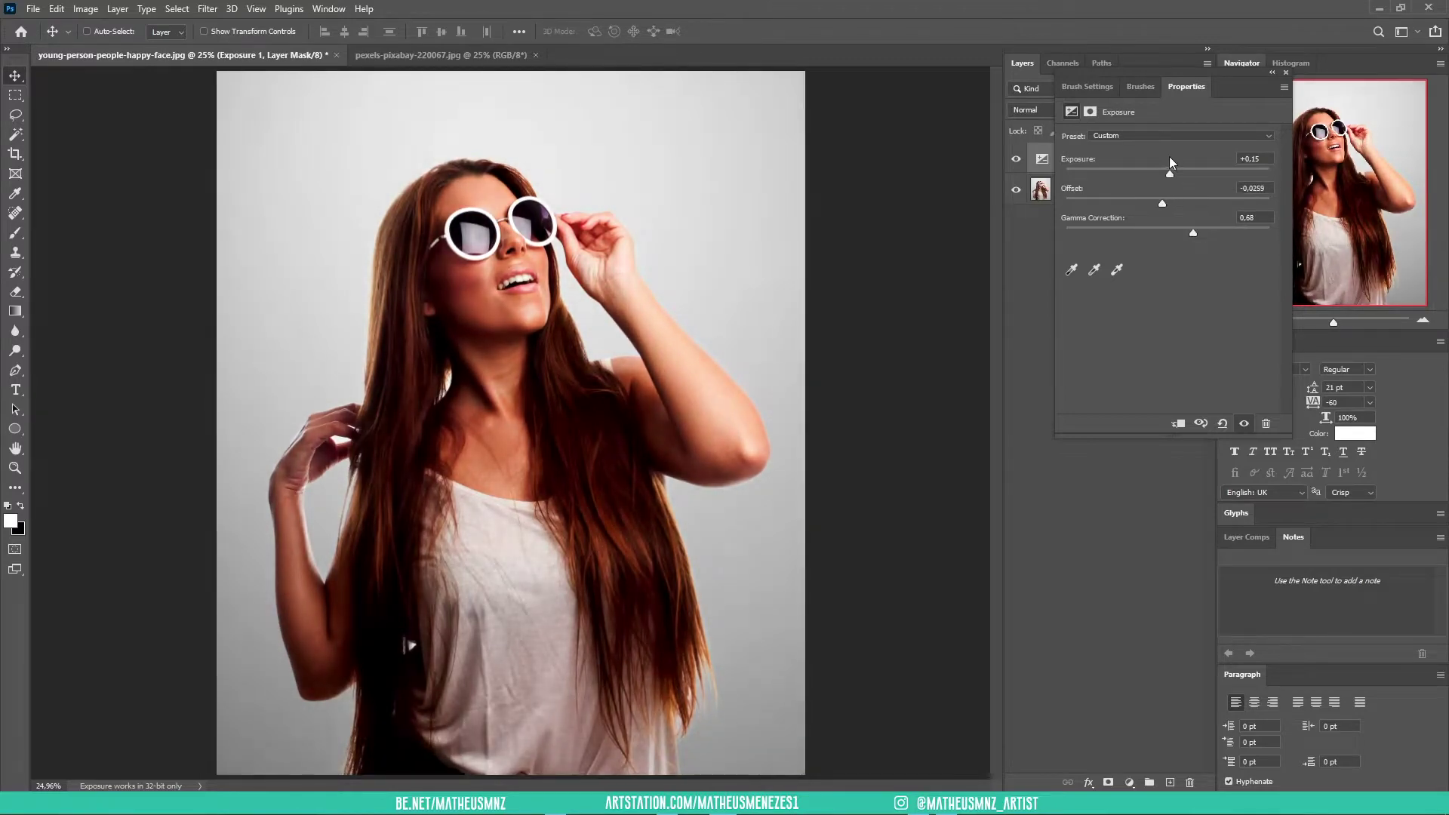
pyautogui.moveTo(1171, 173); pyautogui.dragTo(1165, 174)
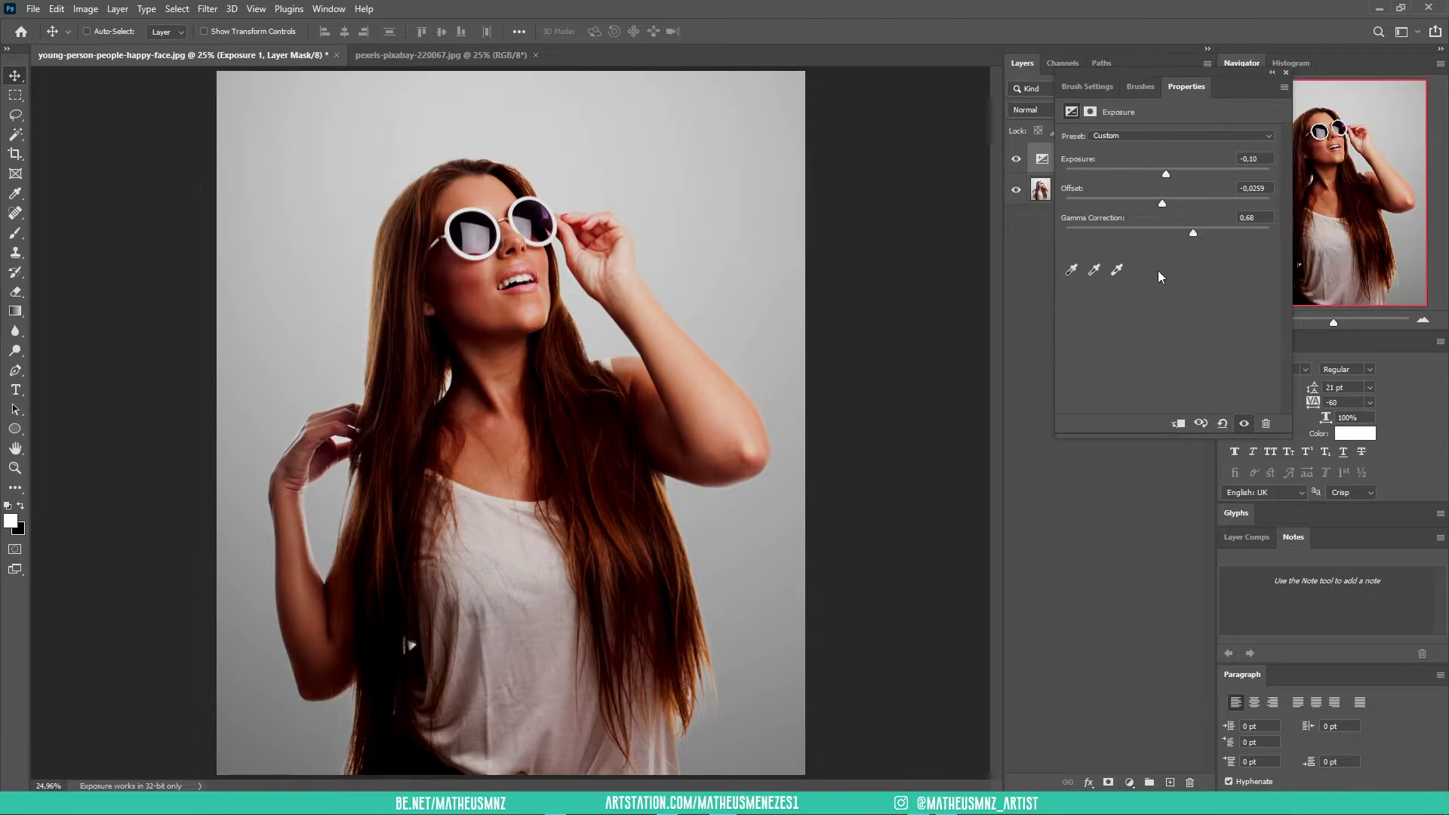
pyautogui.click(1286, 72)
pyautogui.click(1129, 782)
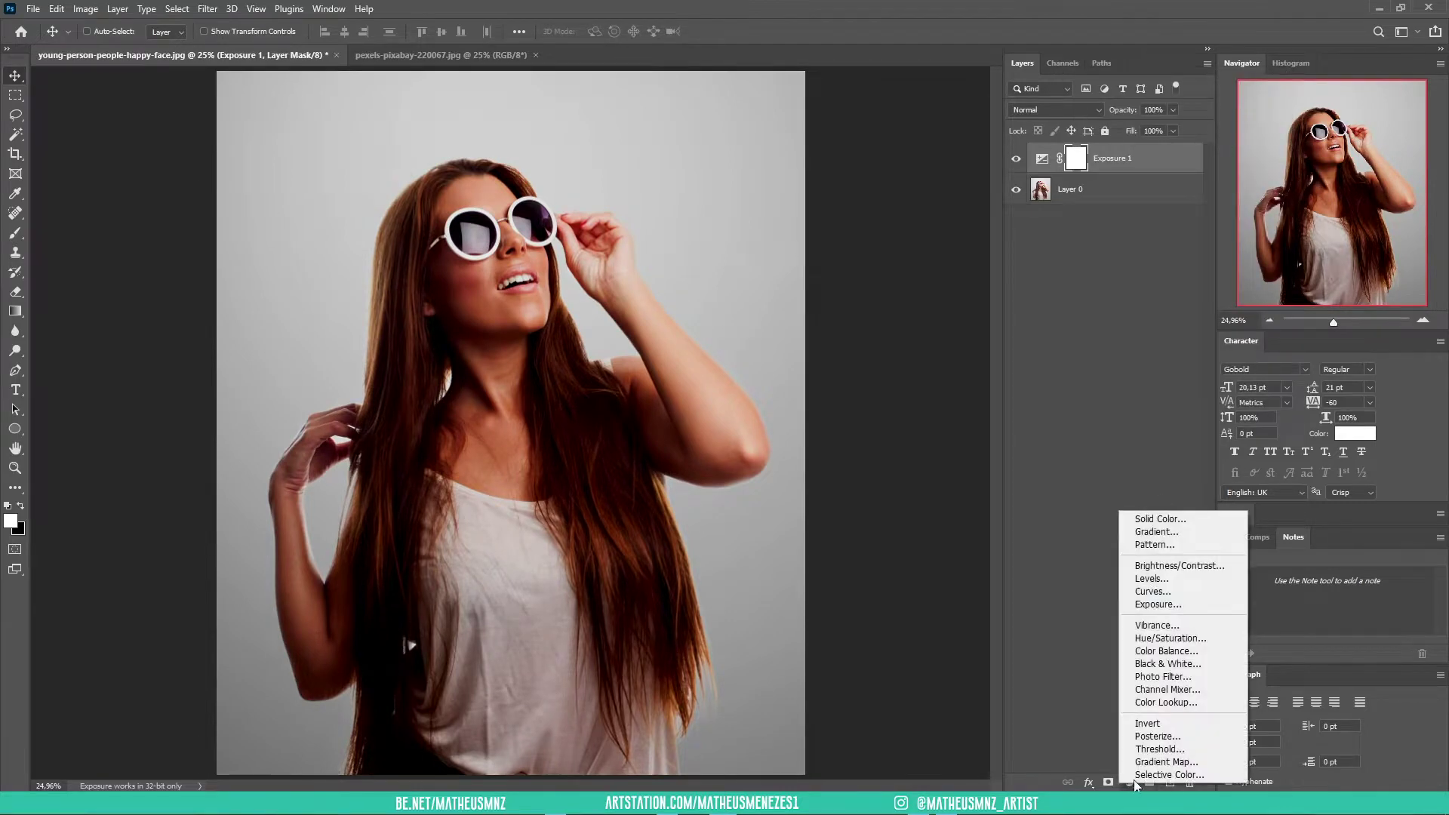
# Step: Add a Levels layer with midtone 0.97, input white 229 and output white 232
pyautogui.click(1198, 580)
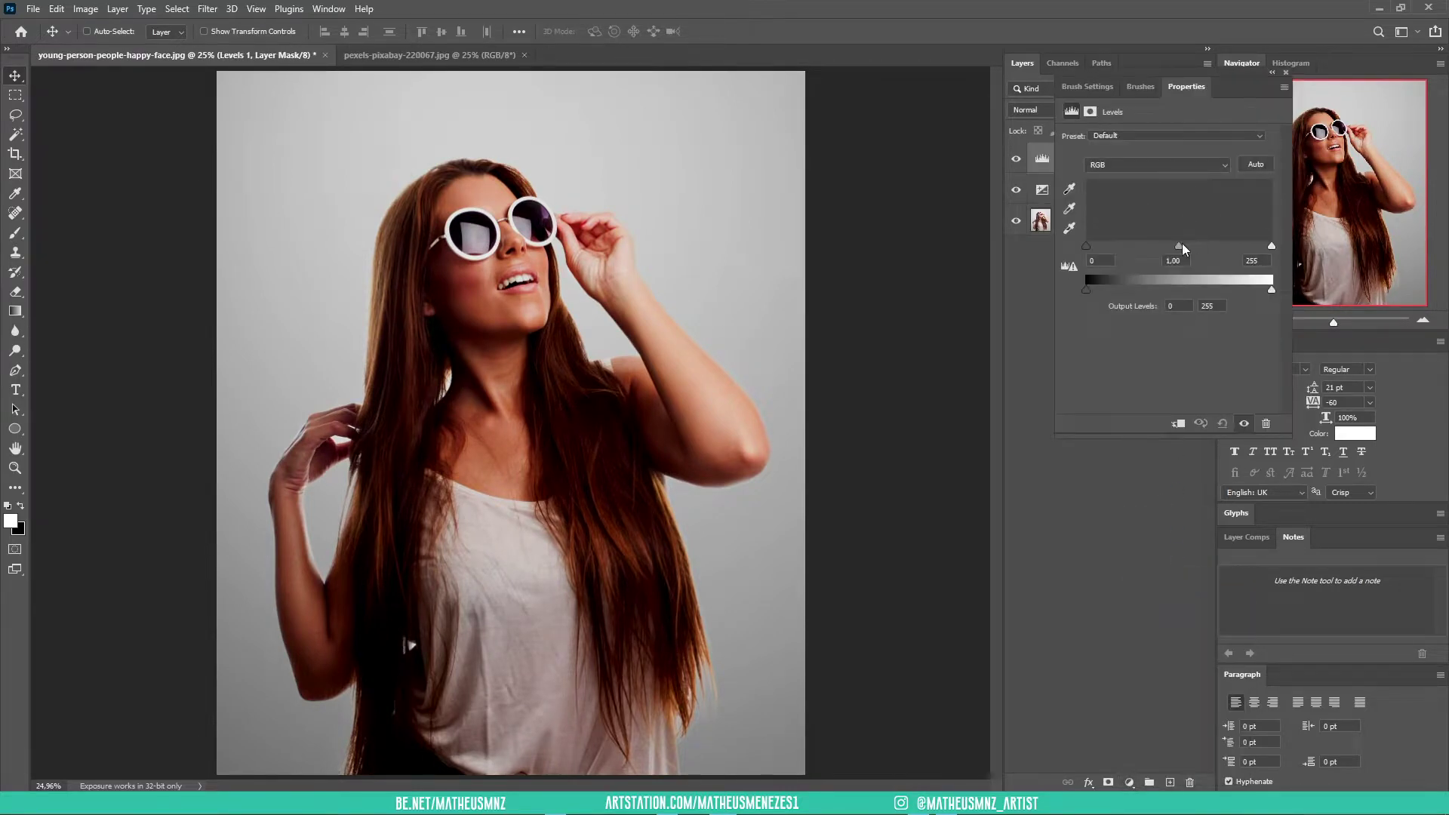
pyautogui.moveTo(1180, 246); pyautogui.dragTo(1188, 245)
pyautogui.moveTo(1269, 289)
pyautogui.mouseDown()
pyautogui.moveTo(1254, 289)
pyautogui.moveTo(1250, 247)
pyautogui.moveTo(1170, 245)
pyautogui.mouseUp()
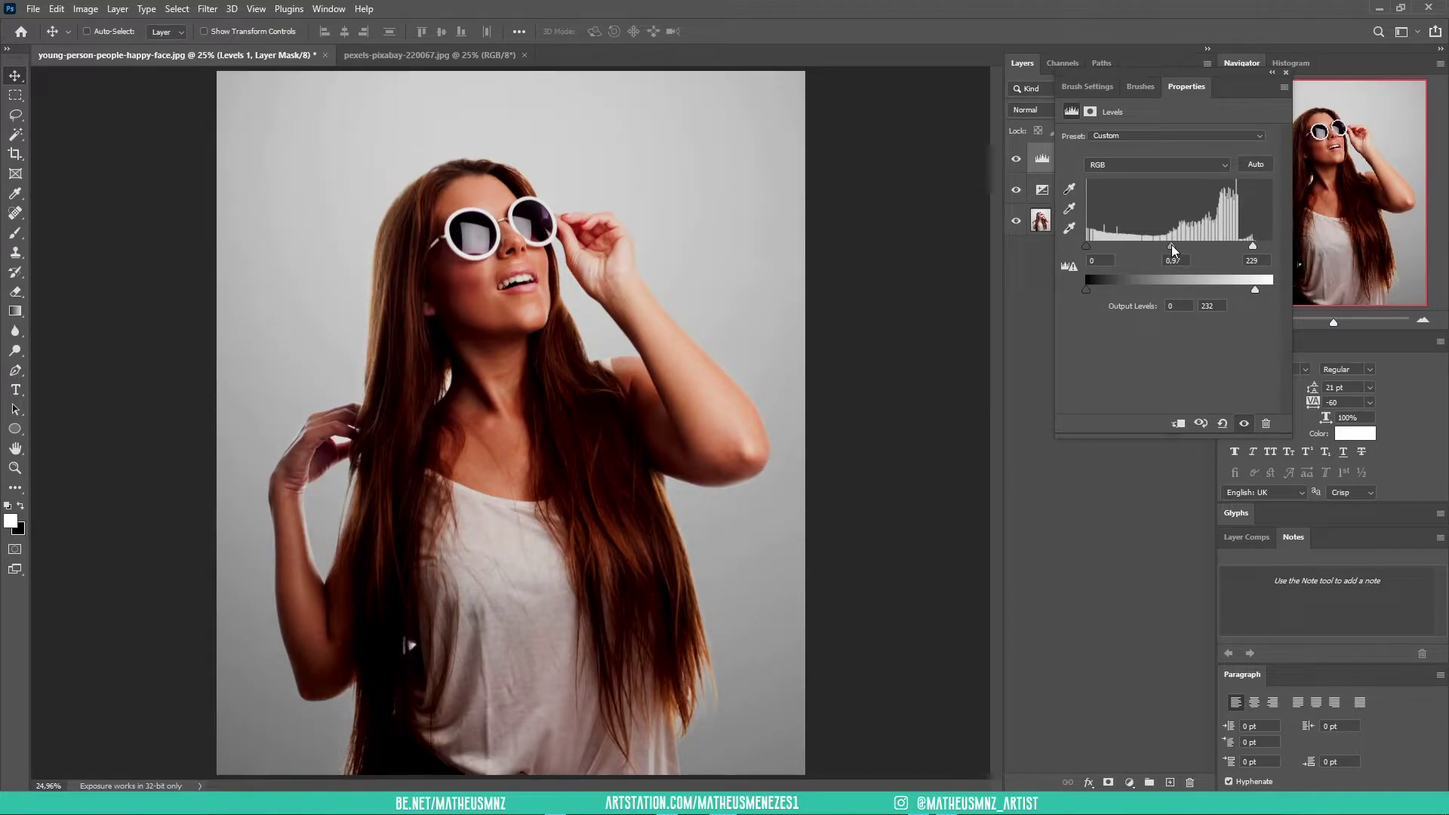
pyautogui.click(1286, 73)
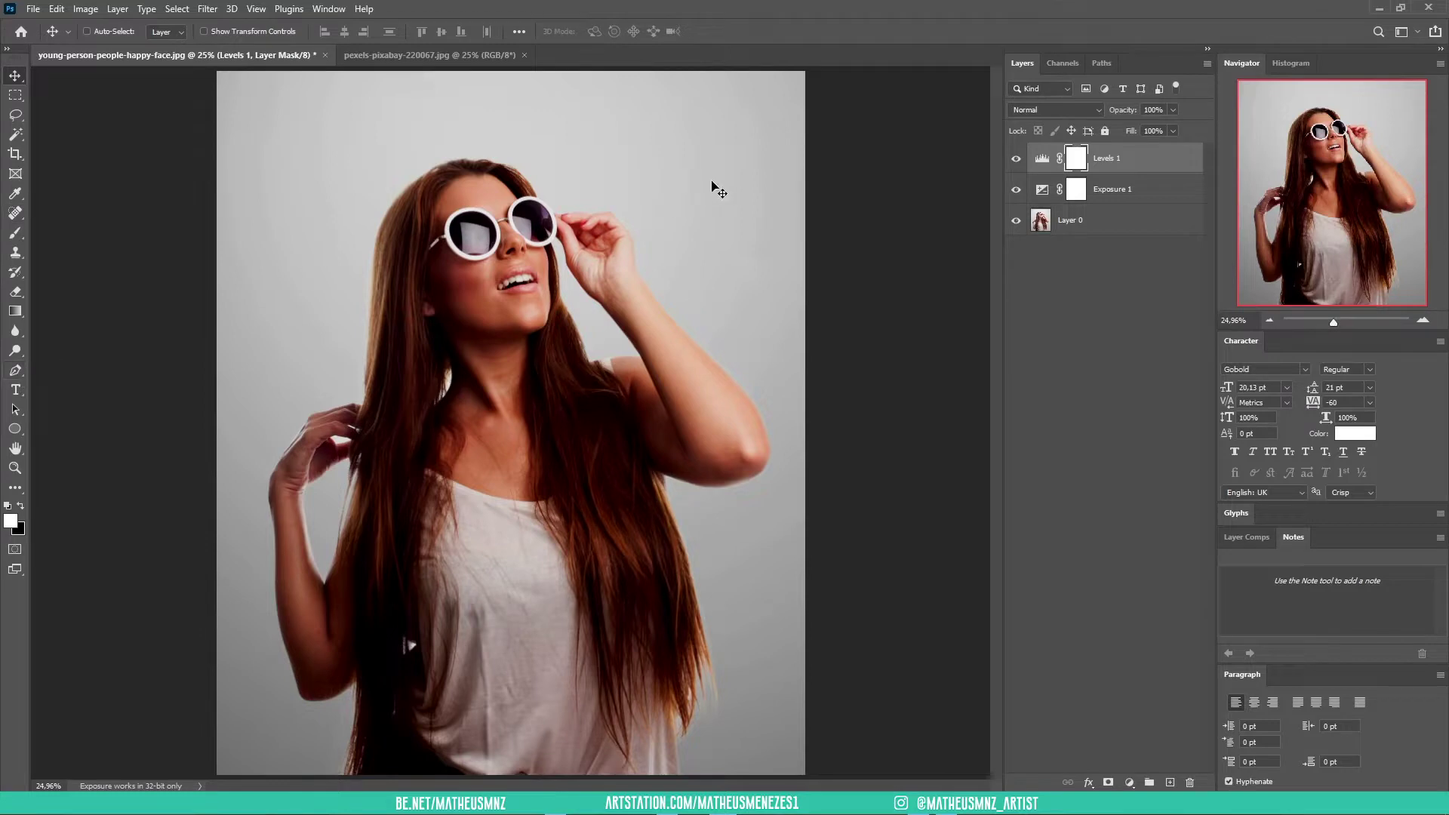
pyautogui.click(15, 429)
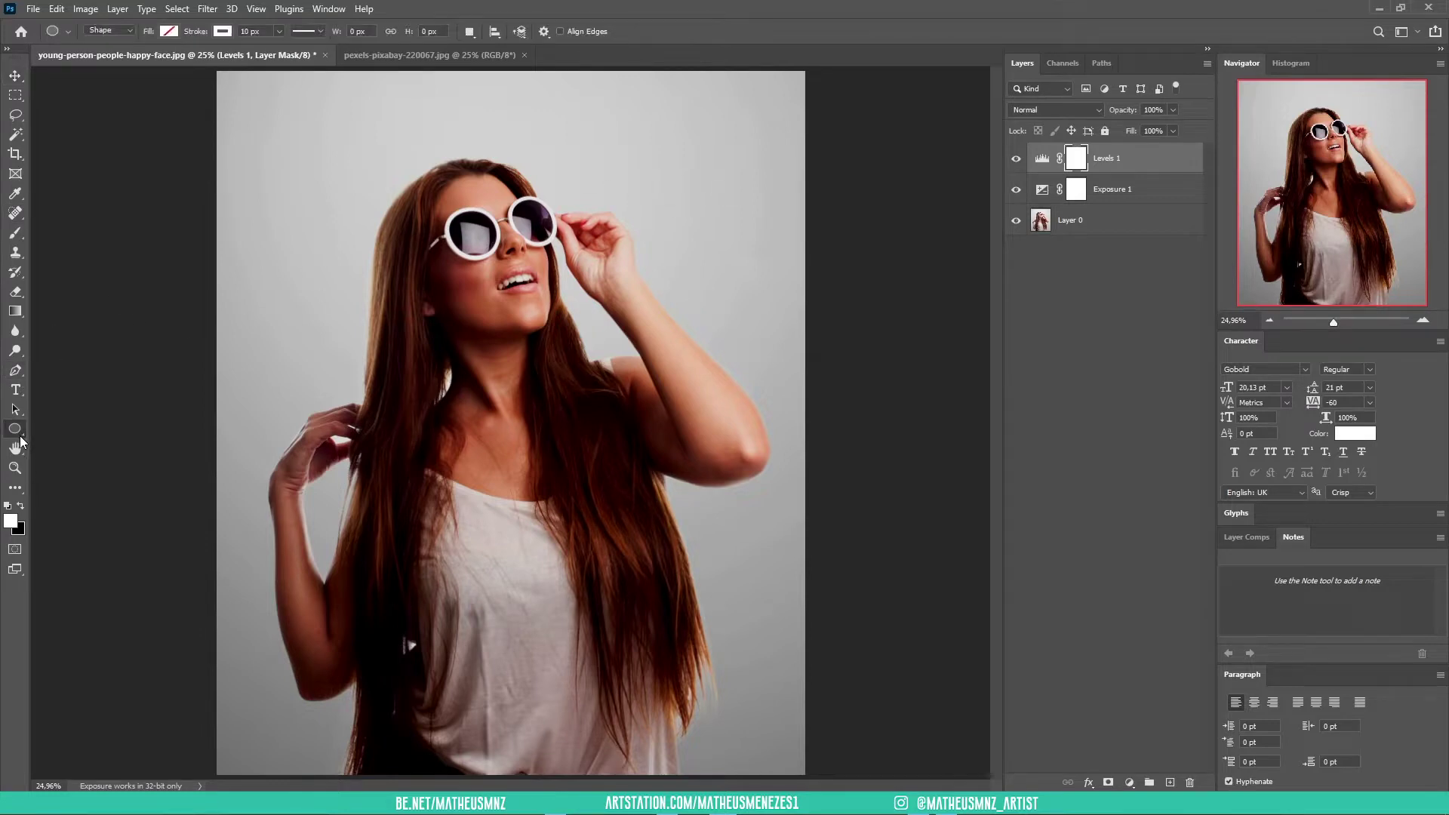
# Step: Draw a wide ellipse across the torso with a white 20 px stroke
pyautogui.click(224, 32)
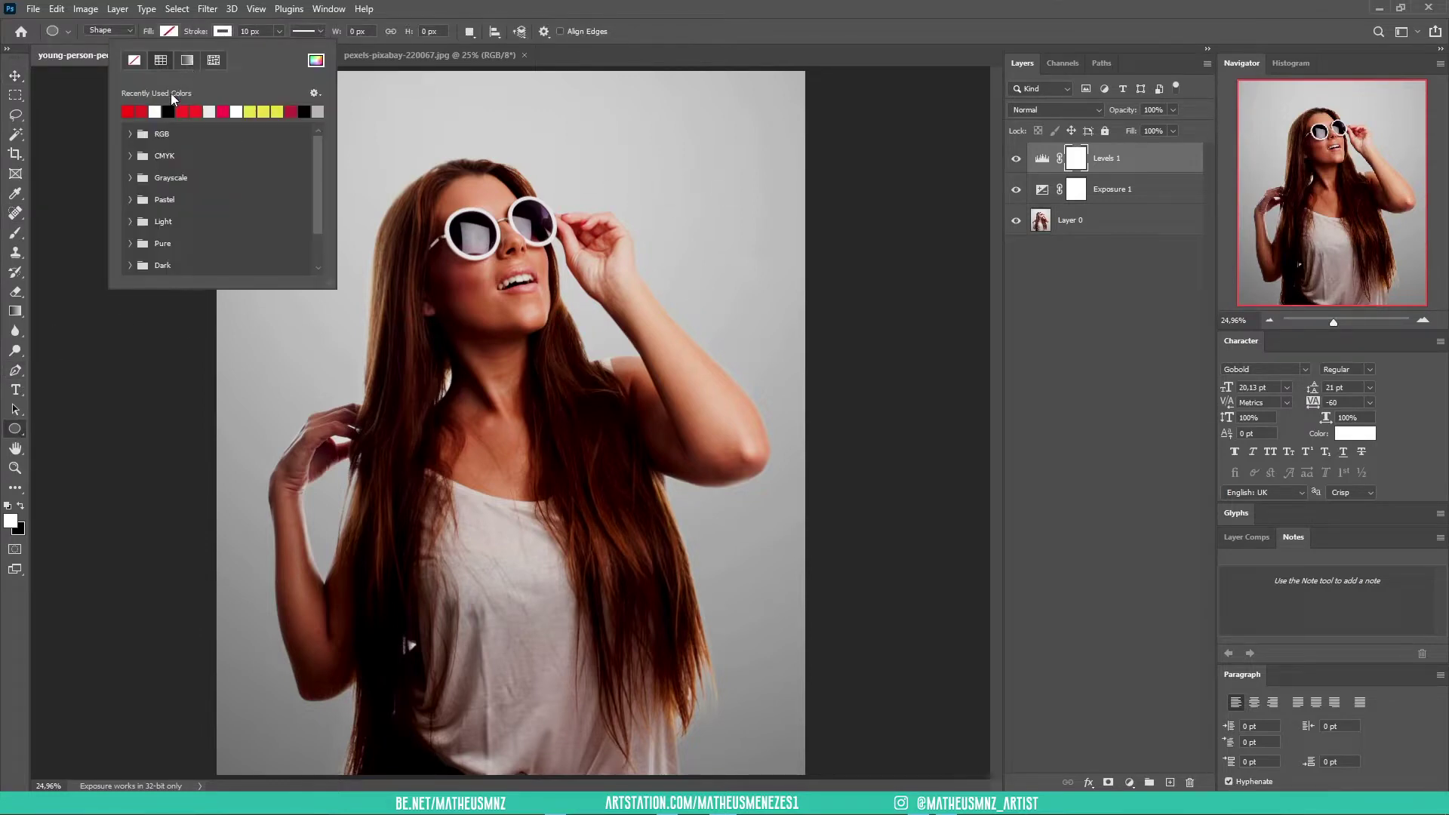
pyautogui.click(229, 31)
pyautogui.click(270, 31)
pyautogui.write('20')
pyautogui.press('Return')
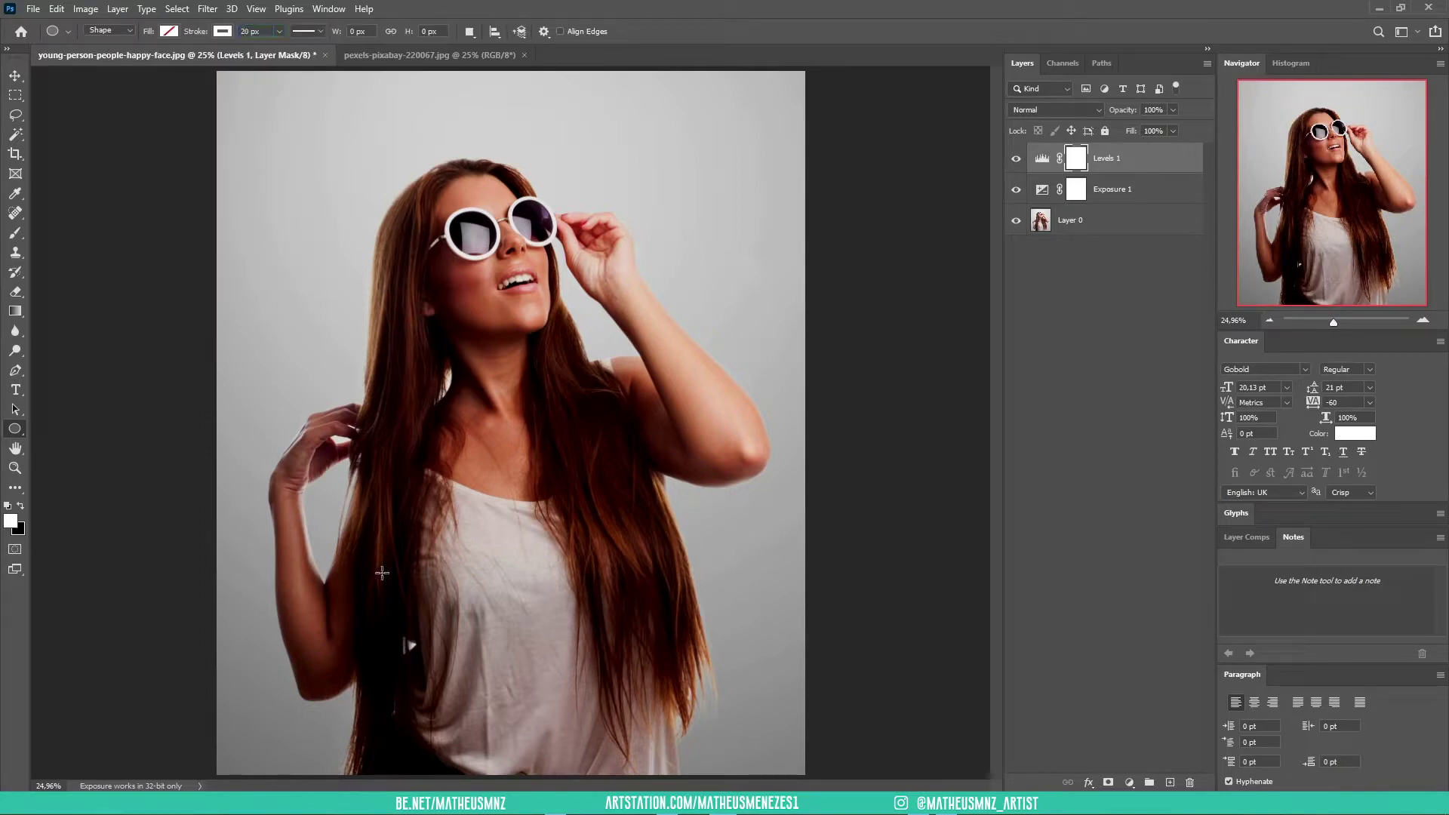
pyautogui.moveTo(284, 519); pyautogui.dragTo(797, 592)
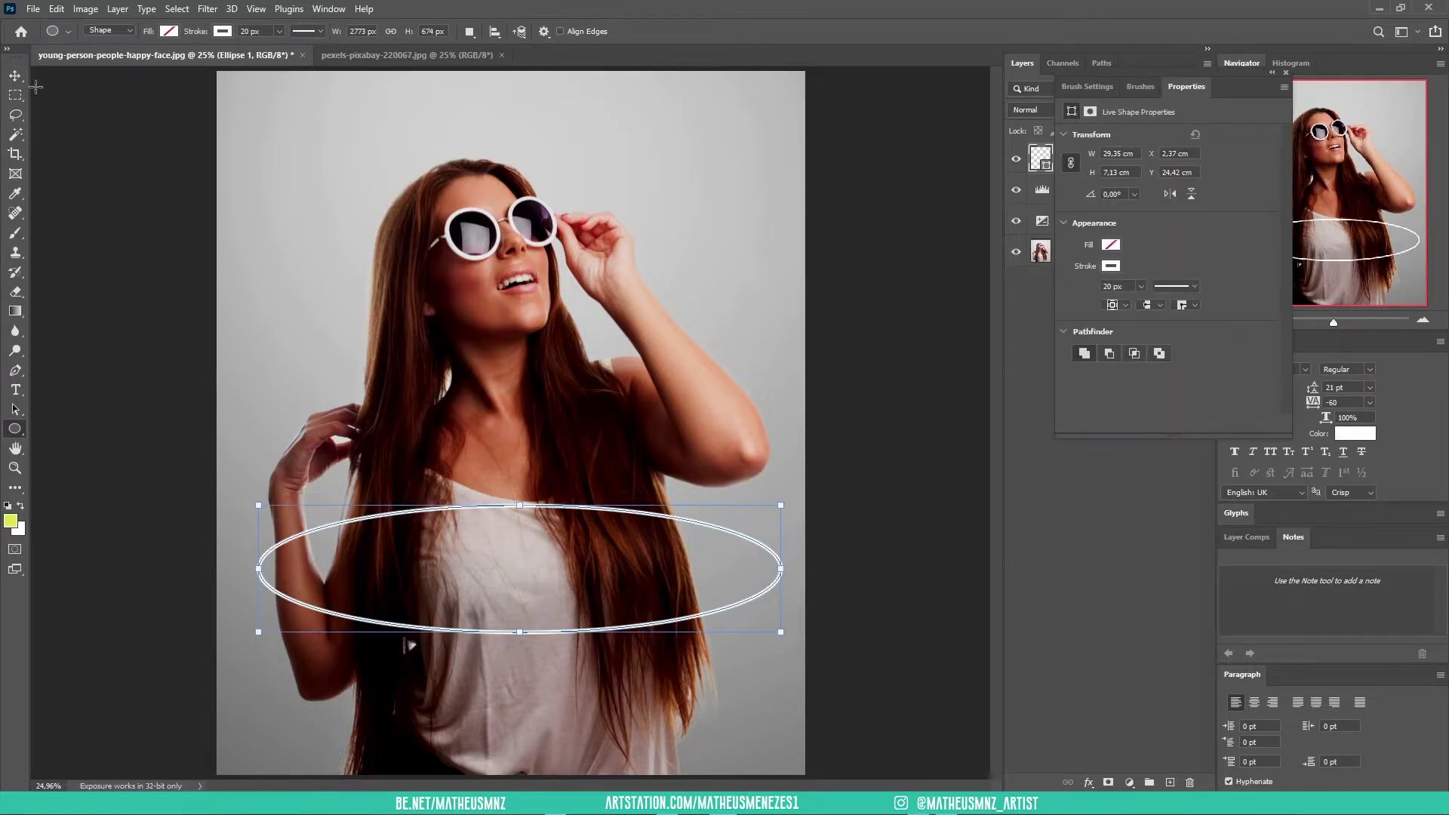
# Step: Raise and rotate the ring, then place a copy lower on the body
pyautogui.click(15, 76)
pyautogui.moveTo(788, 585)
pyautogui.mouseDown()
pyautogui.moveTo(787, 444)
pyautogui.moveTo(705, 317)
pyautogui.moveTo(727, 333)
pyautogui.moveTo(747, 533)
pyautogui.mouseUp()
pyautogui.hotkey('ctrl', 't')
pyautogui.press('Return')
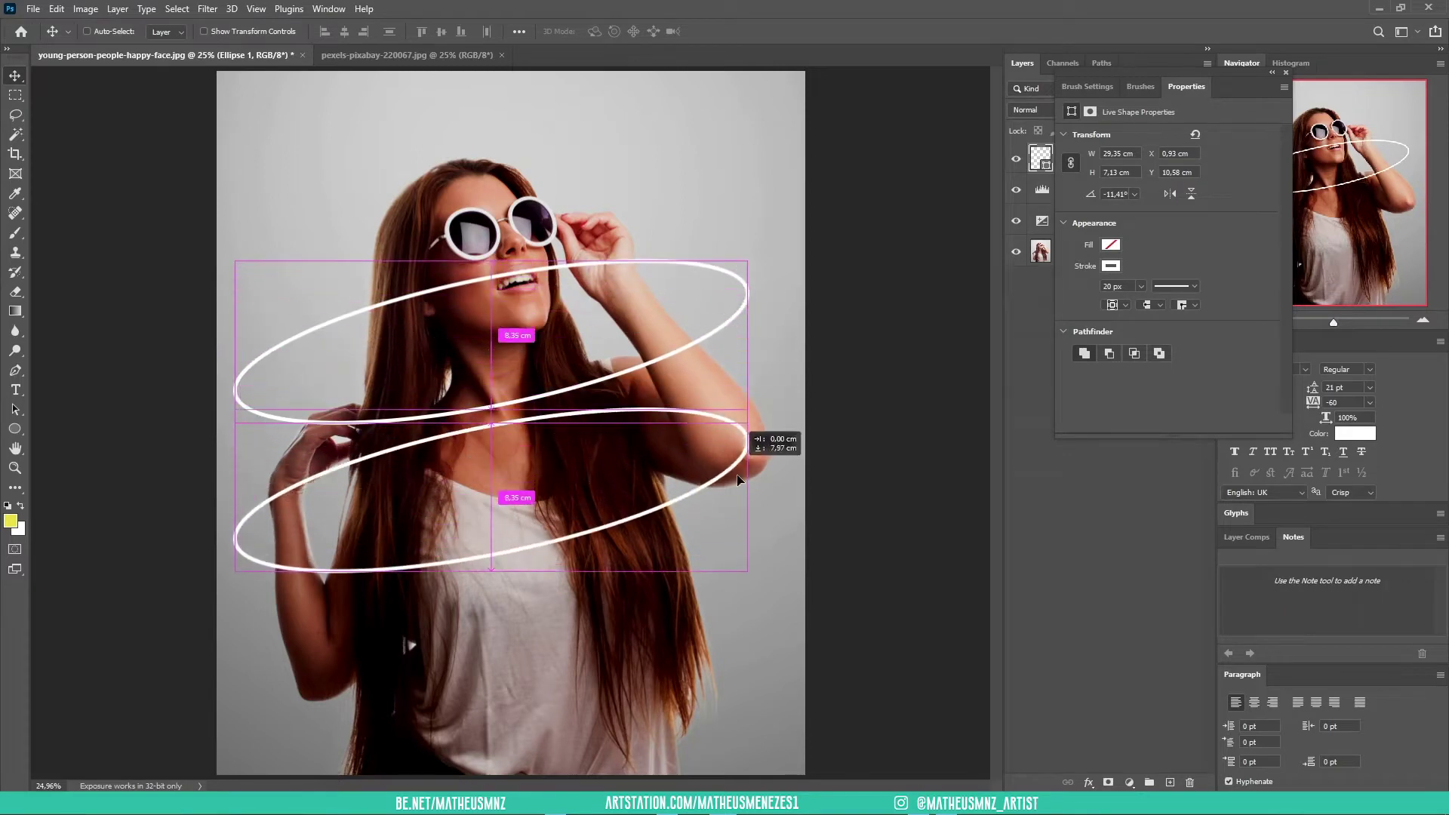
pyautogui.moveTo(718, 541); pyautogui.dragTo(738, 565)
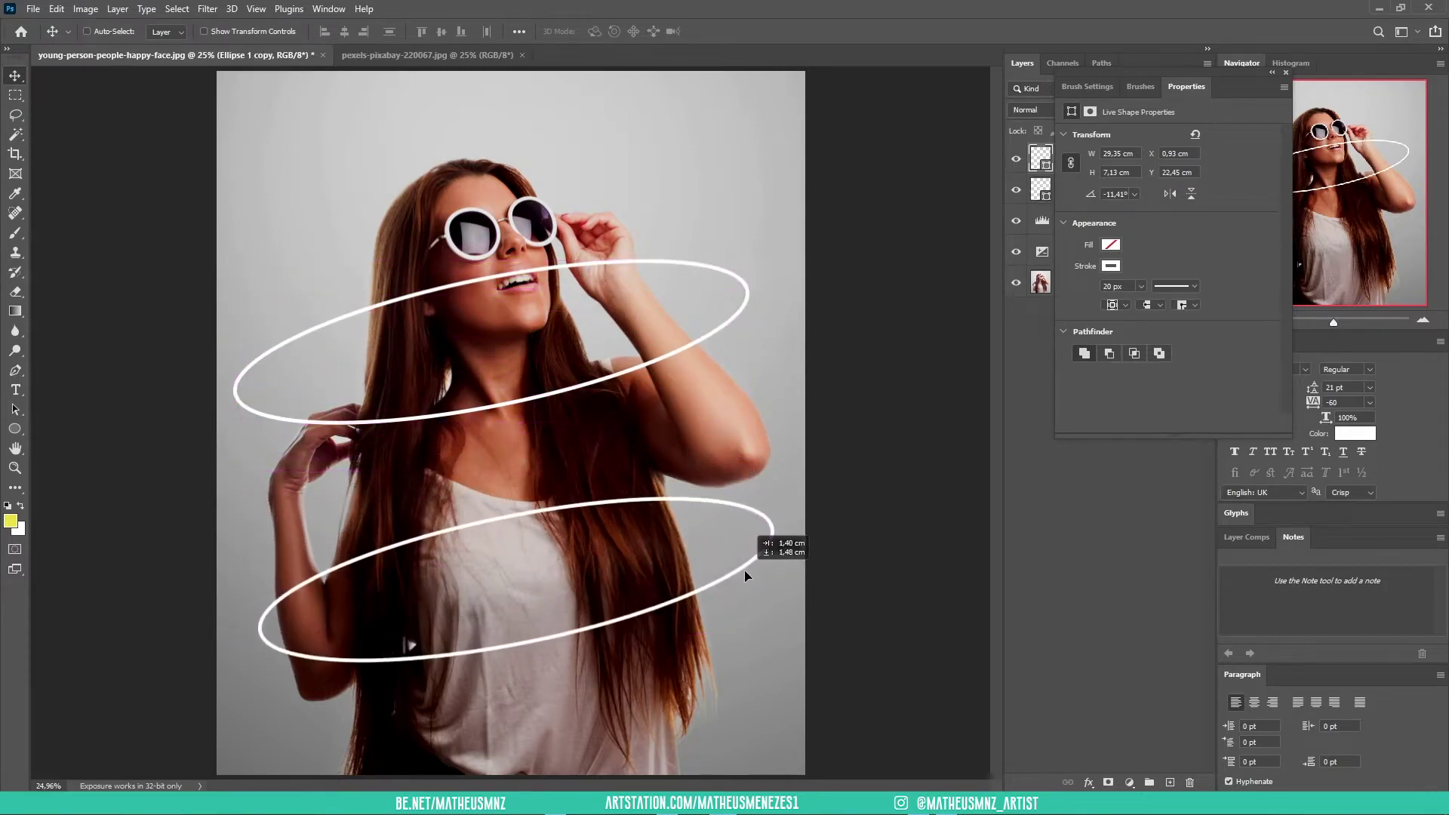
pyautogui.moveTo(738, 565); pyautogui.dragTo(741, 568)
# Step: Flatten and lower the upper ring toward the shoulders, then merge both rings into one layer
pyautogui.click(1273, 72)
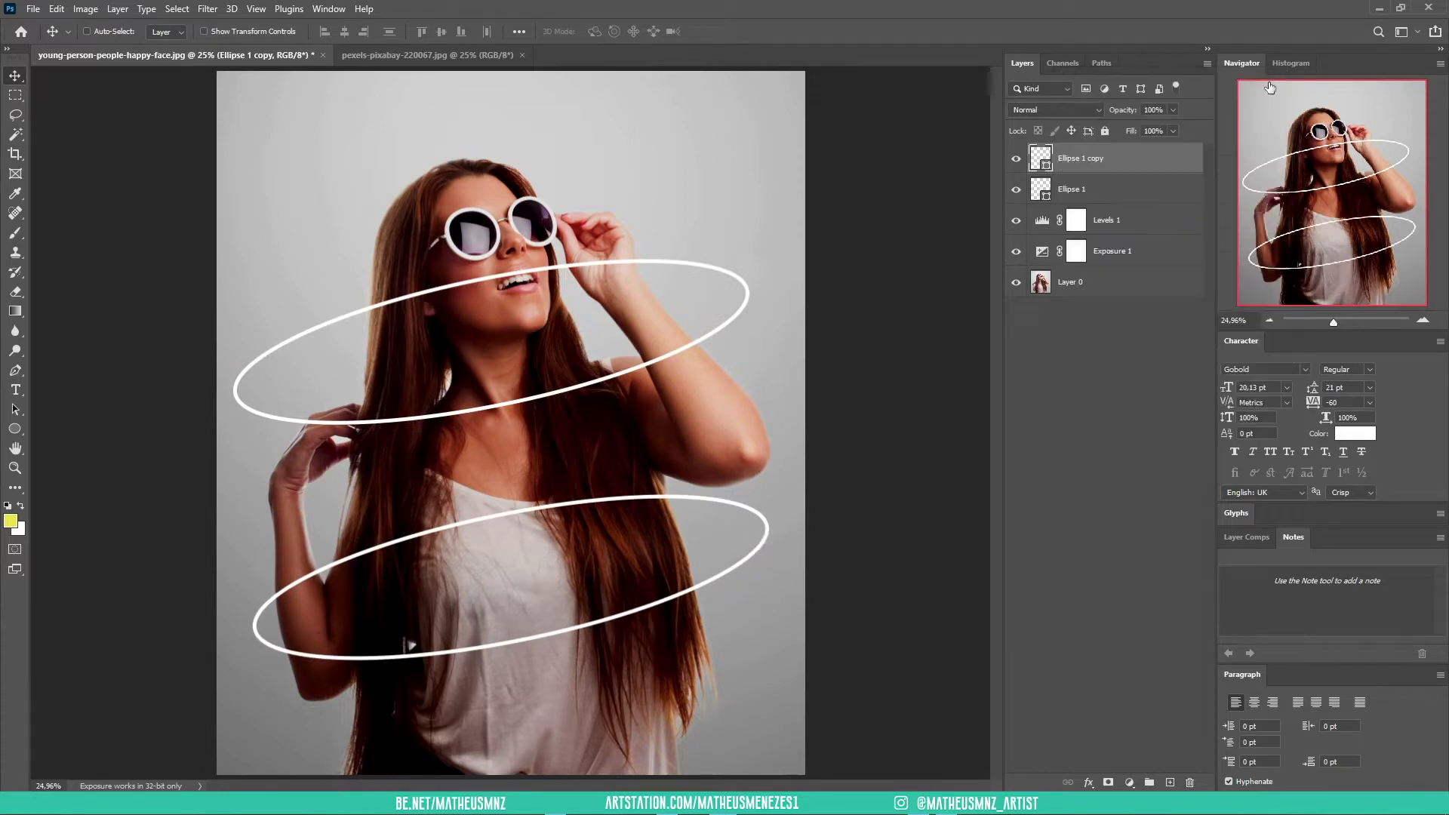
pyautogui.click(1100, 195)
pyautogui.hotkey('ctrl', 't')
pyautogui.moveTo(749, 255)
pyautogui.mouseDown()
pyautogui.moveTo(743, 240)
pyautogui.moveTo(717, 268)
pyautogui.mouseUp()
pyautogui.press('Return')
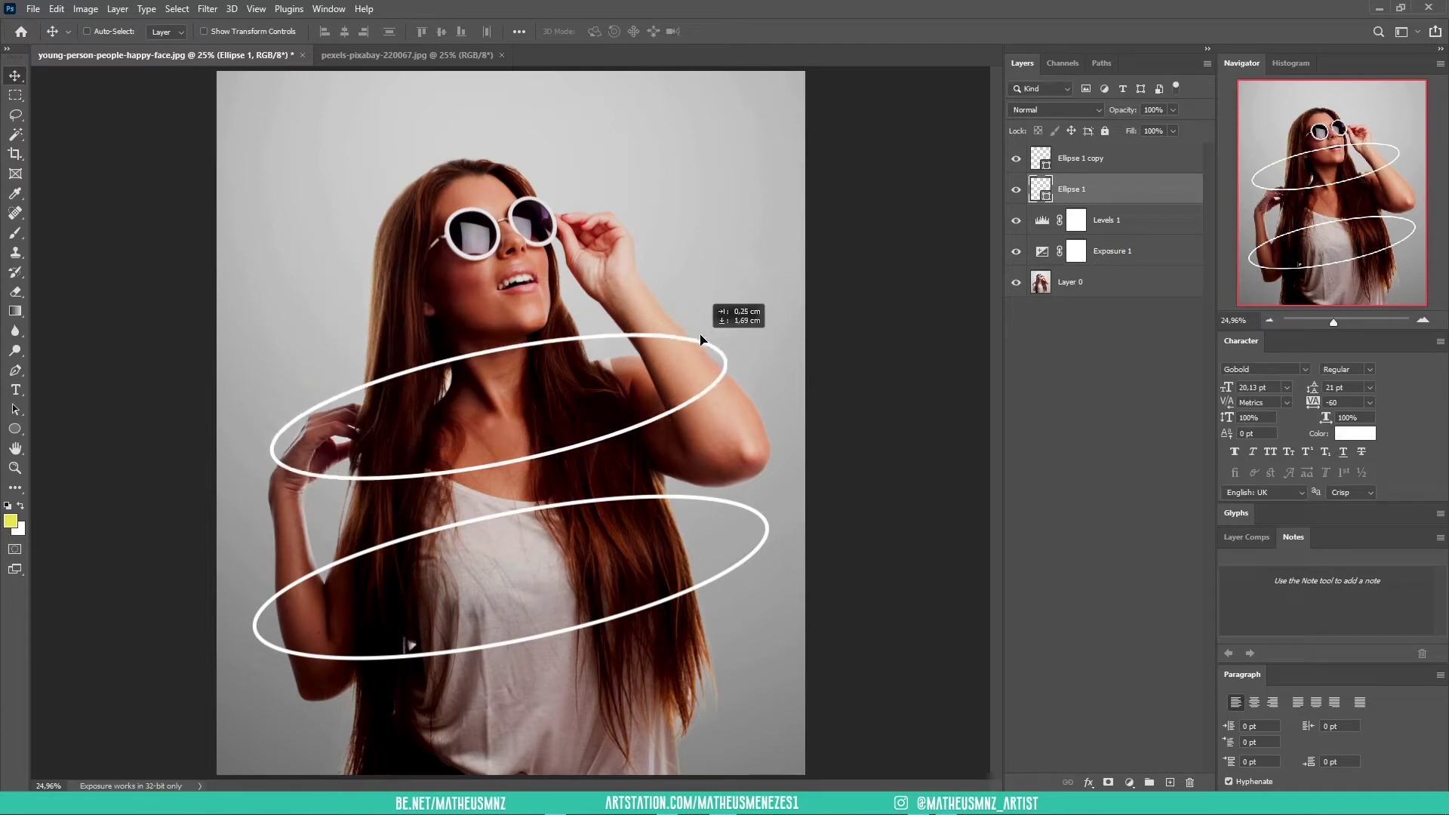
pyautogui.moveTo(717, 370); pyautogui.dragTo(726, 413)
pyautogui.keyDown('shift'); pyautogui.click(1149, 166); pyautogui.keyUp('shift')
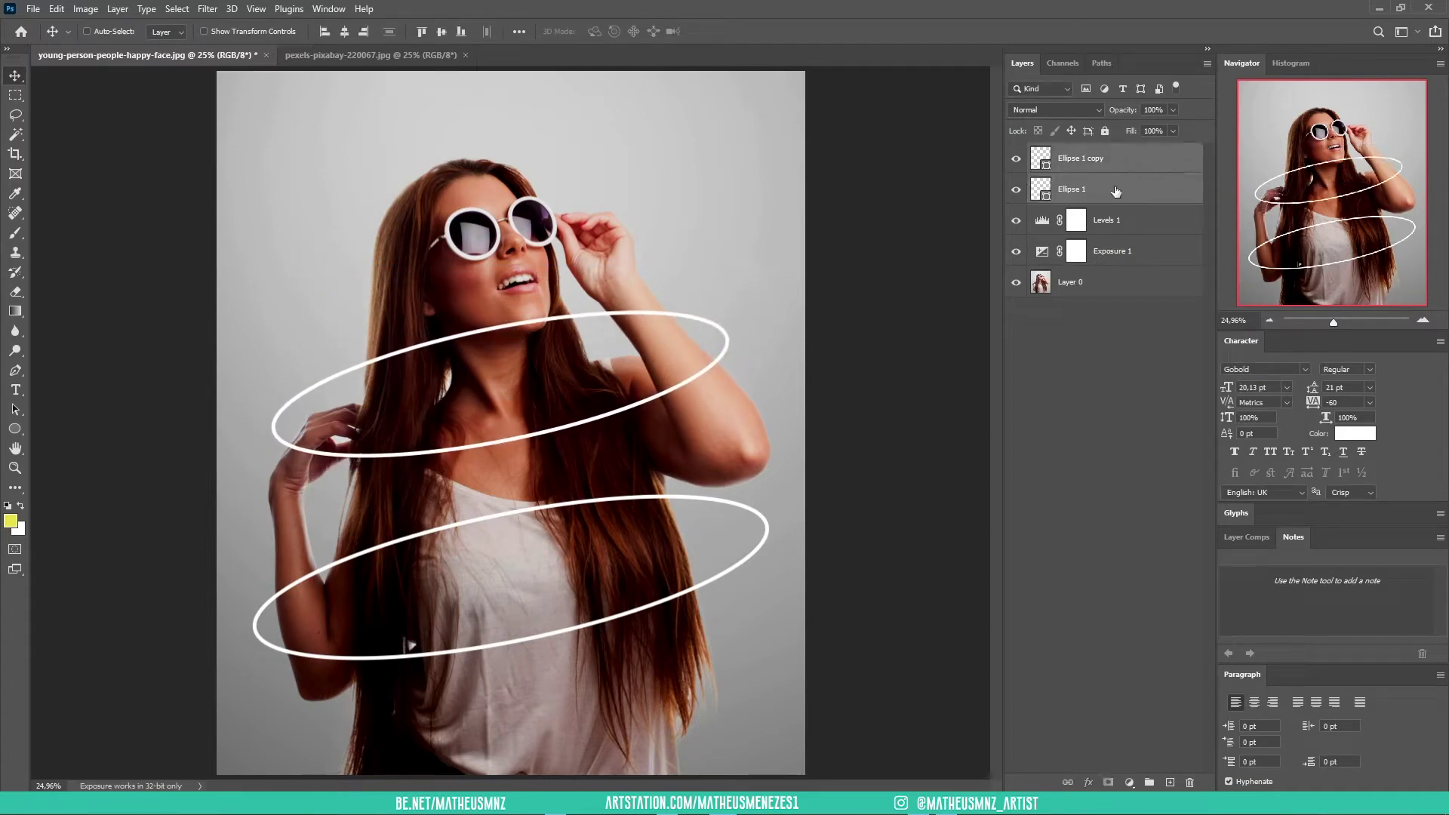
pyautogui.hotkey('ctrl', 'e')
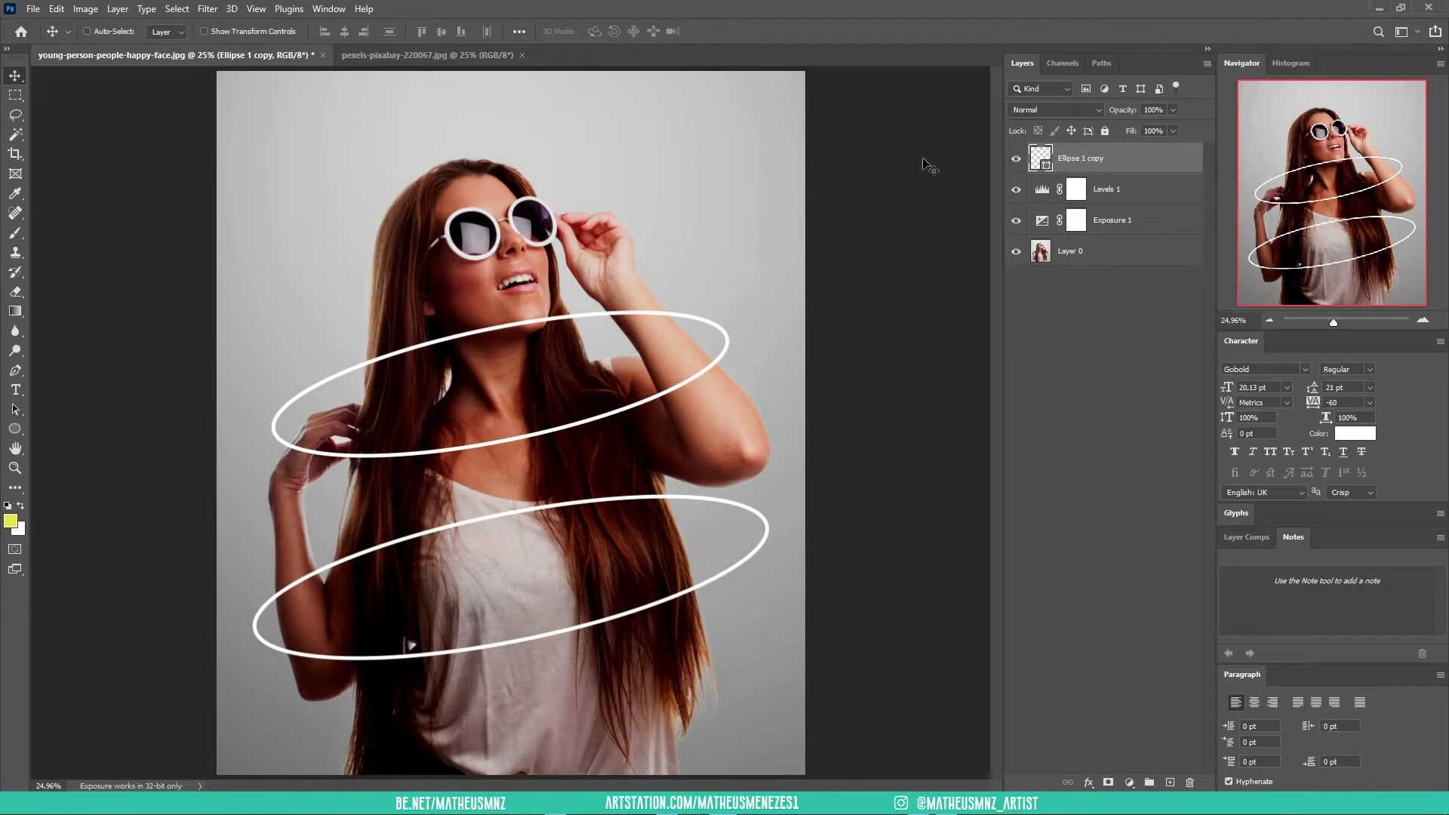
pyautogui.hotkey('ctrl', '+')
pyautogui.hotkey('ctrl', '+')
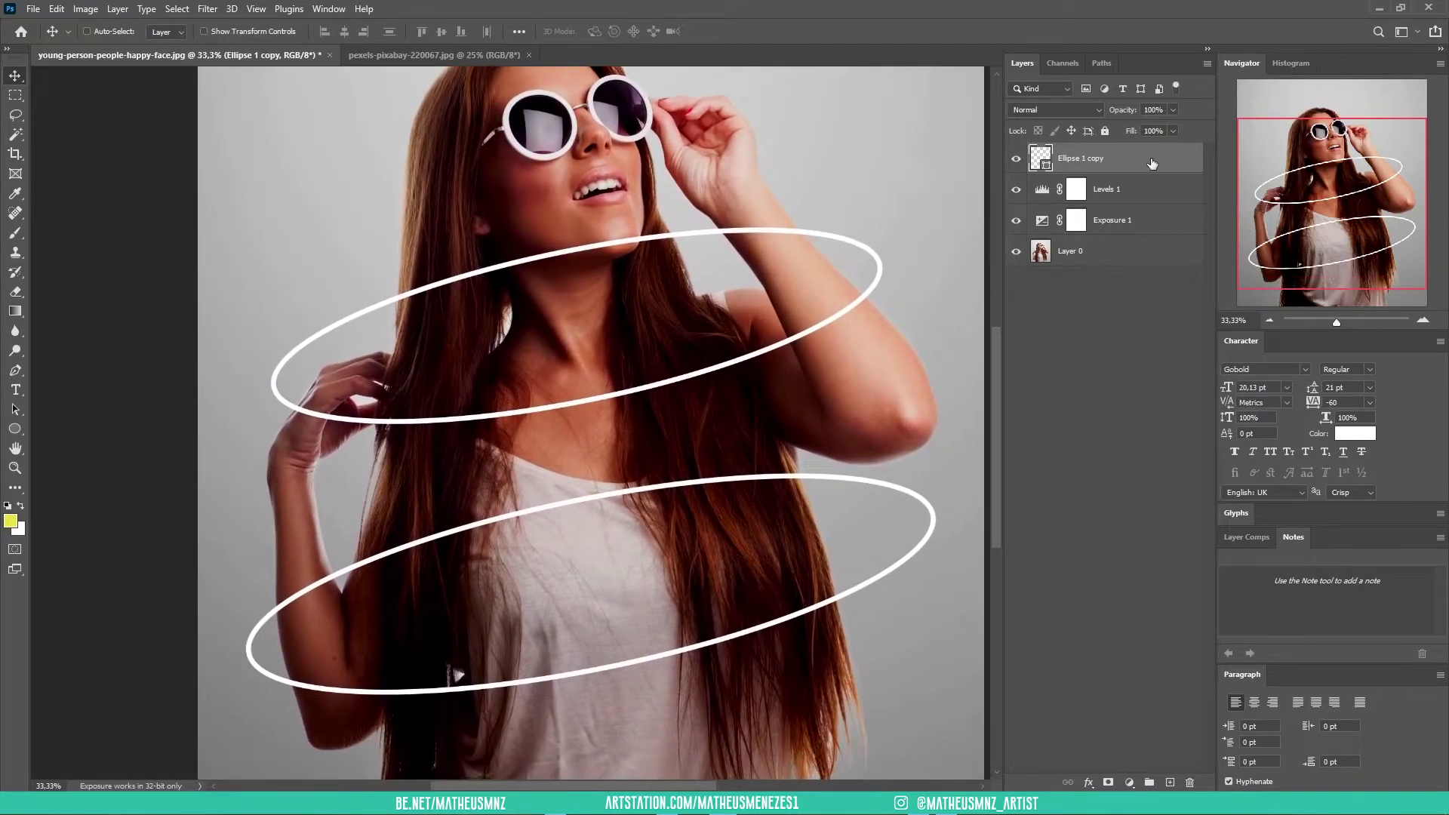
pyautogui.doubleClick(1162, 161)
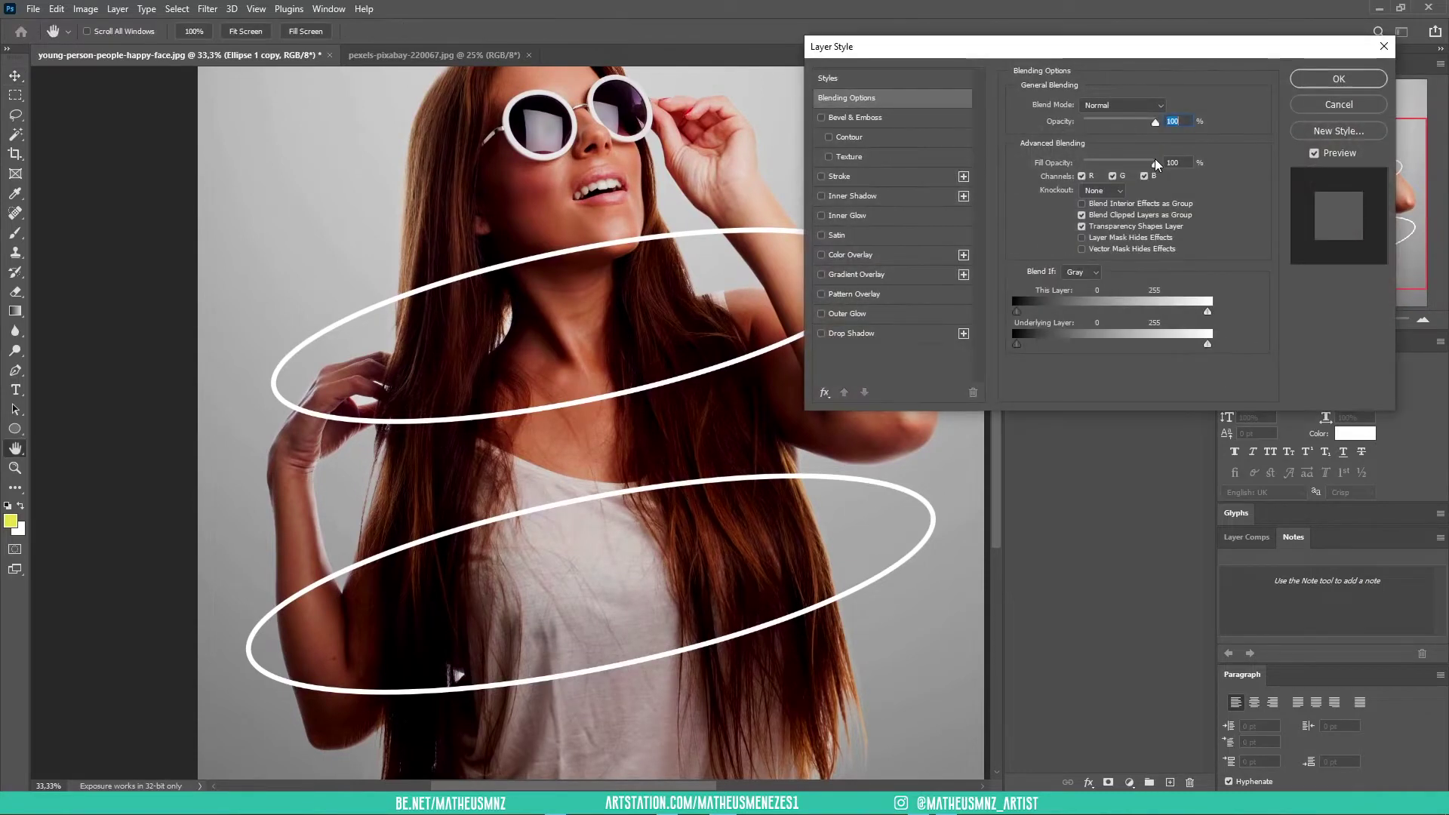
# Step: Give the rings a pink inner shadow of 10 px size with higher opacity
pyautogui.moveTo(1049, 48); pyautogui.dragTo(1131, 47)
pyautogui.moveTo(1003, 97); pyautogui.dragTo(1026, 68)
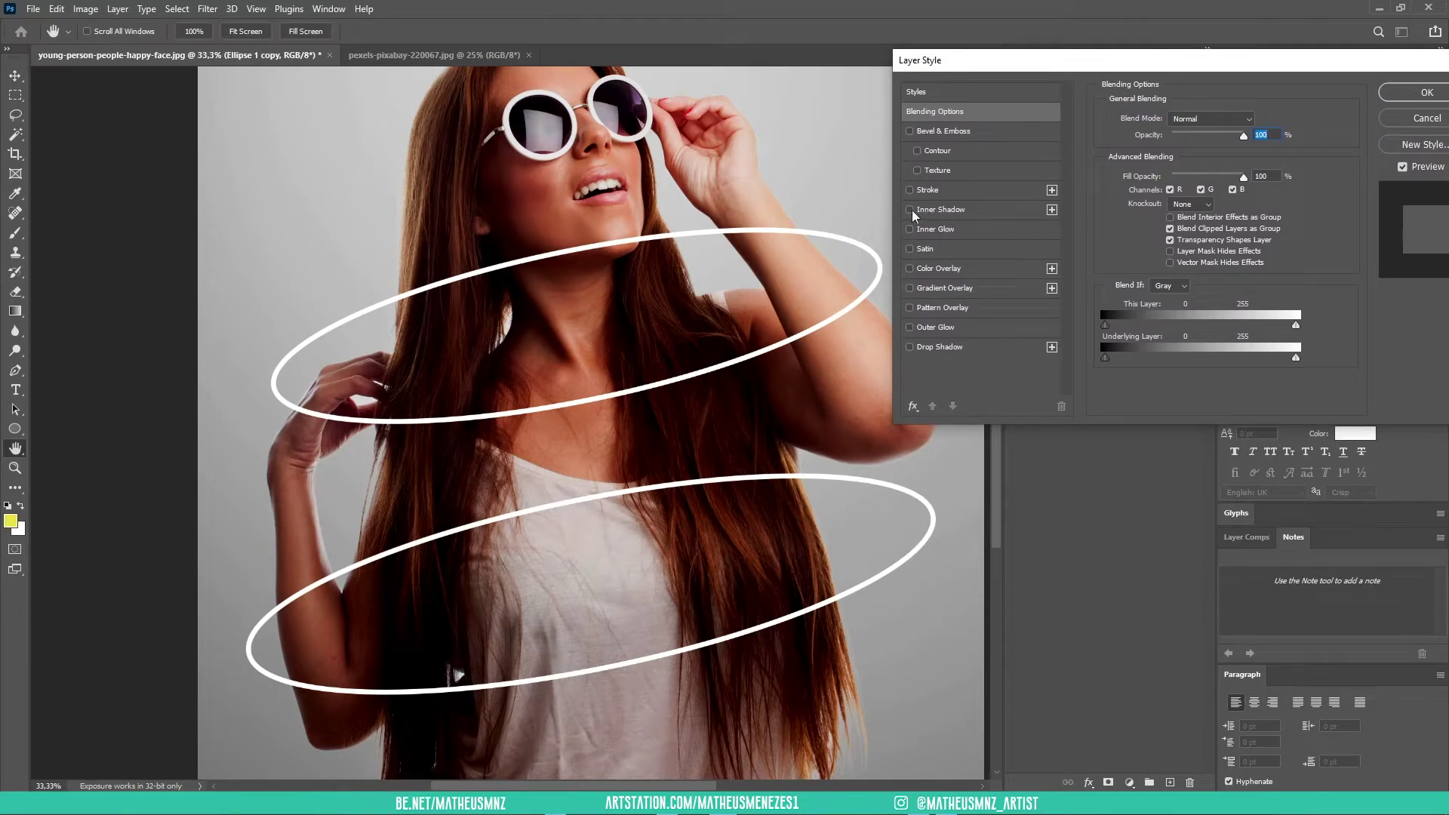
pyautogui.click(931, 214)
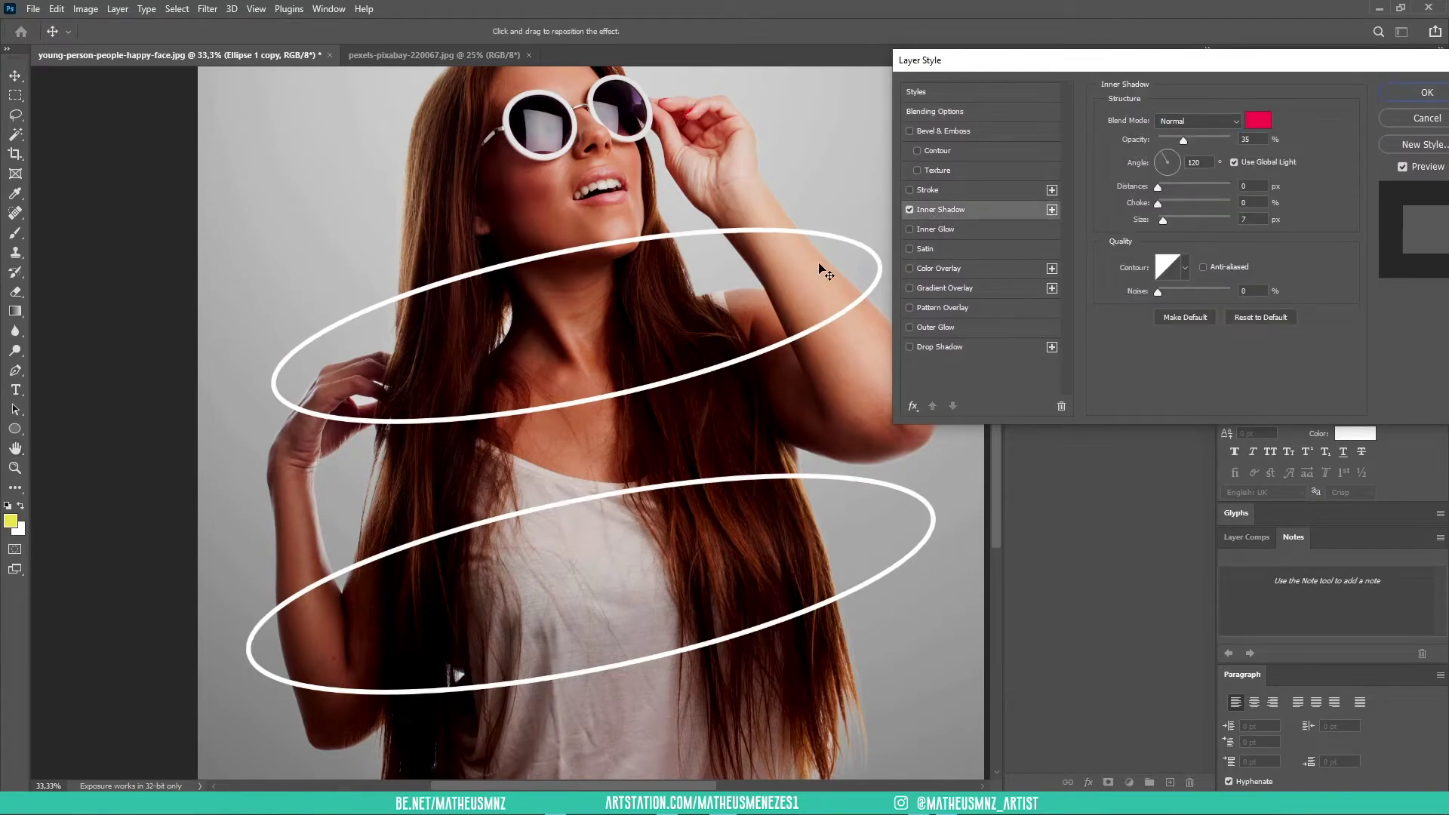
pyautogui.hotkey('ctrl', '+')
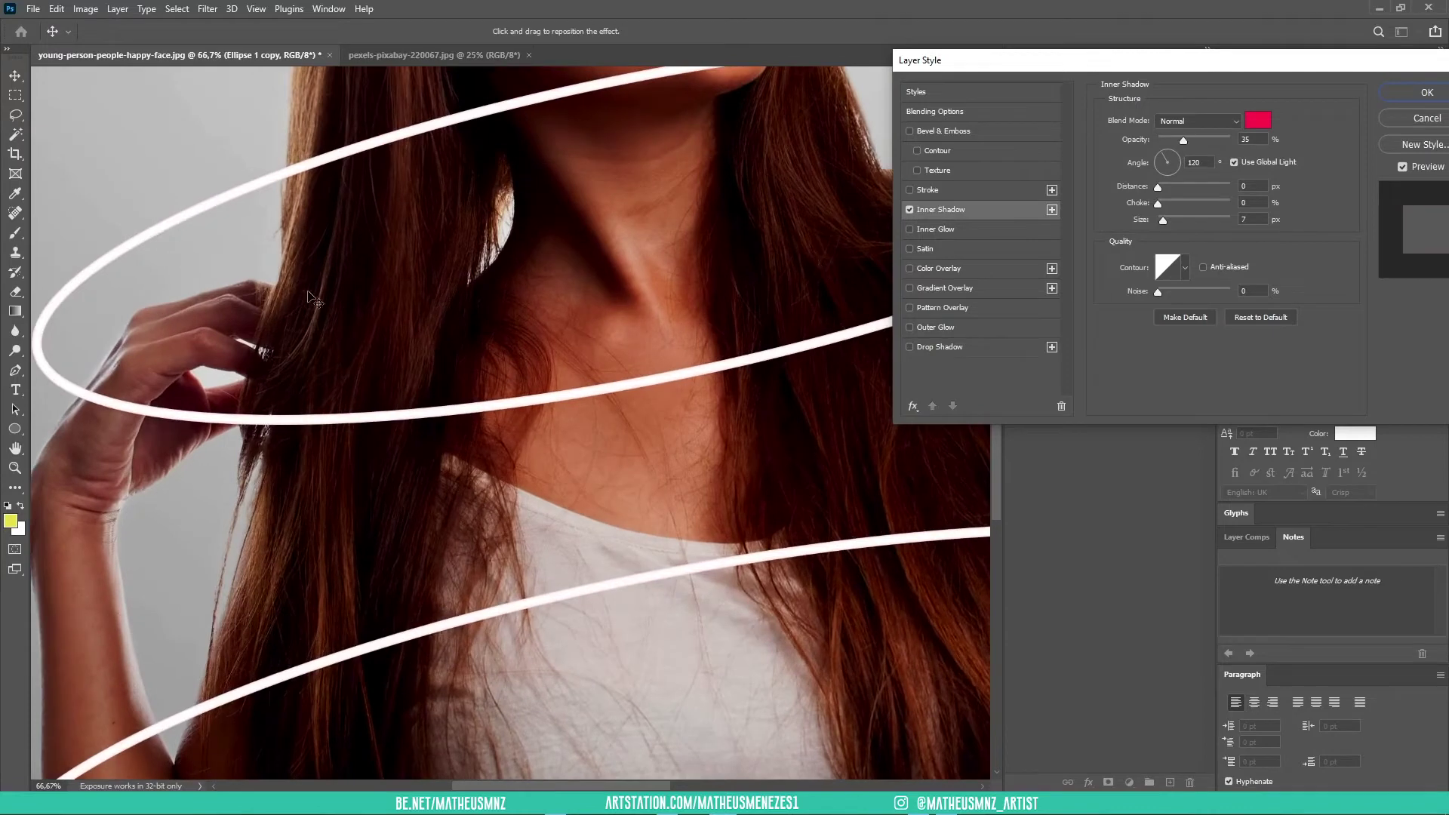
pyautogui.moveTo(1167, 217); pyautogui.dragTo(1168, 218)
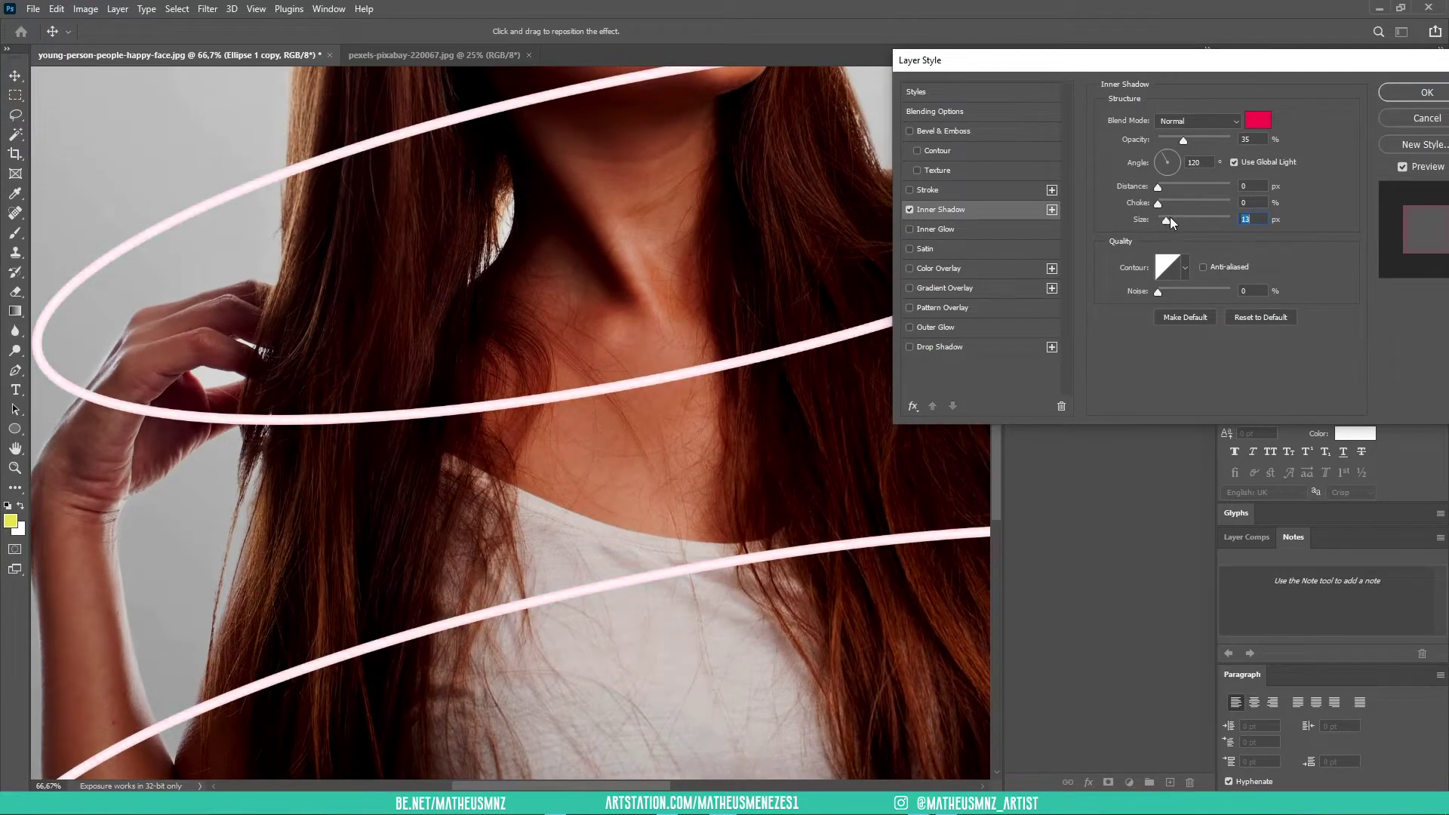
pyautogui.moveTo(1166, 221); pyautogui.dragTo(1169, 220)
pyautogui.click(1210, 139)
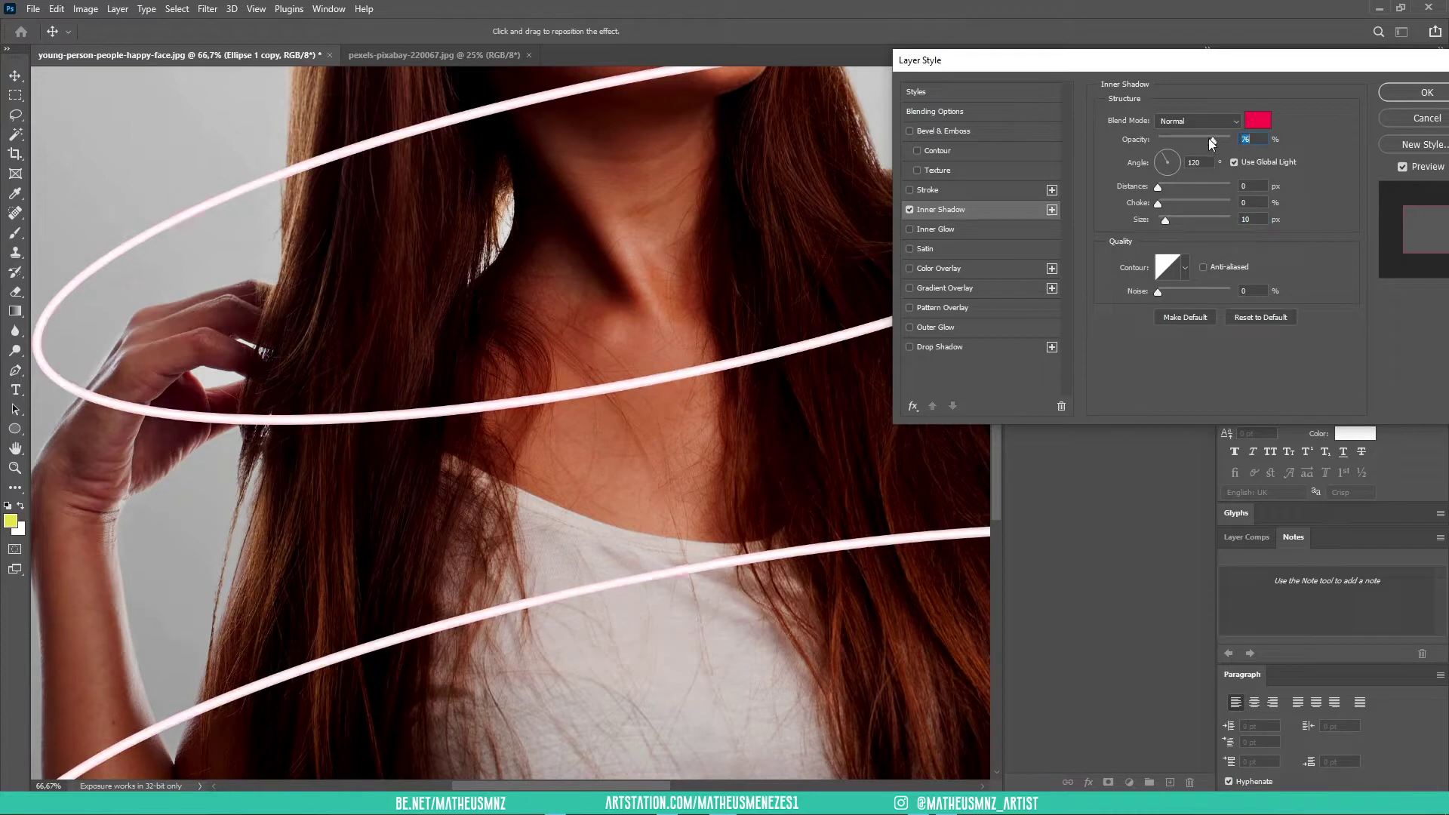
pyautogui.click(1257, 120)
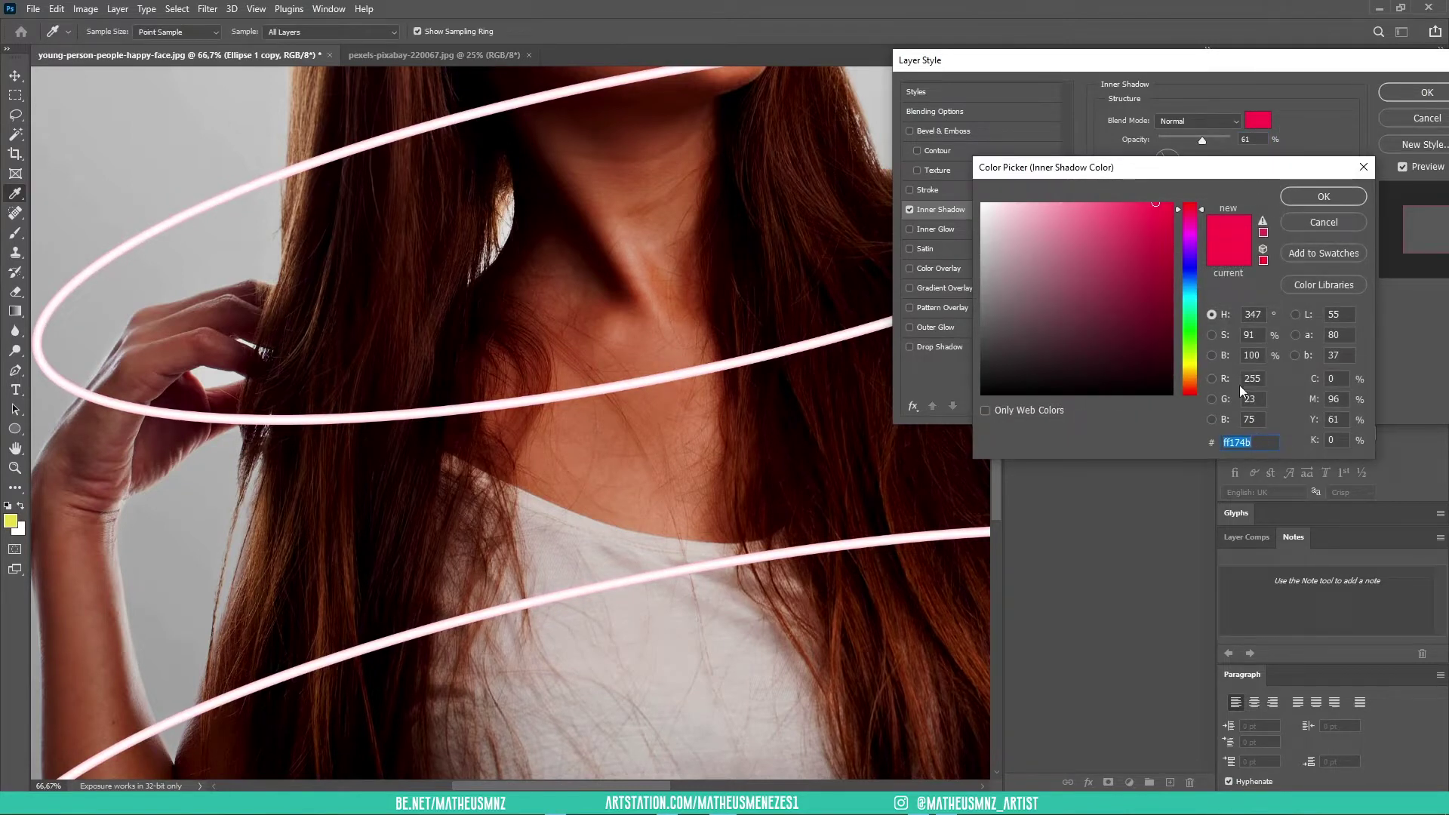
pyautogui.moveTo(1159, 240); pyautogui.dragTo(1148, 202)
pyautogui.moveTo(1217, 442); pyautogui.dragTo(1295, 448)
pyautogui.click(1323, 197)
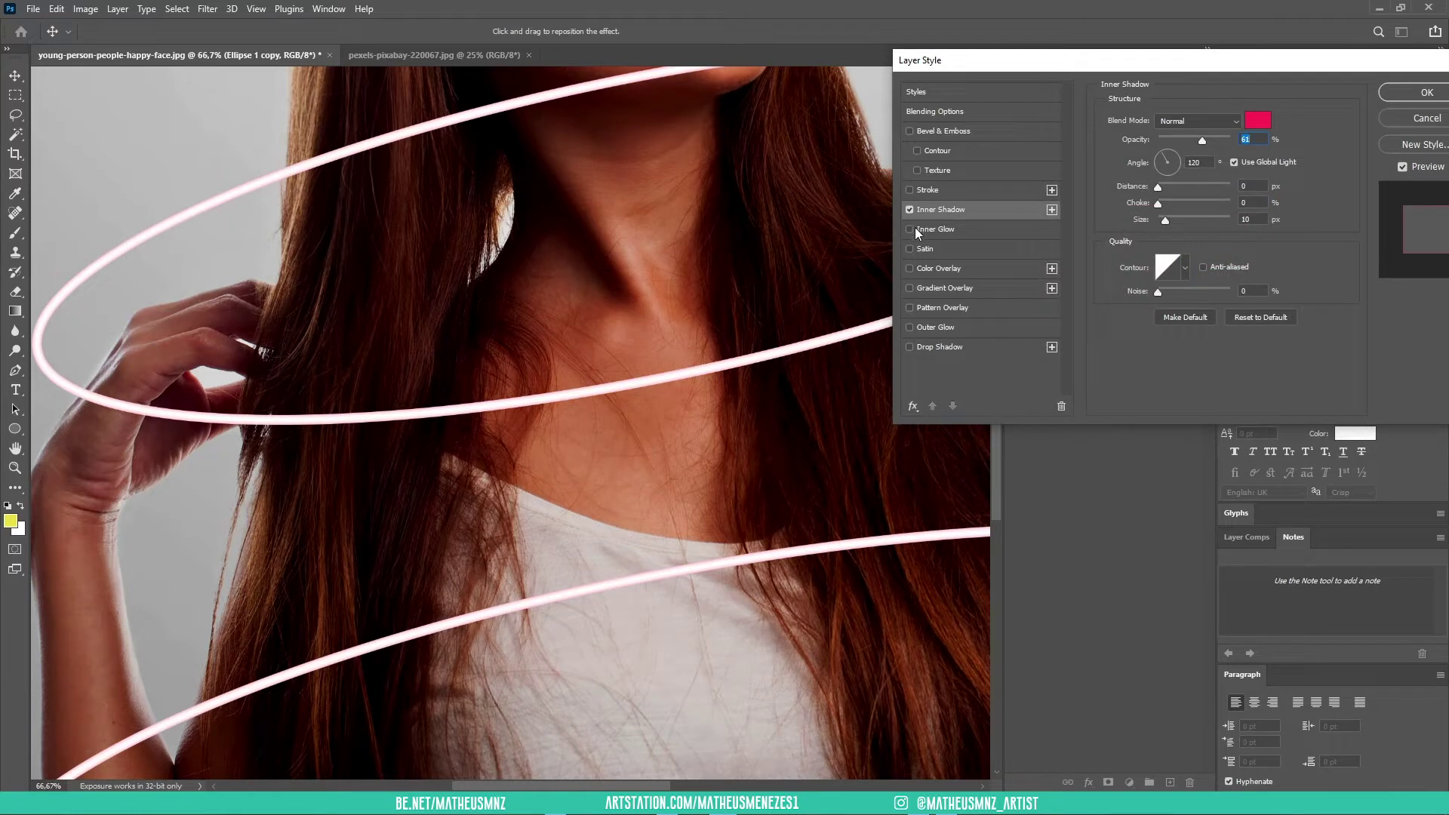
# Step: Add a pink-red inner glow with colour ff2153 to the rings
pyautogui.click(958, 227)
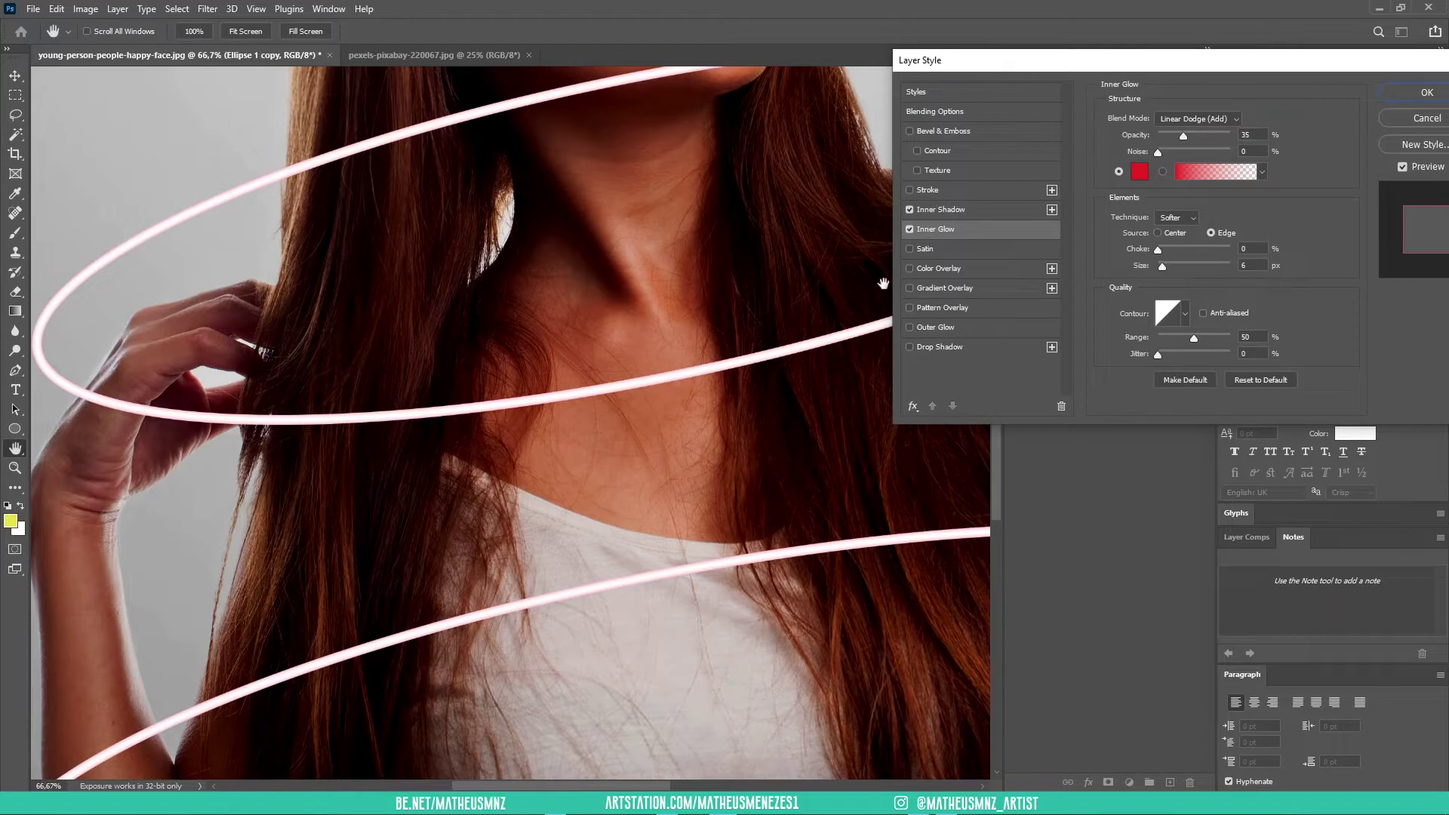
pyautogui.click(1140, 171)
pyautogui.write('ff2153')
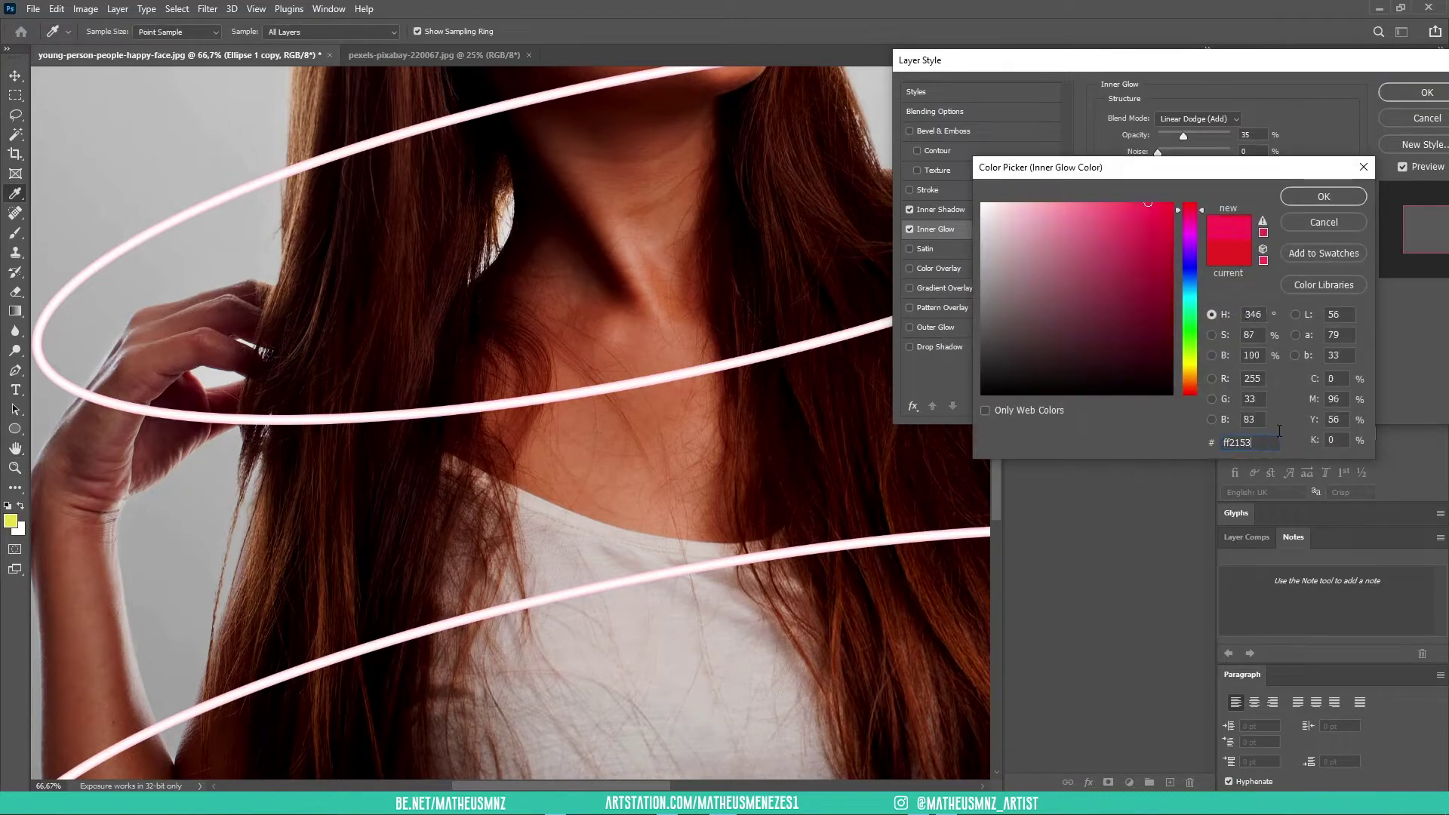
pyautogui.click(1324, 197)
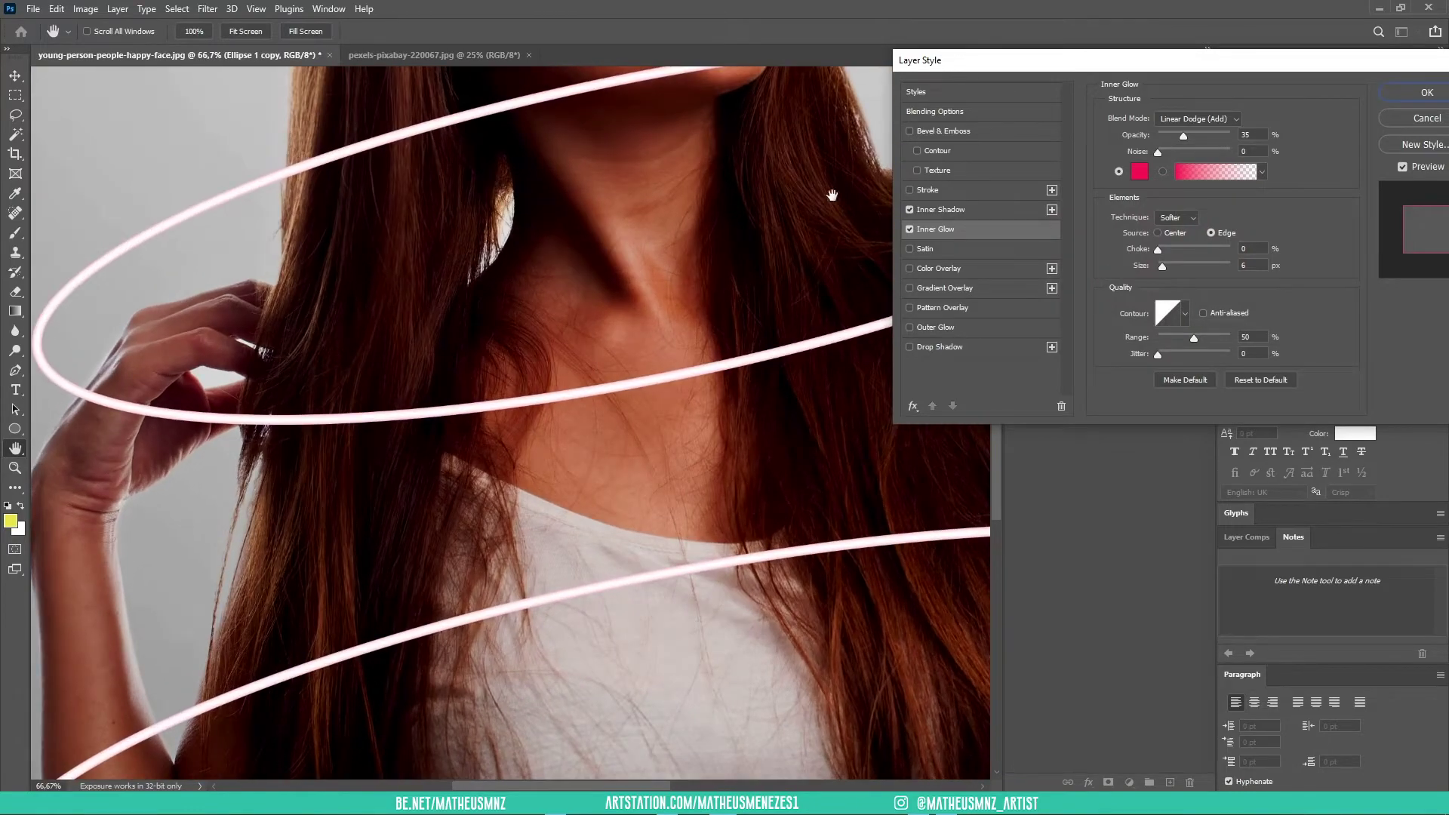
pyautogui.click(930, 329)
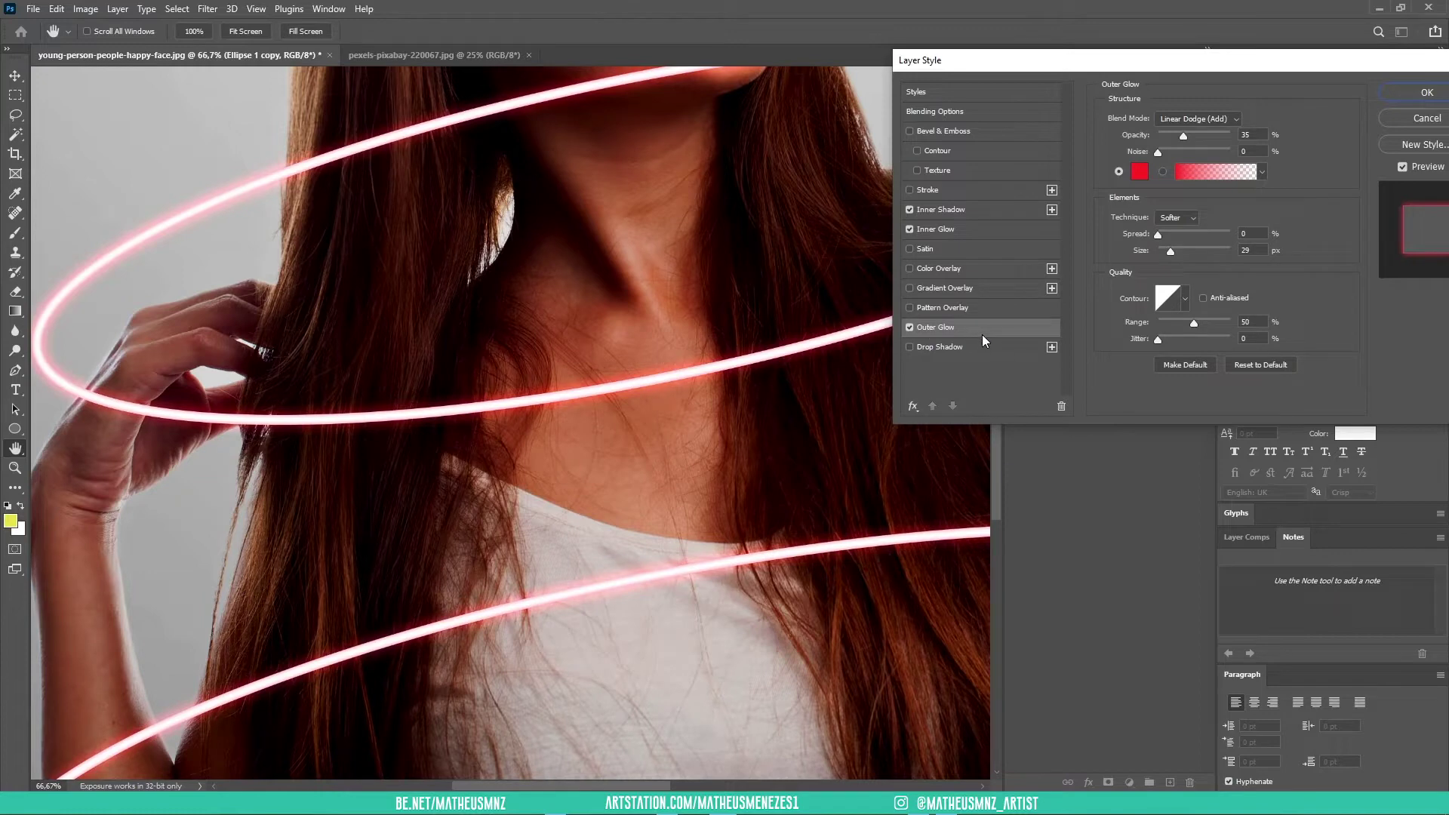
# Step: Set the outer glow colour, raise its opacity to 48, and fine-tune spread and size
pyautogui.click(1138, 172)
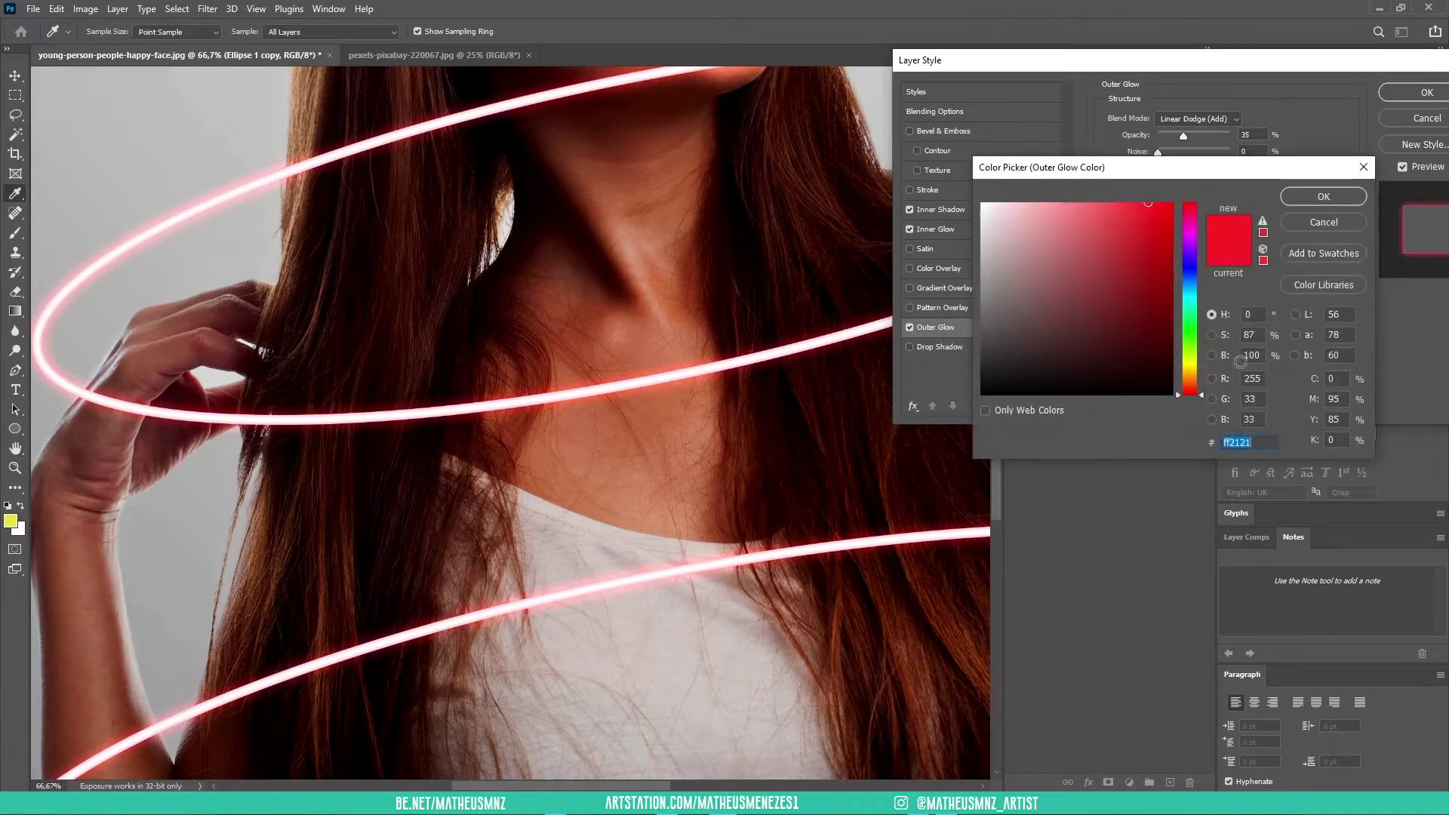
pyautogui.click(1313, 200)
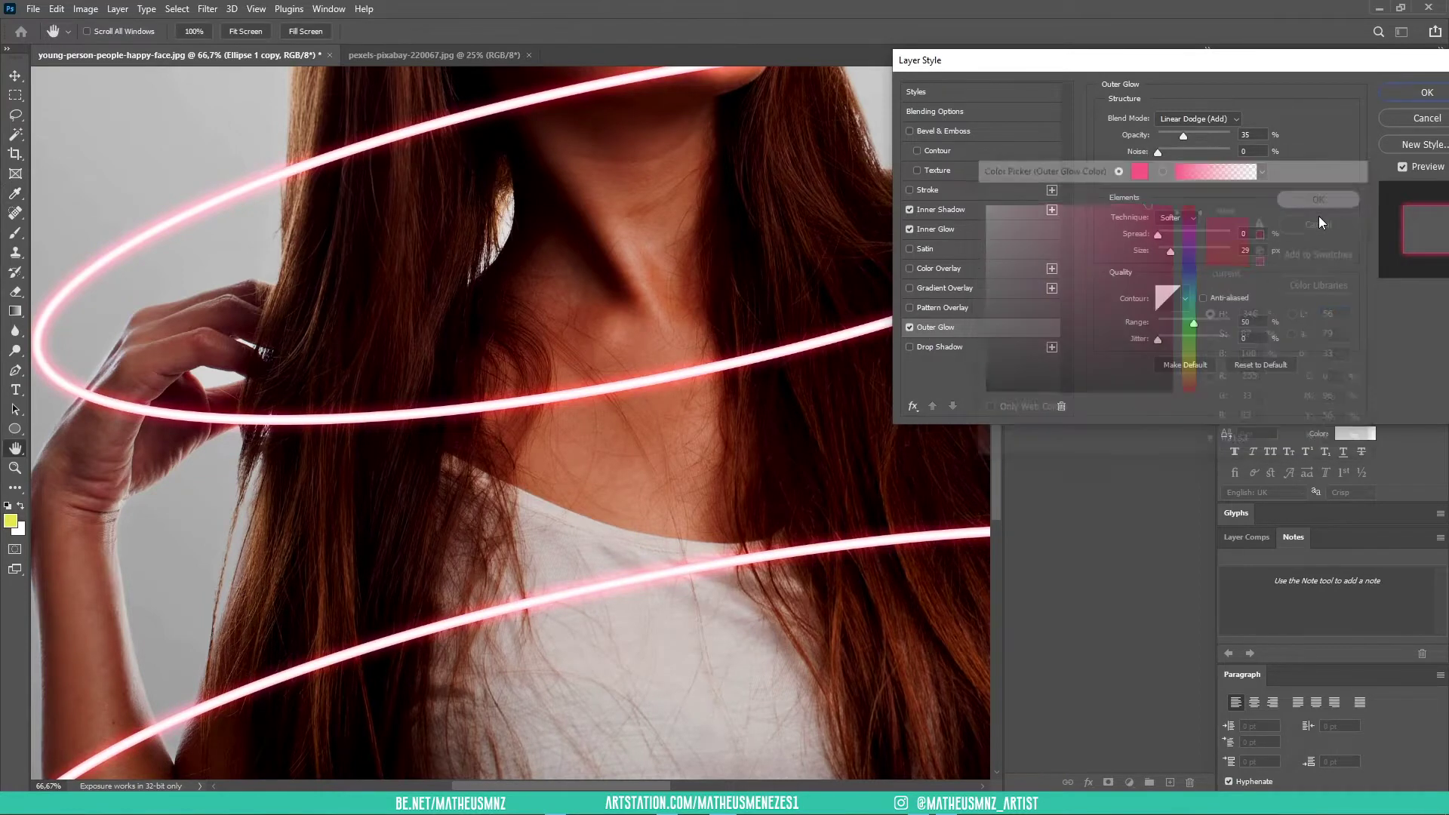
pyautogui.moveTo(1183, 136); pyautogui.dragTo(1192, 135)
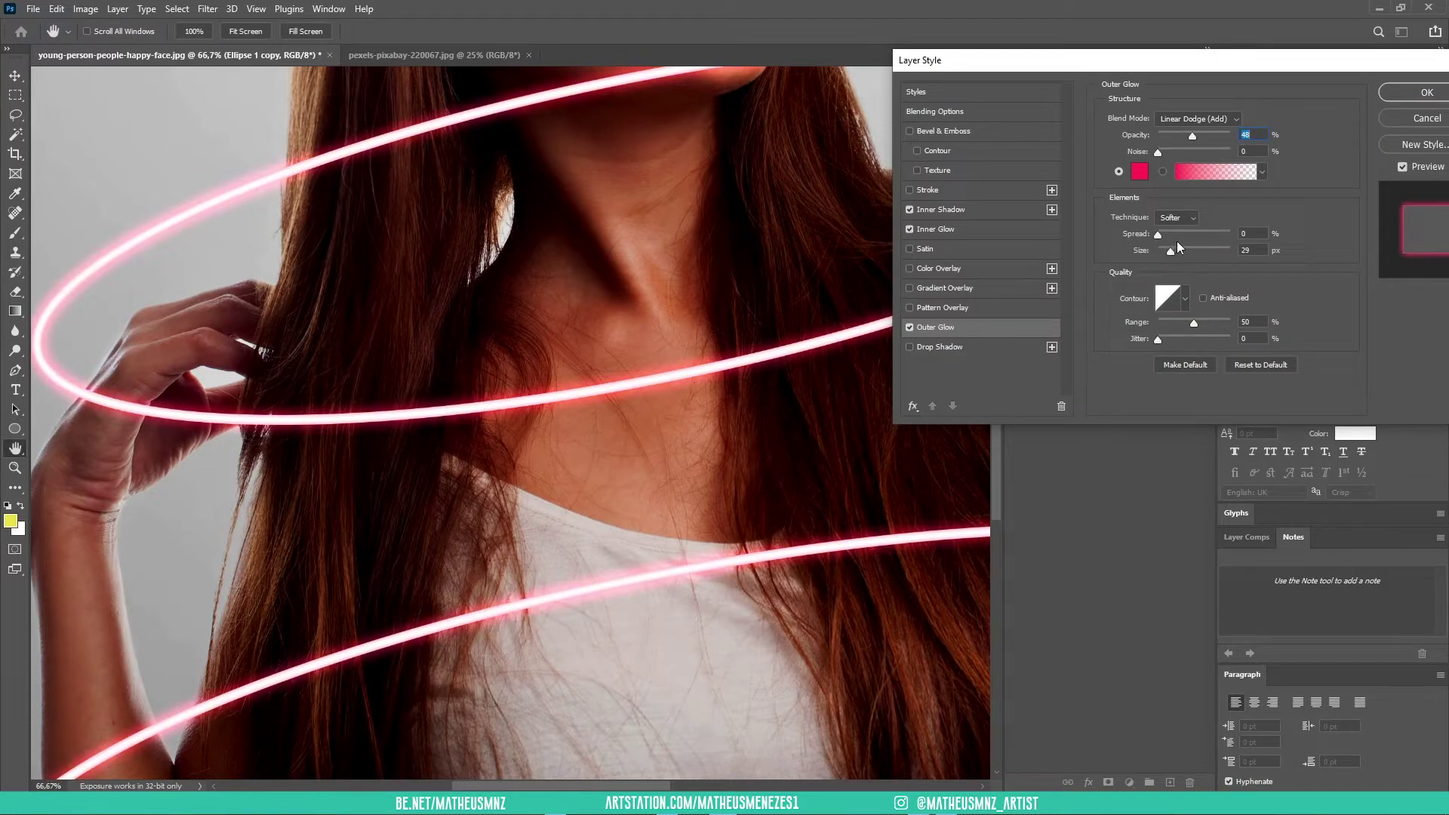
pyautogui.moveTo(1171, 251); pyautogui.dragTo(1169, 251)
pyautogui.moveTo(1162, 234); pyautogui.dragTo(1170, 251)
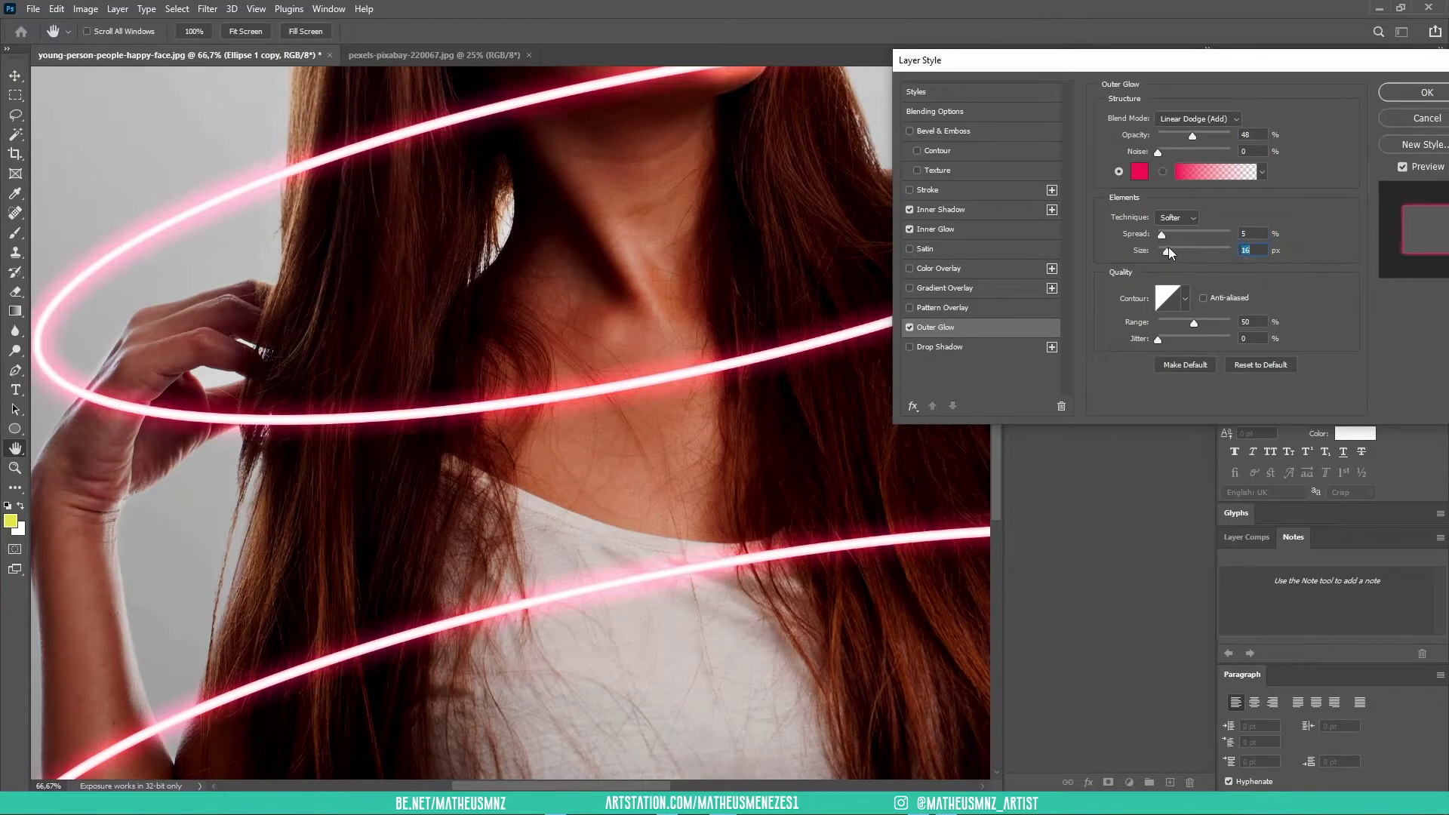
pyautogui.moveTo(1165, 251); pyautogui.dragTo(1169, 251)
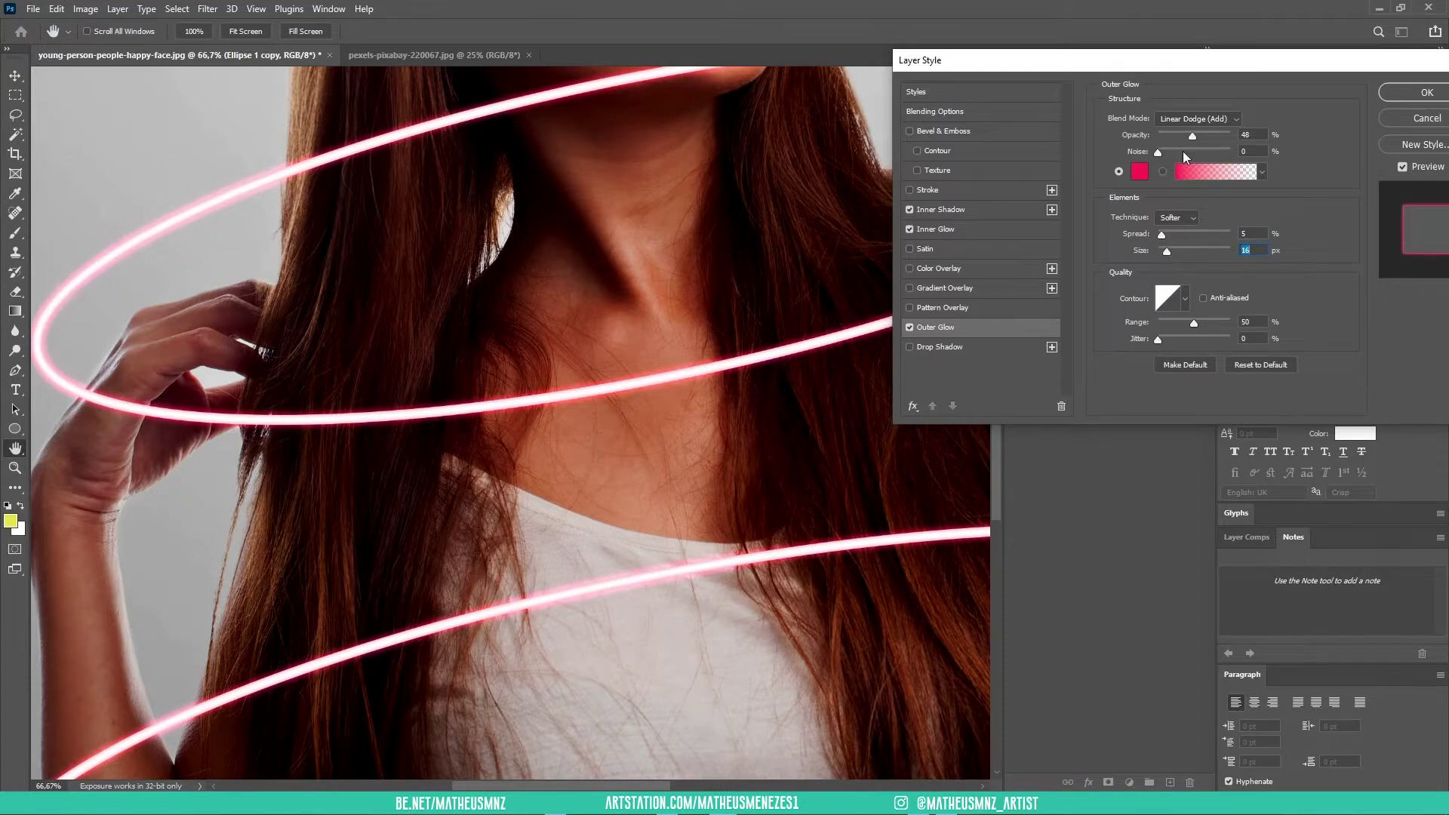
pyautogui.moveTo(1165, 233); pyautogui.dragTo(1166, 232)
# Step: Add a pink-red drop shadow with size reduced from 117 to 81, and apply the style
pyautogui.click(931, 347)
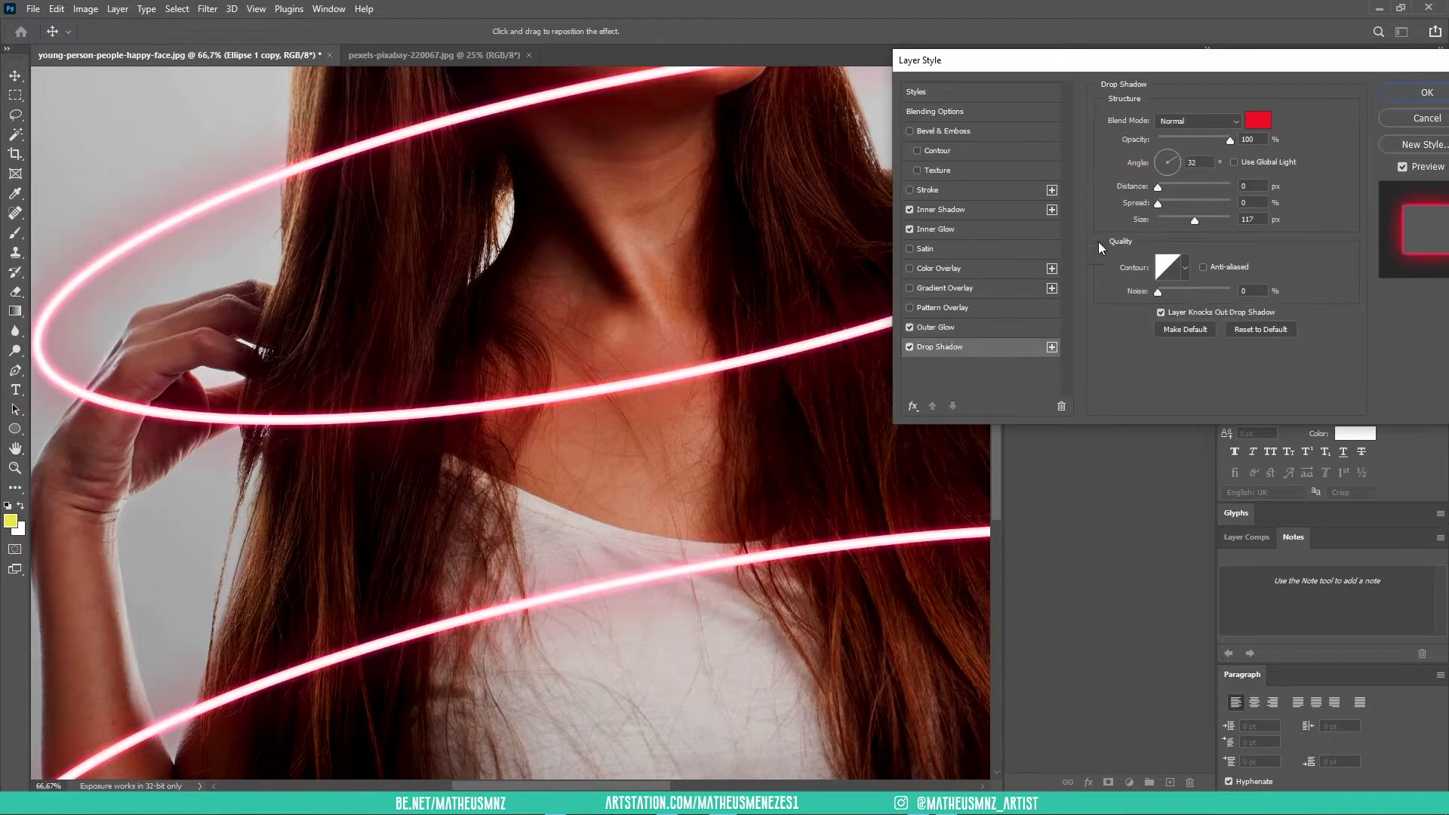
pyautogui.click(1258, 122)
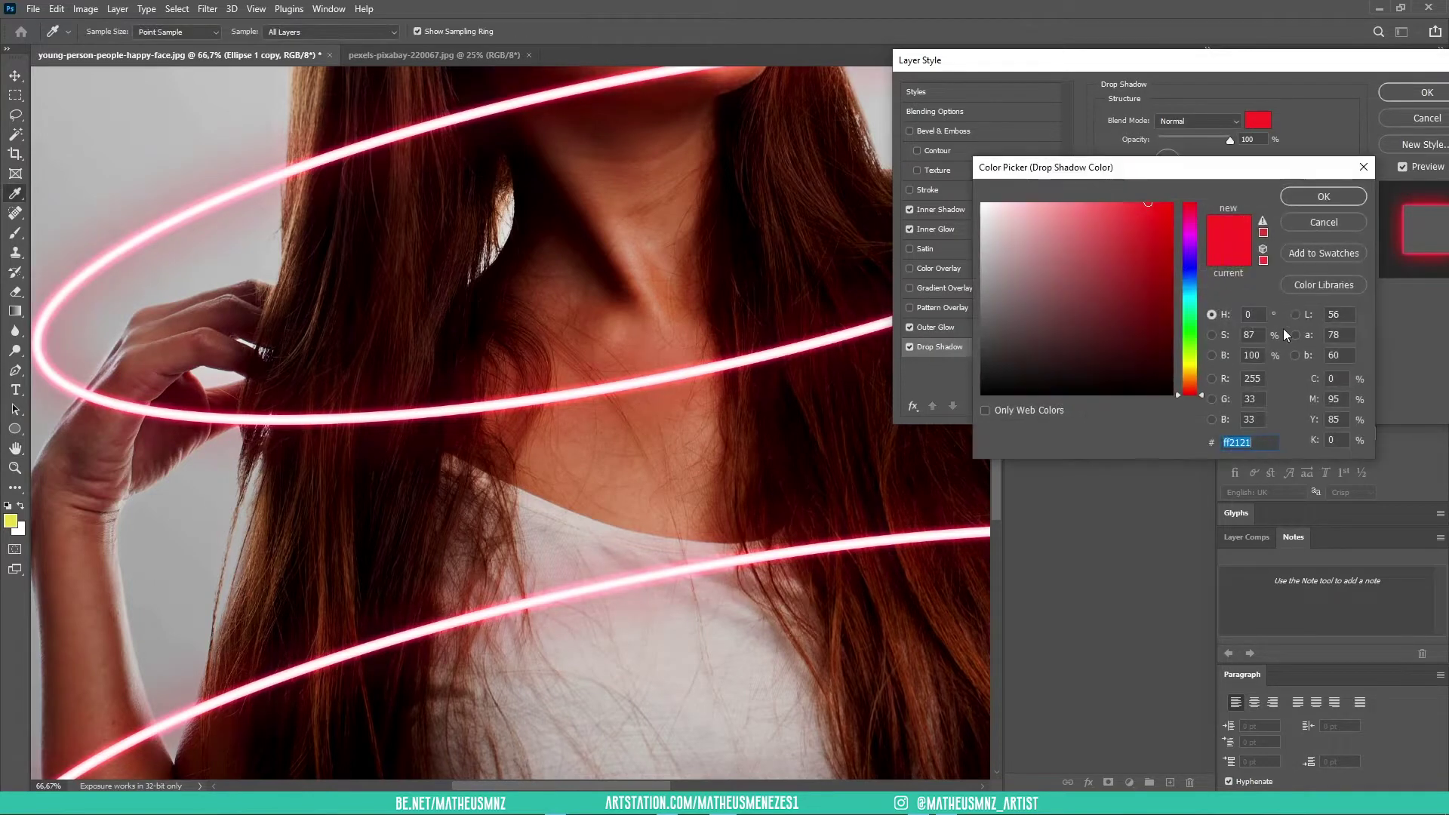
pyautogui.click(1324, 197)
pyautogui.moveTo(1197, 221); pyautogui.dragTo(1201, 220)
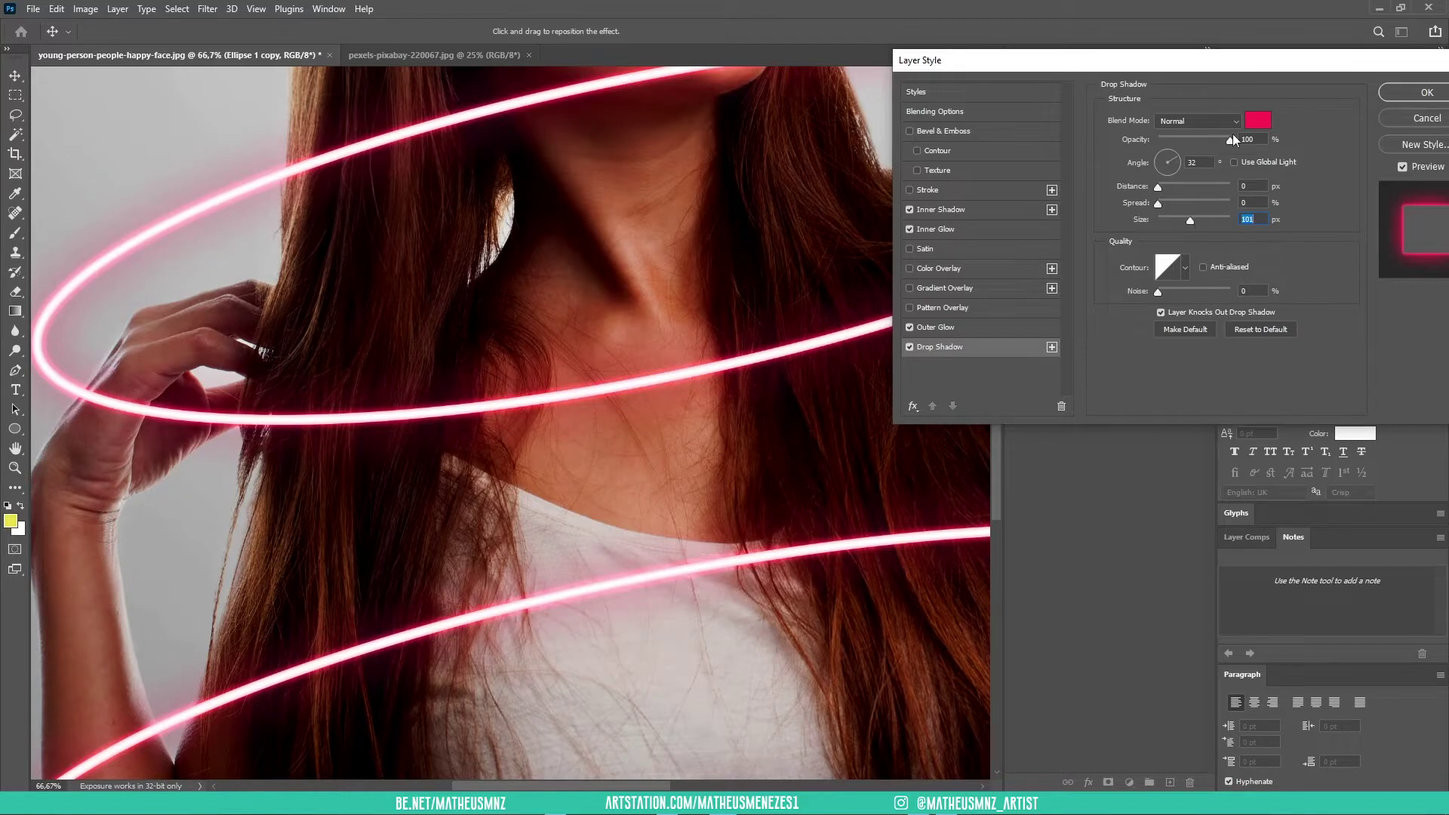
pyautogui.scroll(-1, 693, 251)
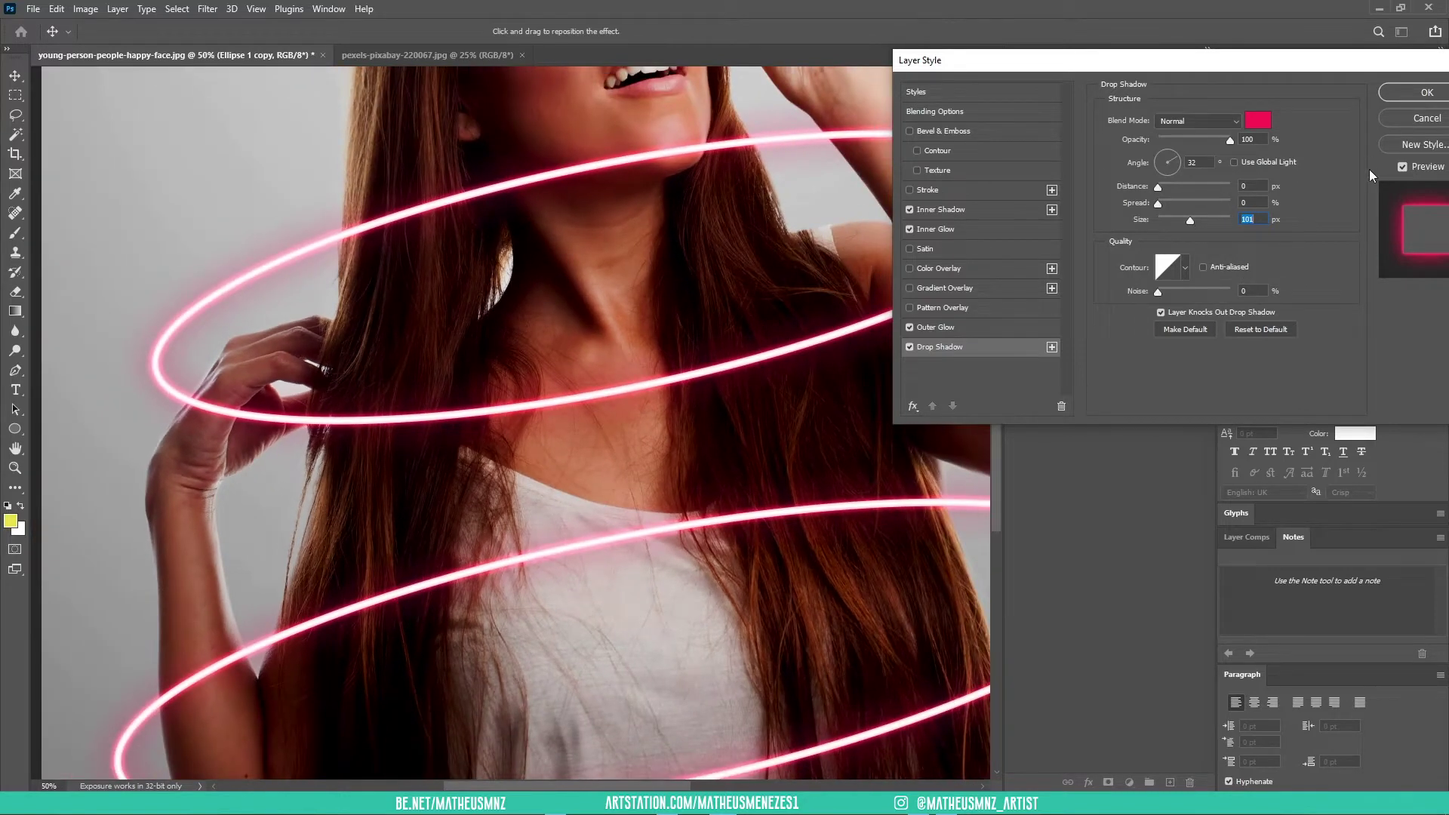
pyautogui.click(1402, 92)
pyautogui.scroll(-1, 990, 200)
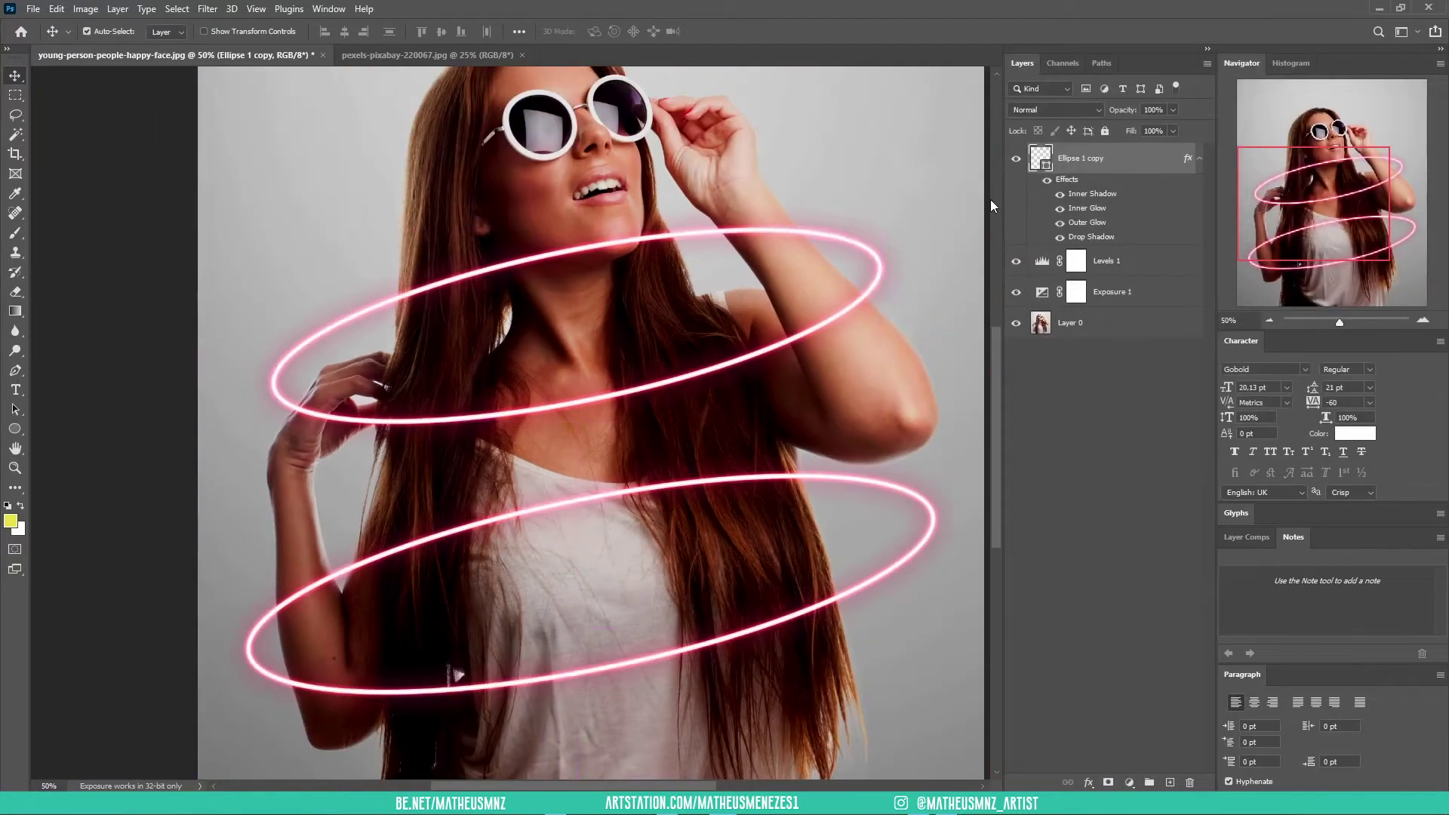
# Step: Magic Wand-select the grey background on Layer 0, including the gap between arm and hair
pyautogui.hotkey('ctrl', '-')
pyautogui.hotkey('ctrl', '-')
pyautogui.click(1085, 328)
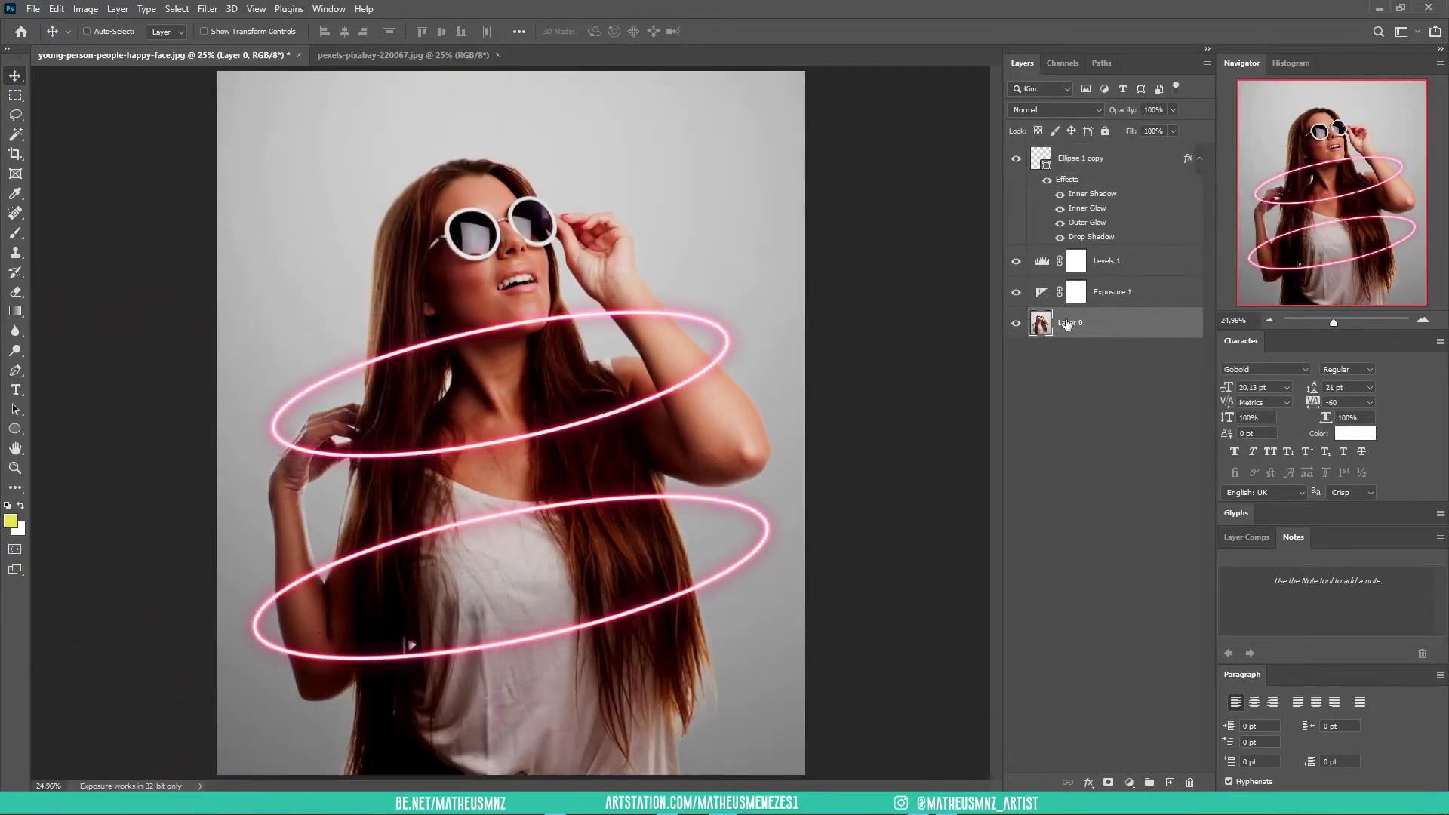
pyautogui.click(16, 135)
pyautogui.click(587, 156)
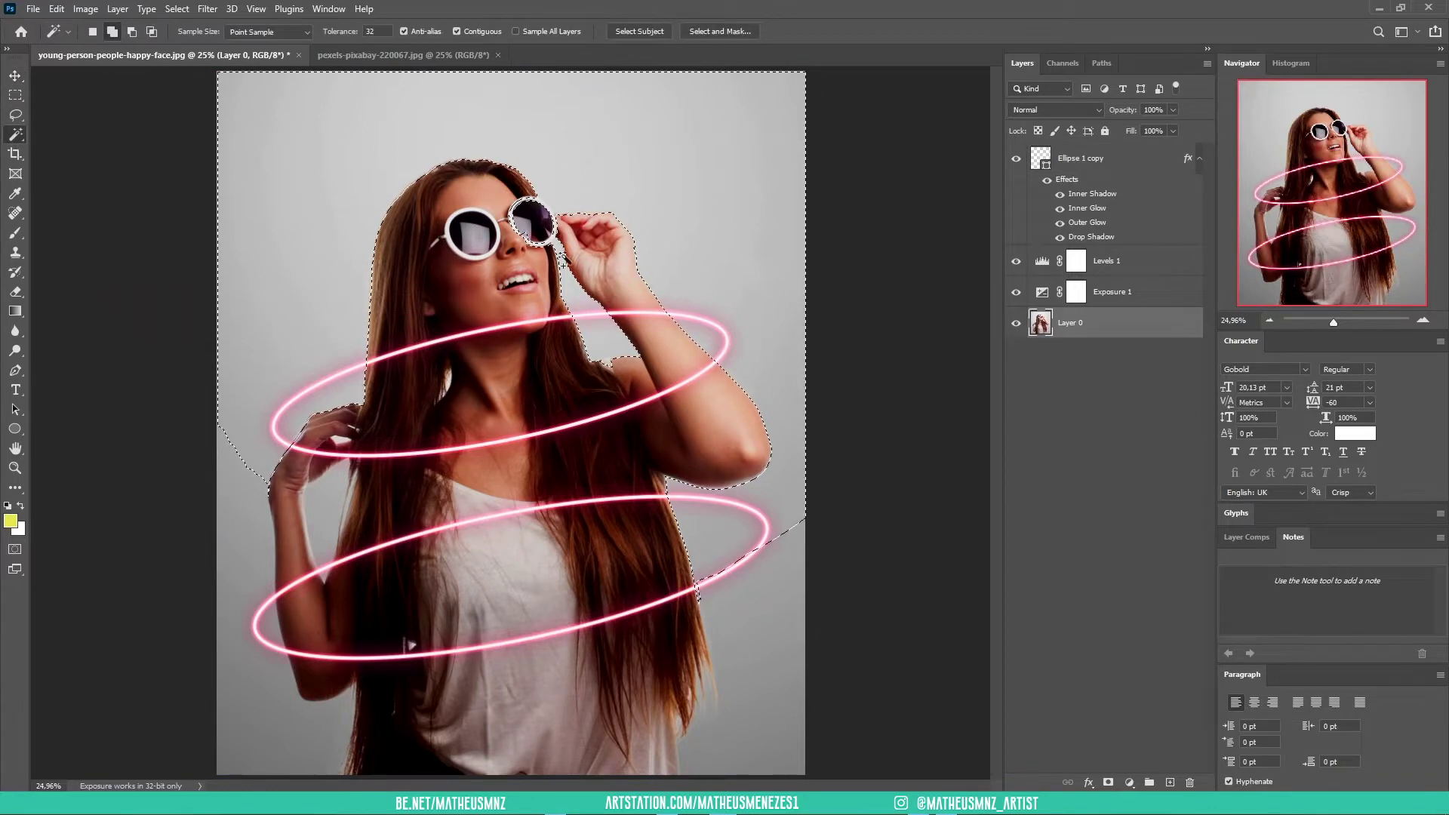
pyautogui.click(324, 528)
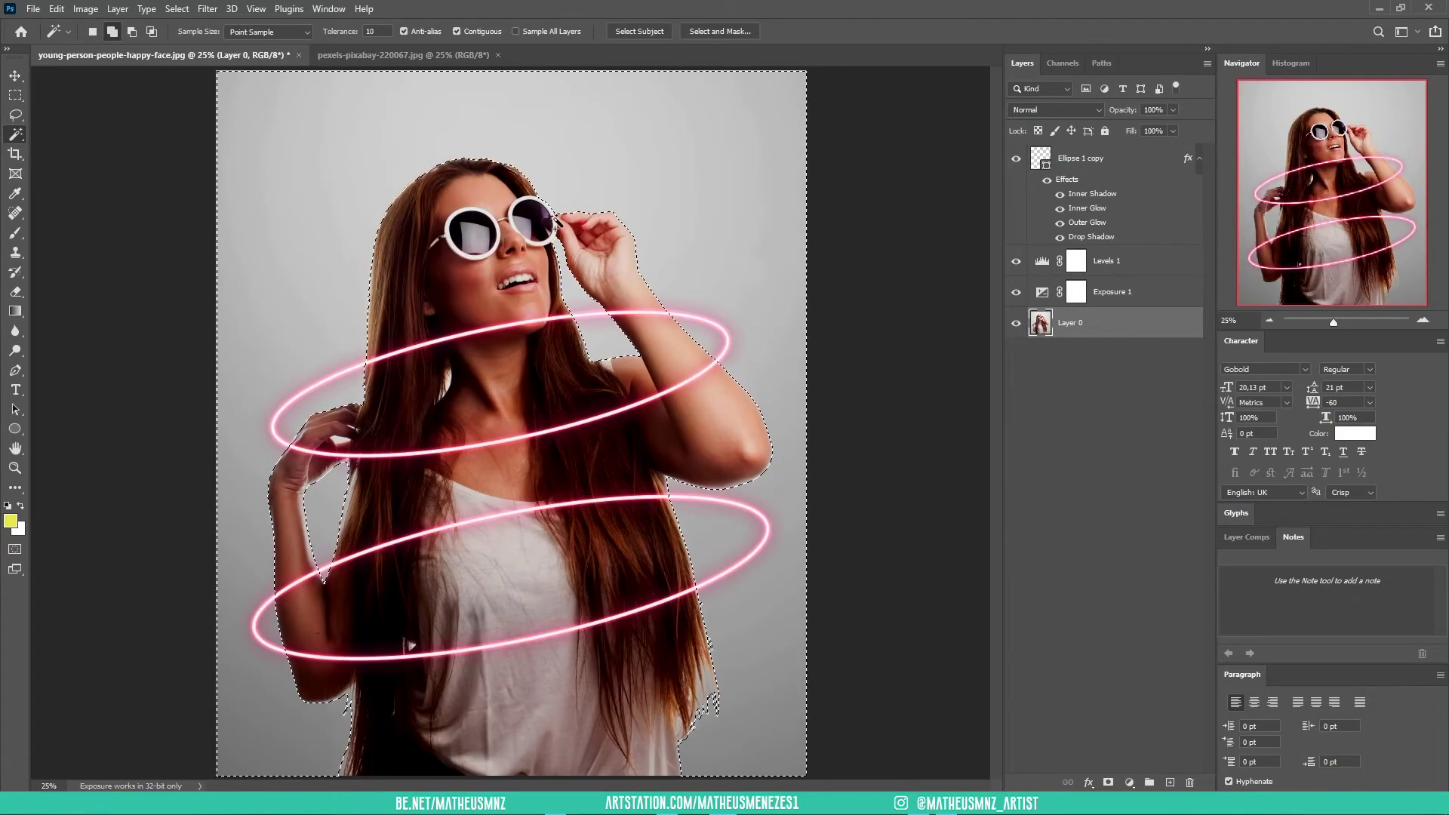
pyautogui.click(1198, 160)
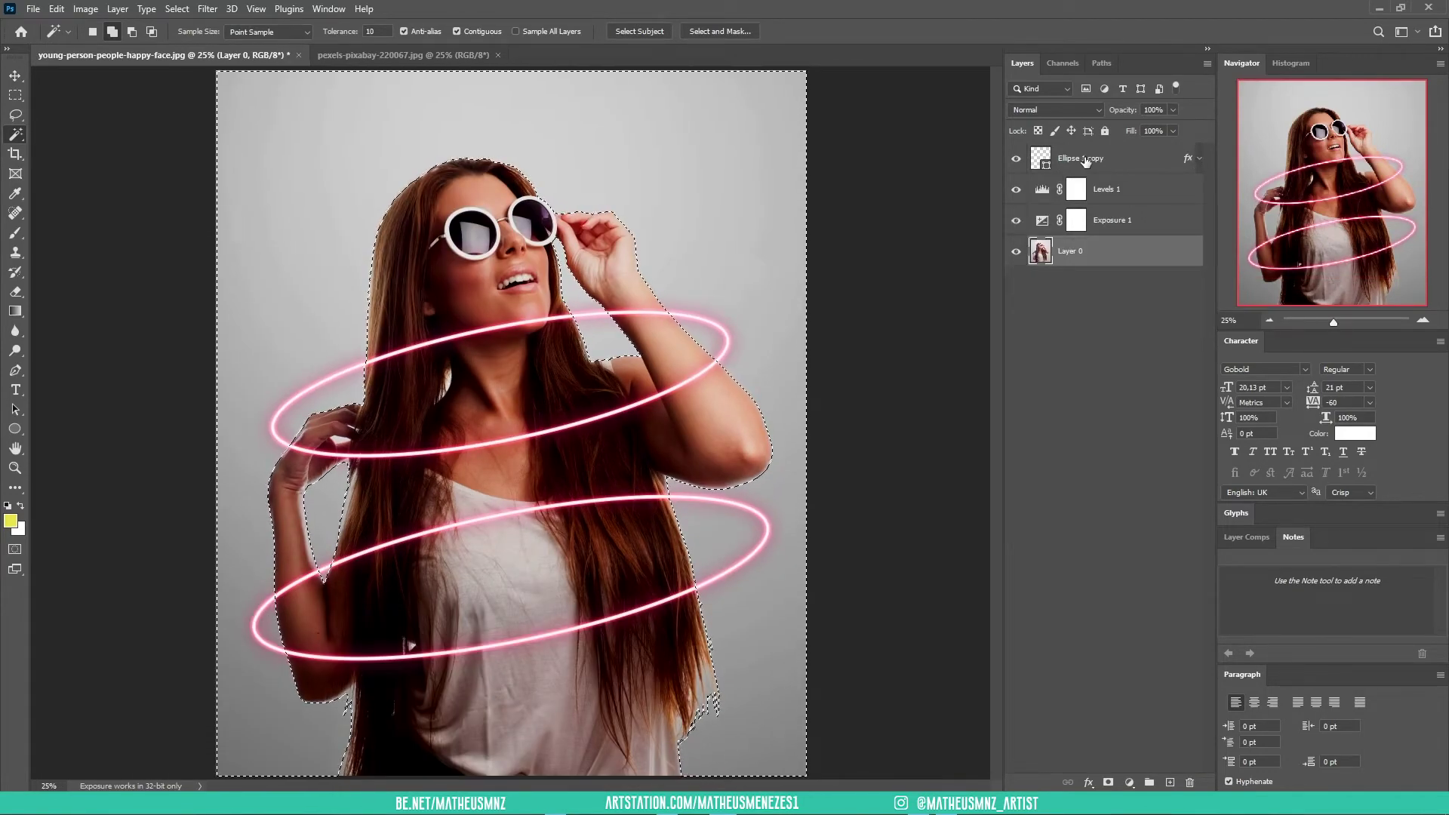
pyautogui.click(1115, 162)
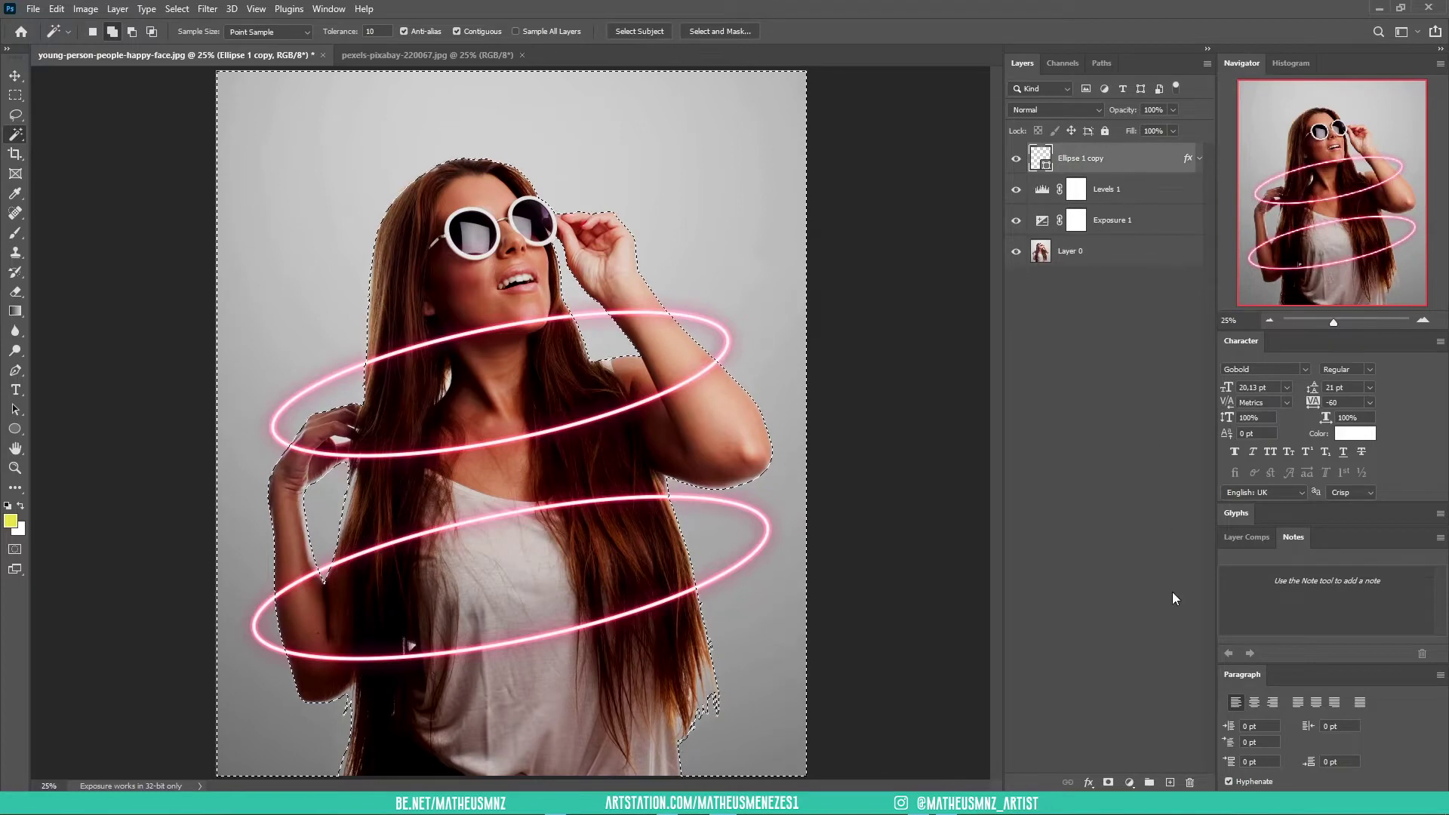
# Step: Group the ring layer as 'neon' and mask the group with the background selection
pyautogui.hotkey('ctrl', 'g')
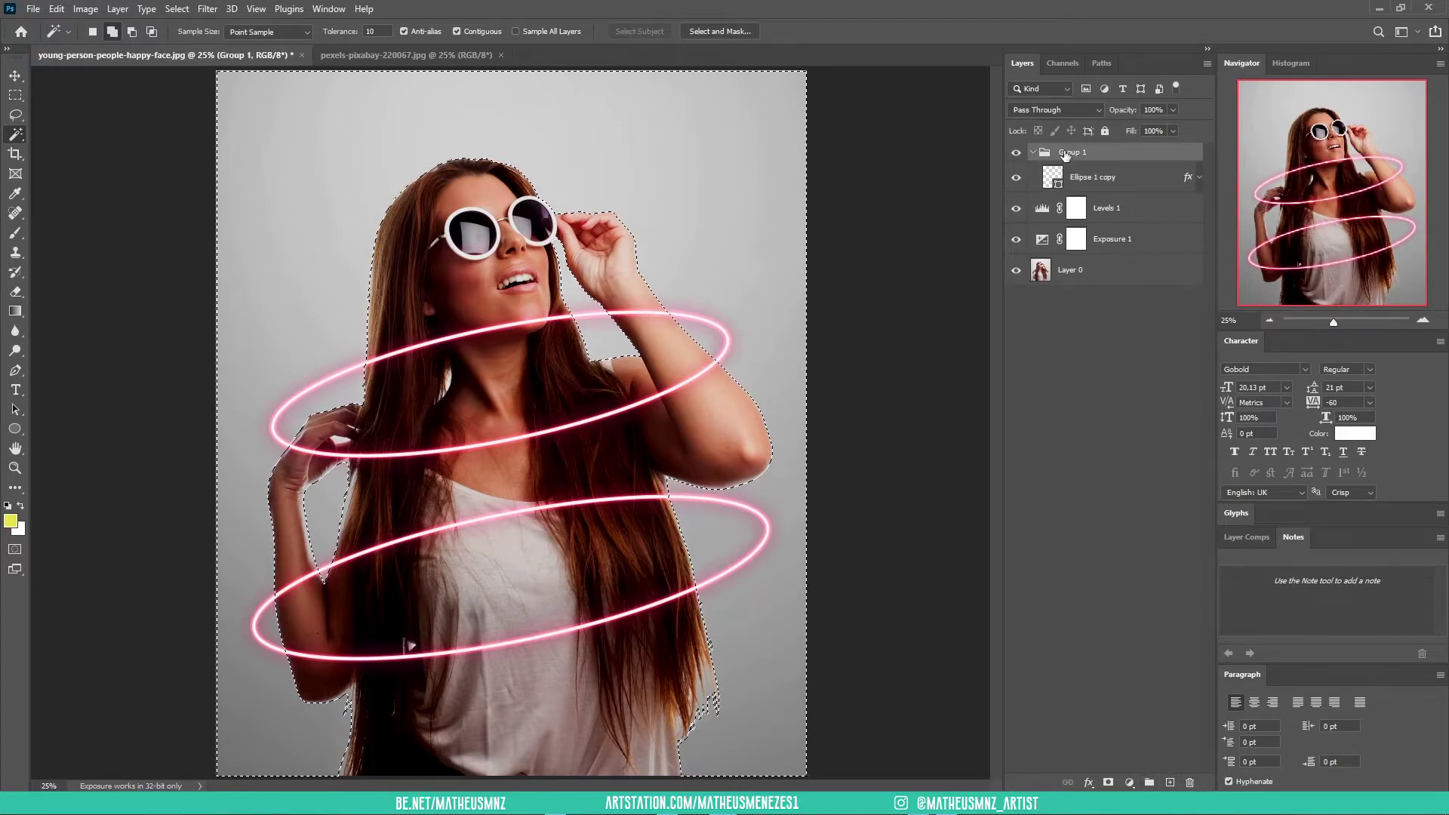
pyautogui.doubleClick(1073, 153)
pyautogui.write('neon')
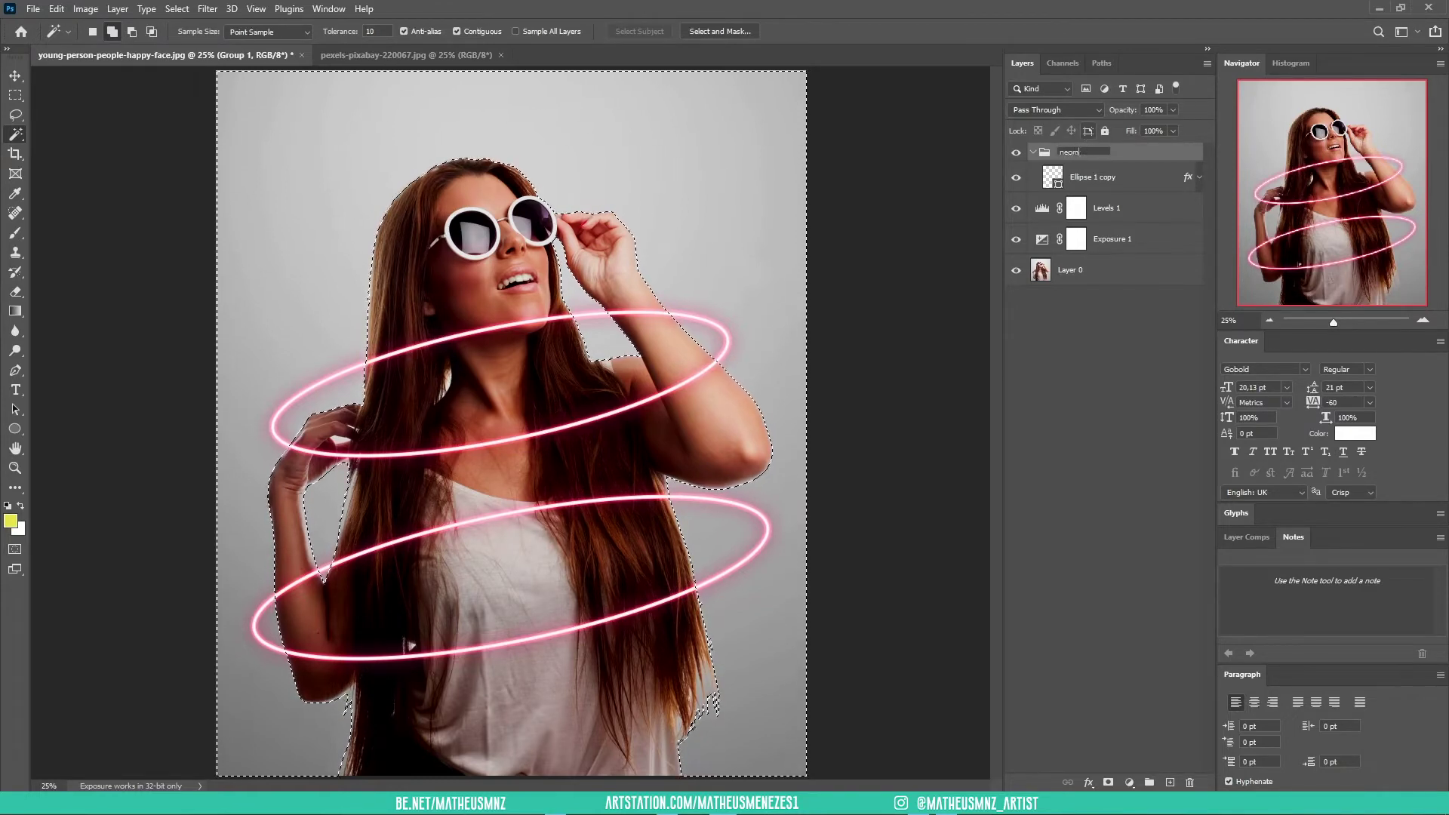
pyautogui.click(1135, 181)
pyautogui.click(1106, 157)
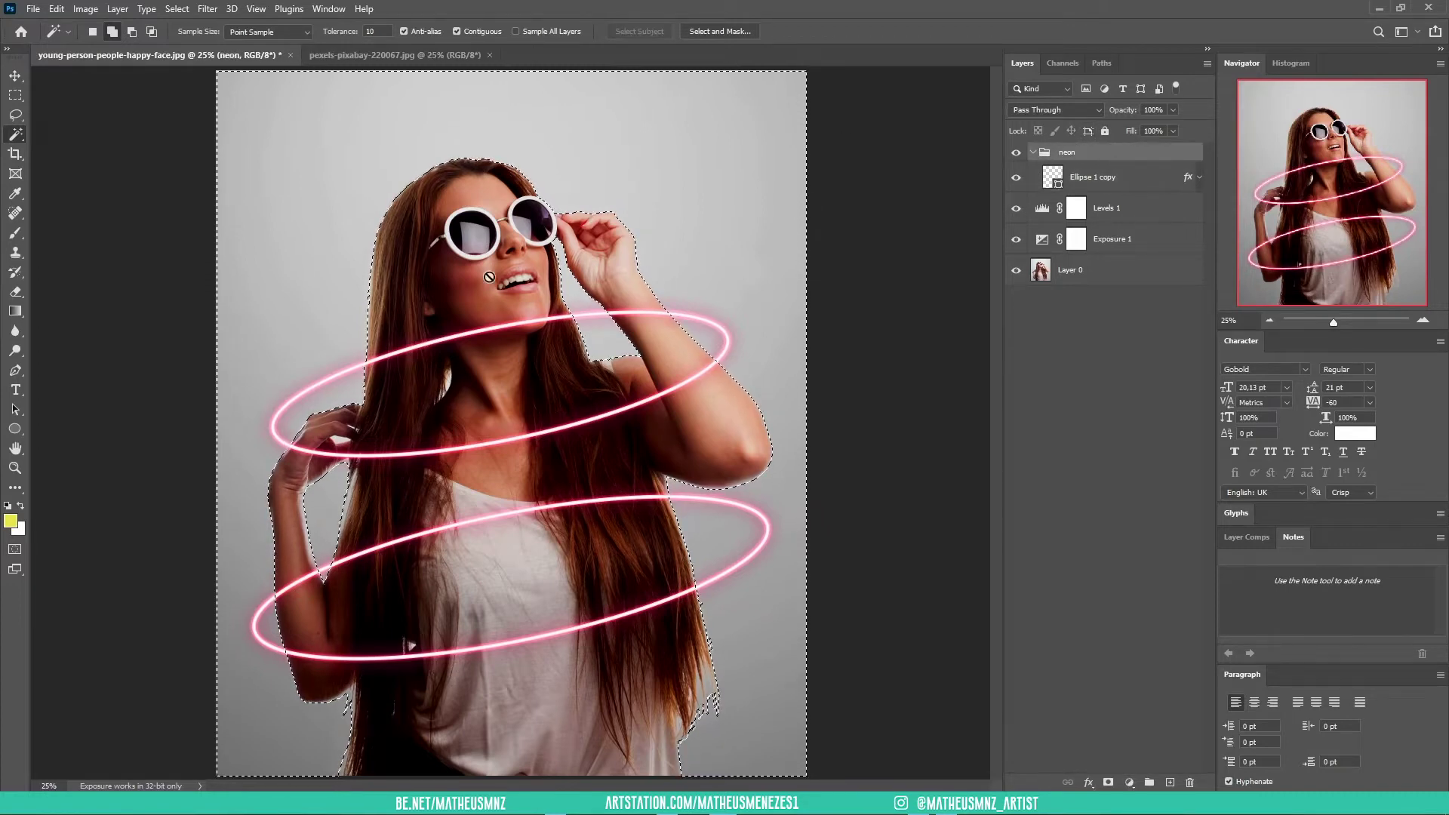
pyautogui.keyDown('alt'); pyautogui.click(1108, 784); pyautogui.keyUp('alt')
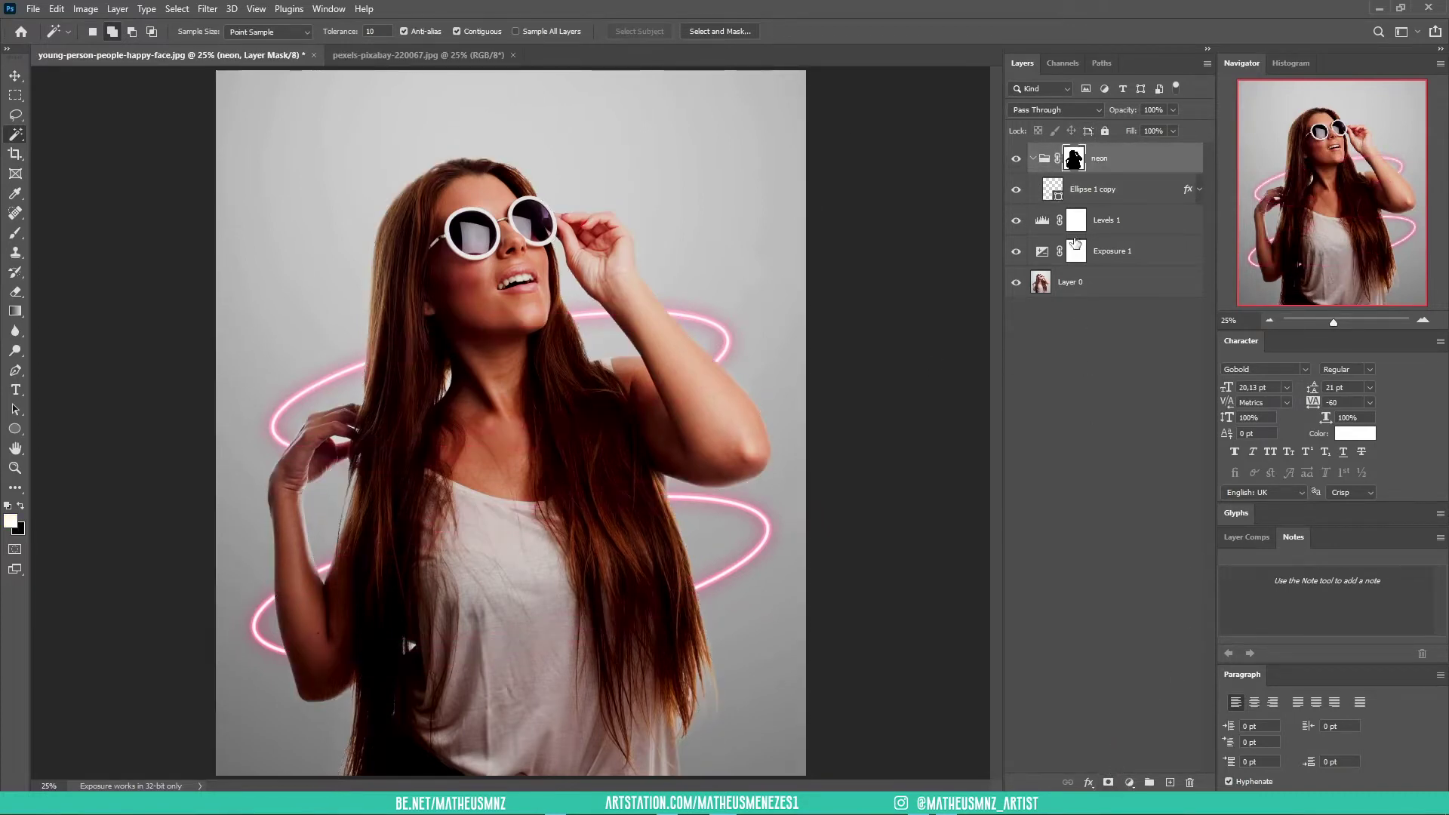
pyautogui.press('v')
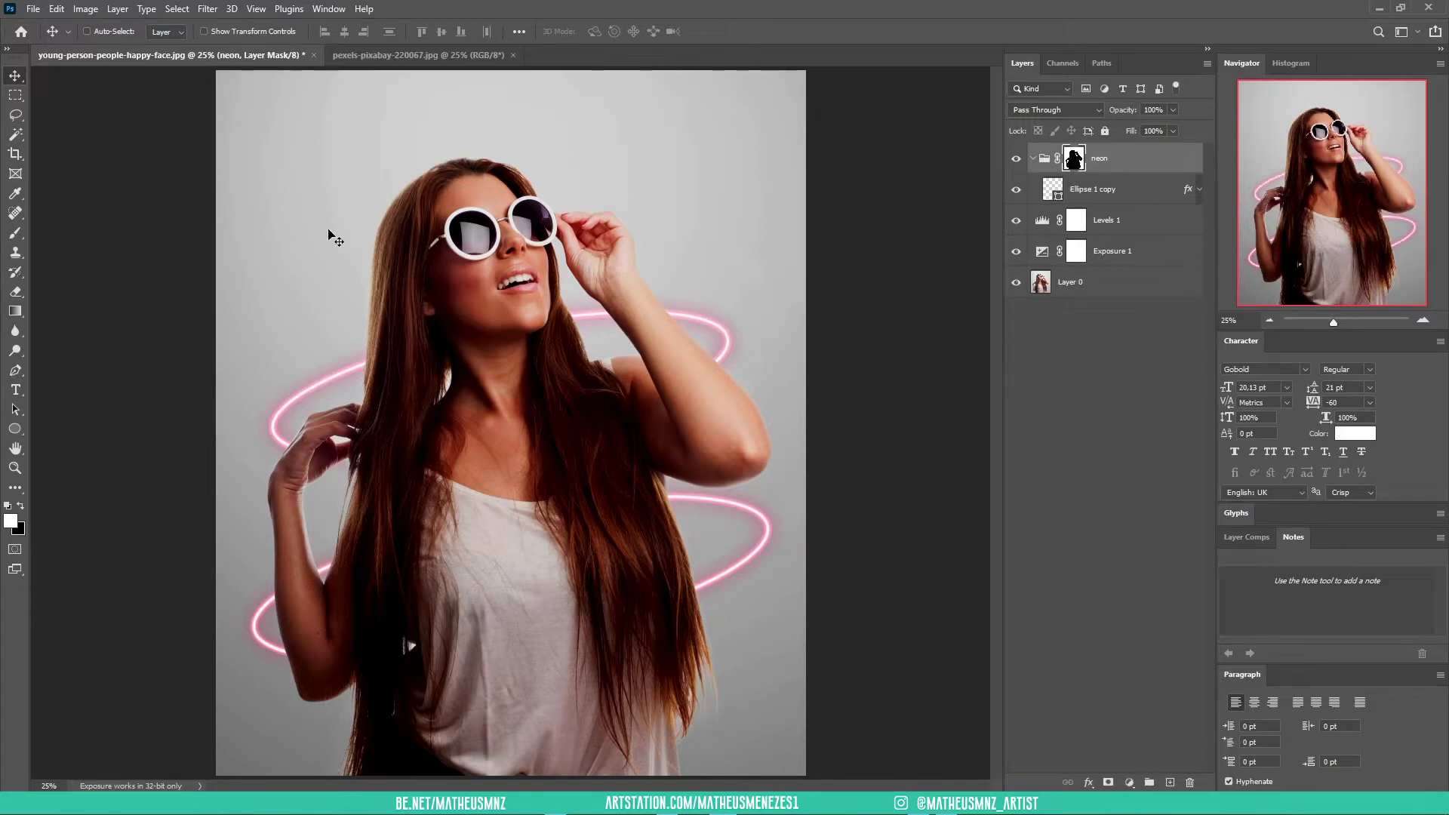
pyautogui.press('b')
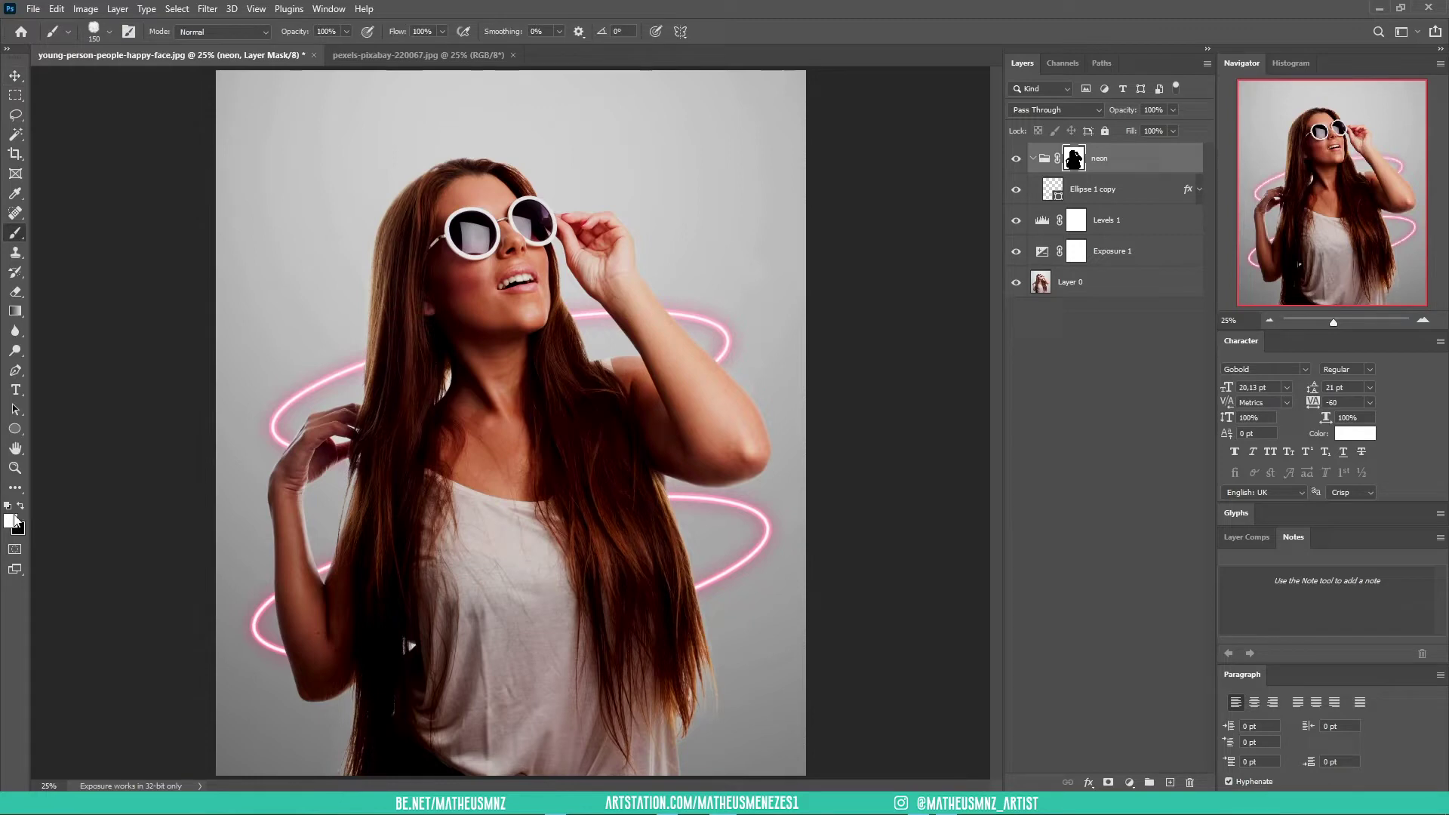
# Step: Paint the neon mask to restore ring arcs over her hair, raised arm and shirt
pyautogui.moveTo(405, 349)
pyautogui.mouseDown()
pyautogui.moveTo(371, 360)
pyautogui.moveTo(641, 308)
pyautogui.mouseUp()
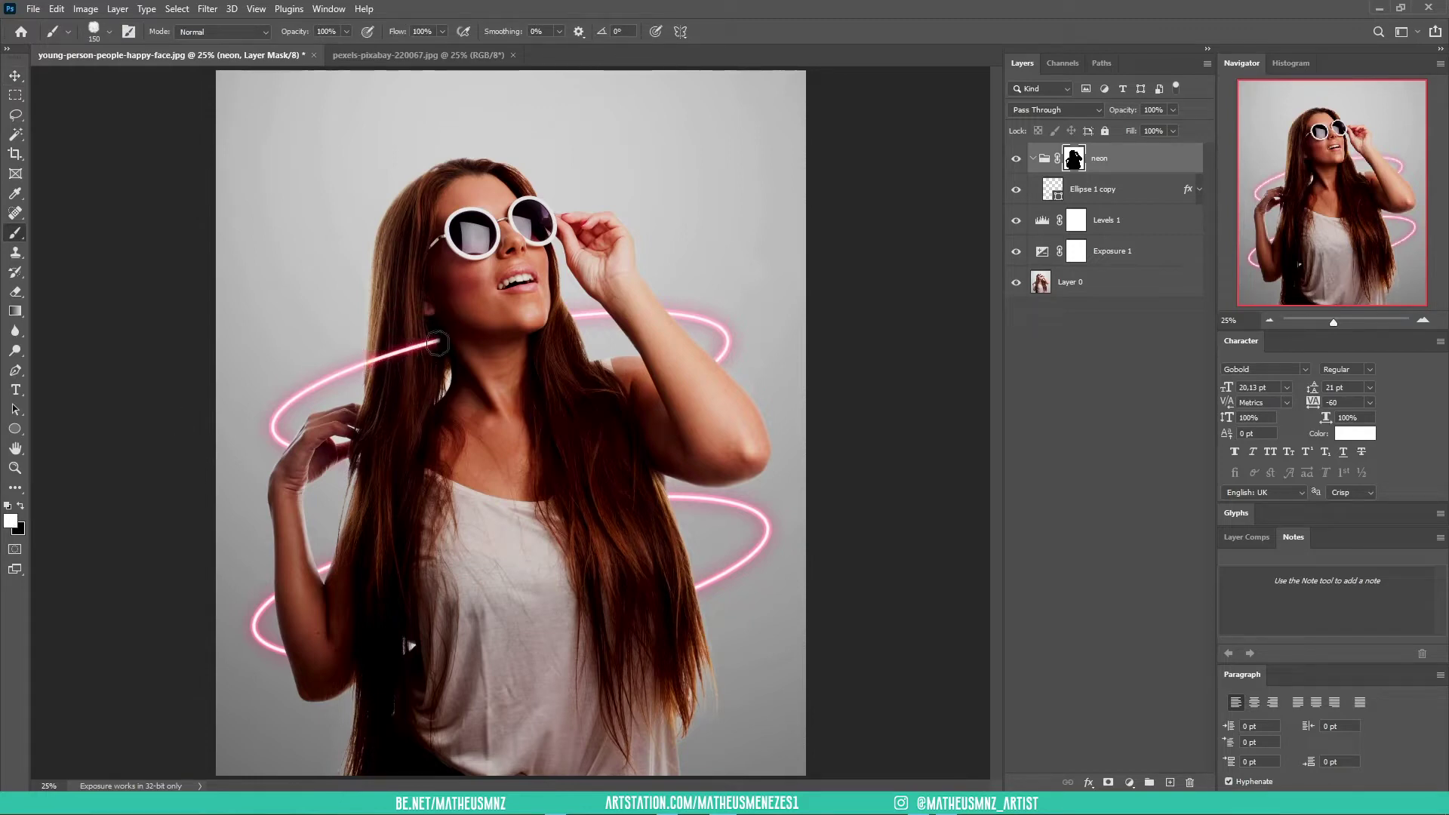
pyautogui.moveTo(641, 308); pyautogui.dragTo(675, 310)
pyautogui.moveTo(278, 647)
pyautogui.mouseDown()
pyautogui.moveTo(672, 605)
pyautogui.moveTo(367, 634)
pyautogui.mouseUp()
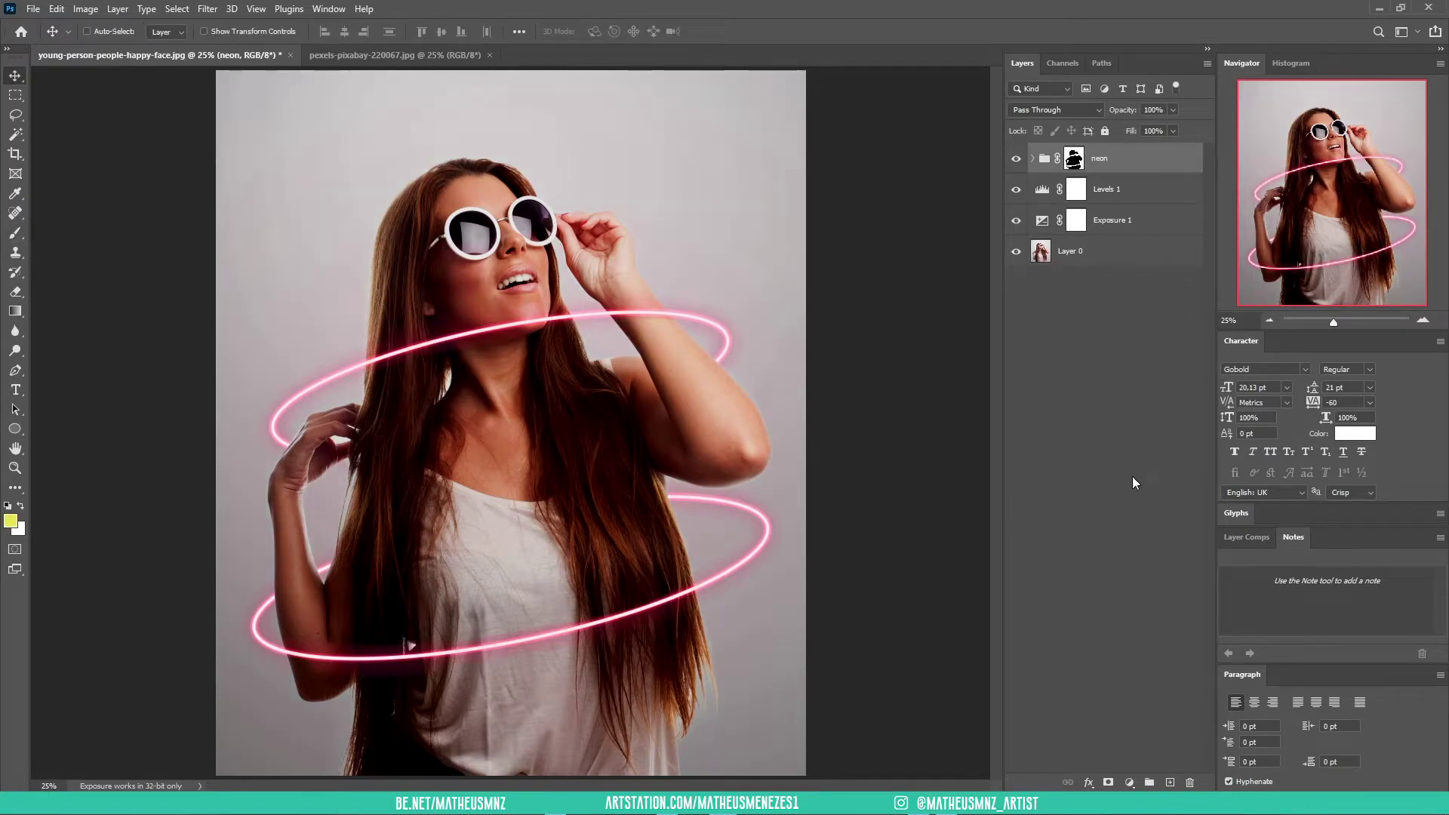
pyautogui.click(1131, 781)
# Step: Add a colorized Hue/Saturation layer at full saturation with hue 344 for magenta pink
pyautogui.click(1158, 633)
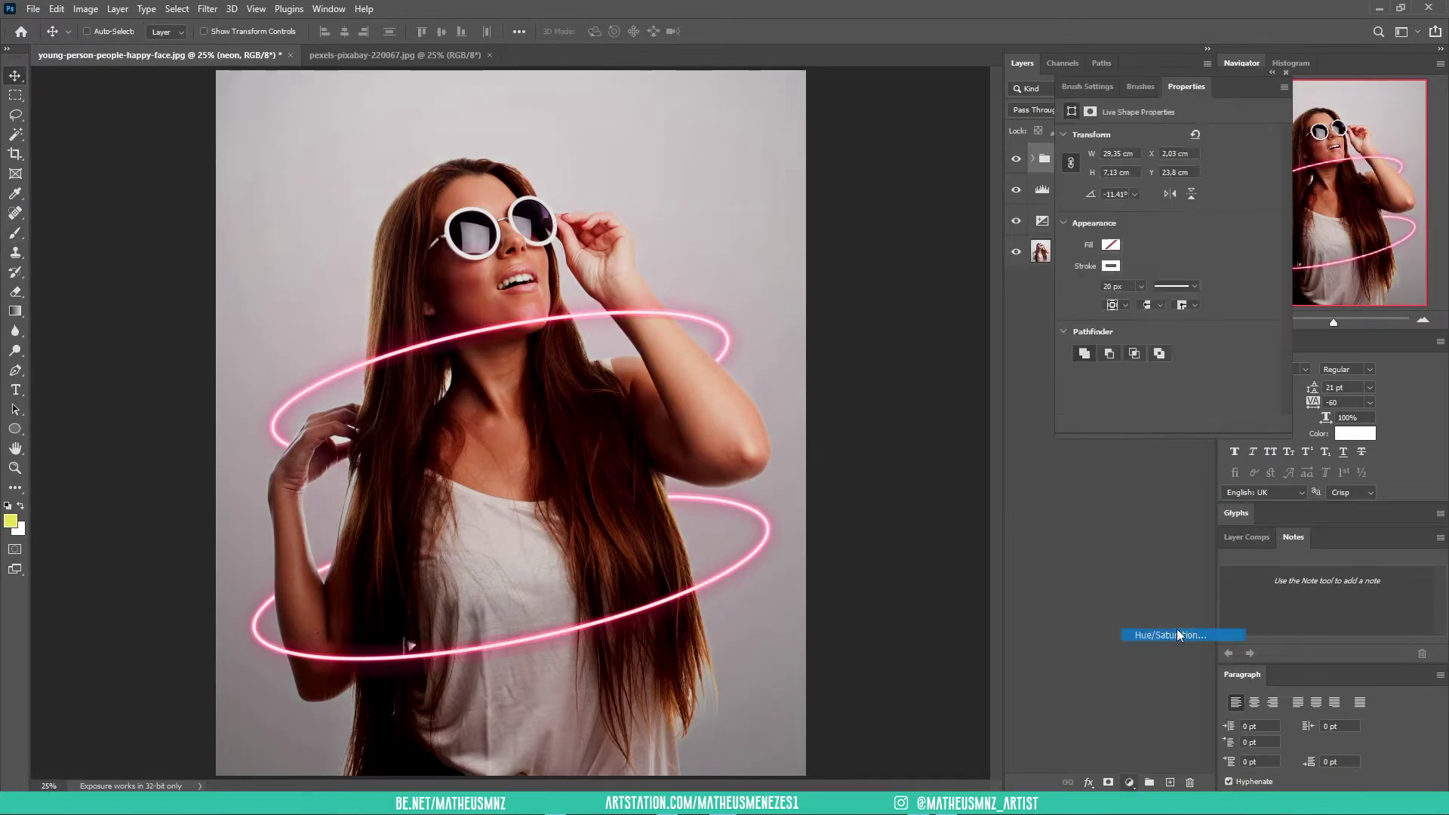
pyautogui.click(1141, 273)
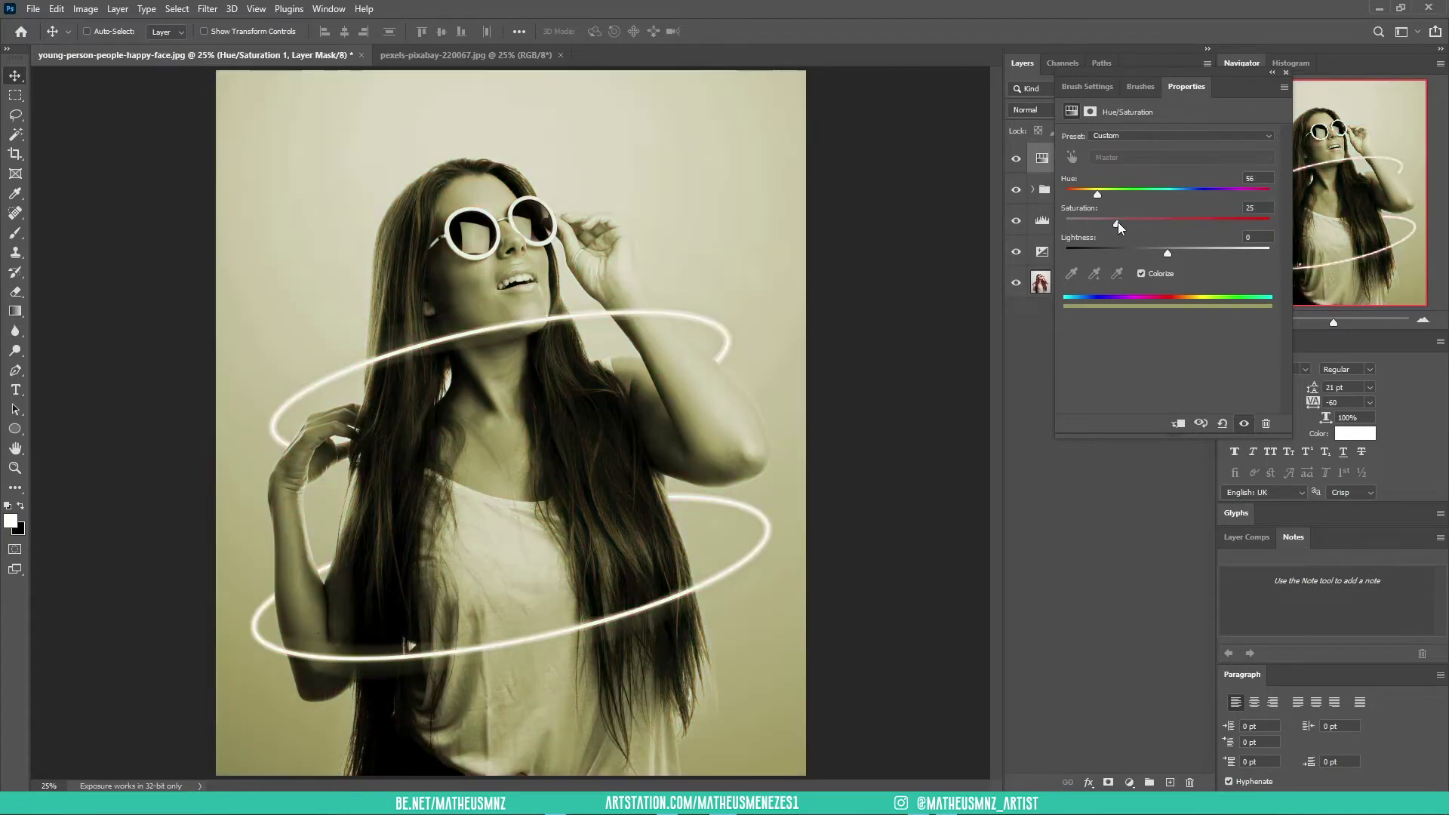
pyautogui.moveTo(1117, 223); pyautogui.dragTo(1283, 219)
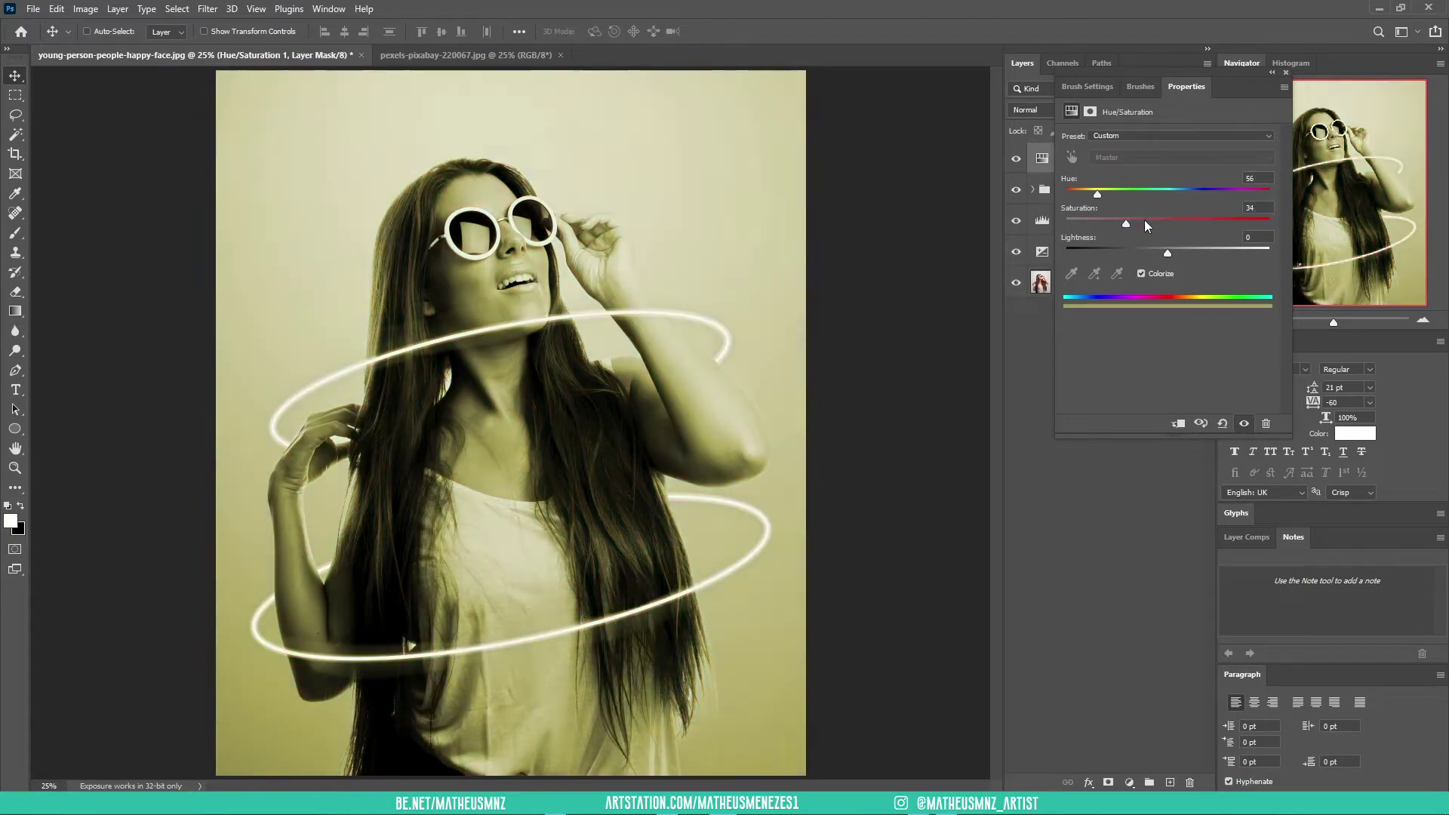
pyautogui.moveTo(1096, 192)
pyautogui.mouseDown()
pyautogui.moveTo(1079, 193)
pyautogui.moveTo(1238, 191)
pyautogui.mouseUp()
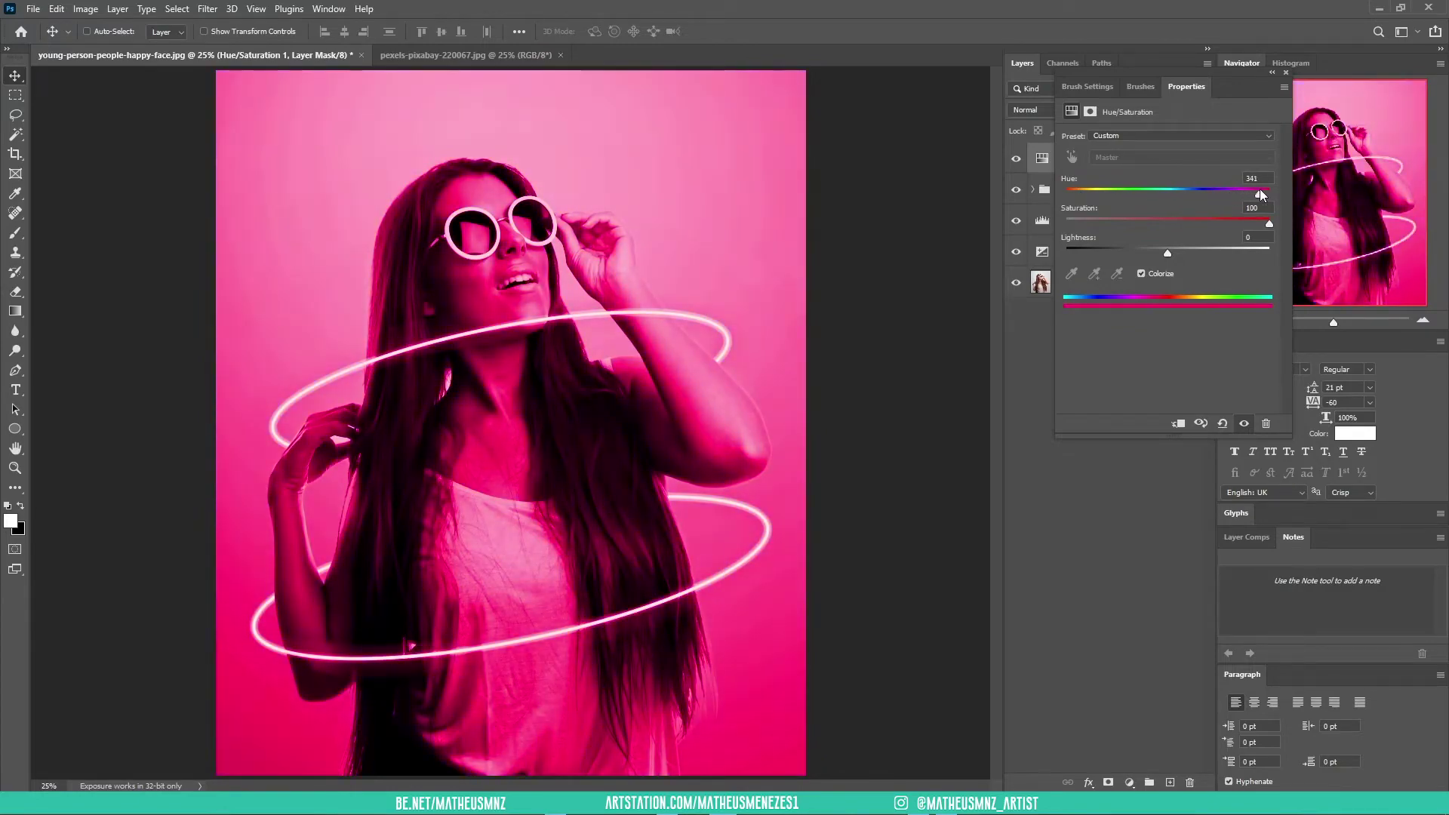
pyautogui.moveTo(1264, 191); pyautogui.dragTo(1259, 193)
pyautogui.click(1287, 73)
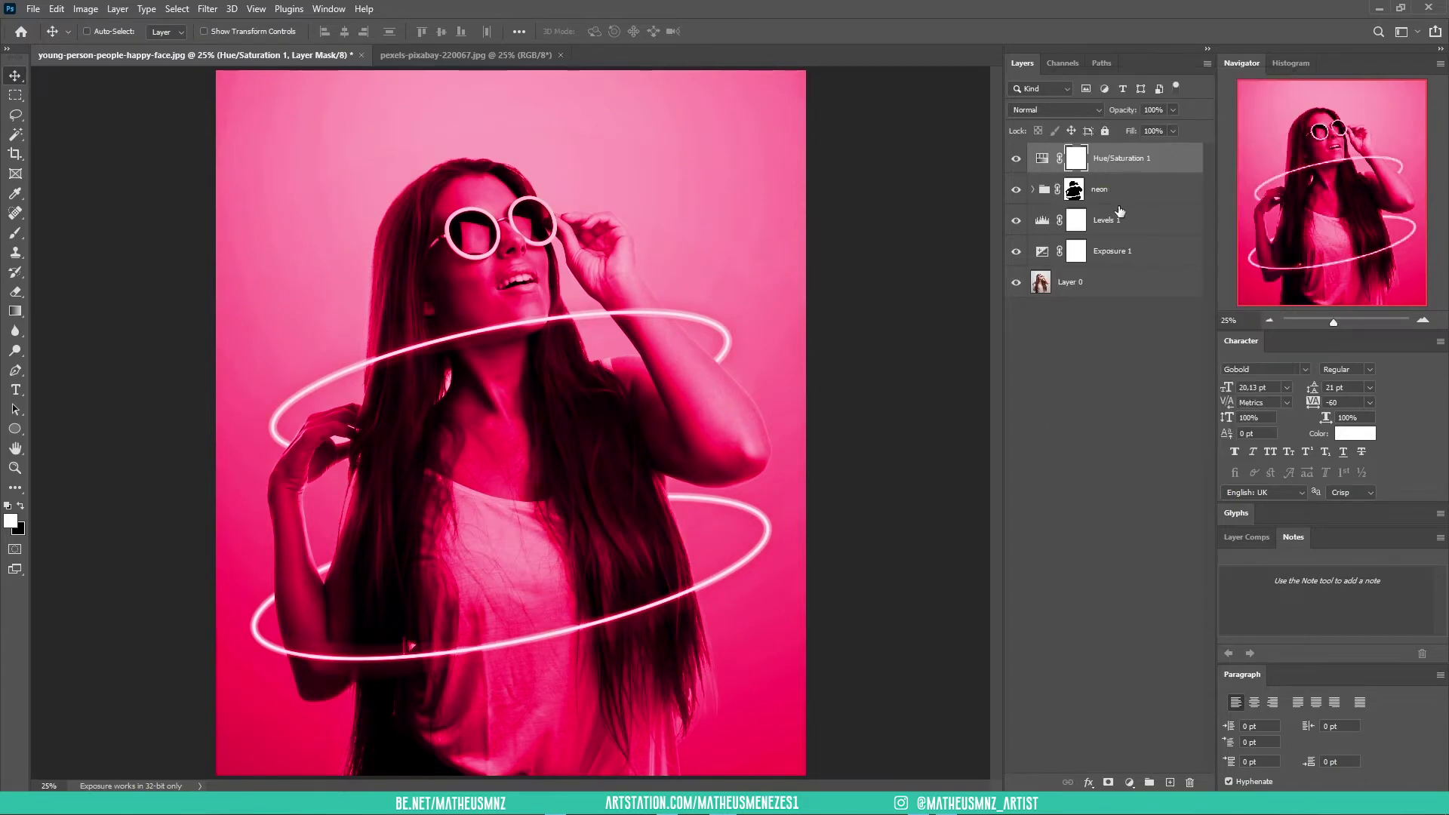
pyautogui.doubleClick(1179, 160)
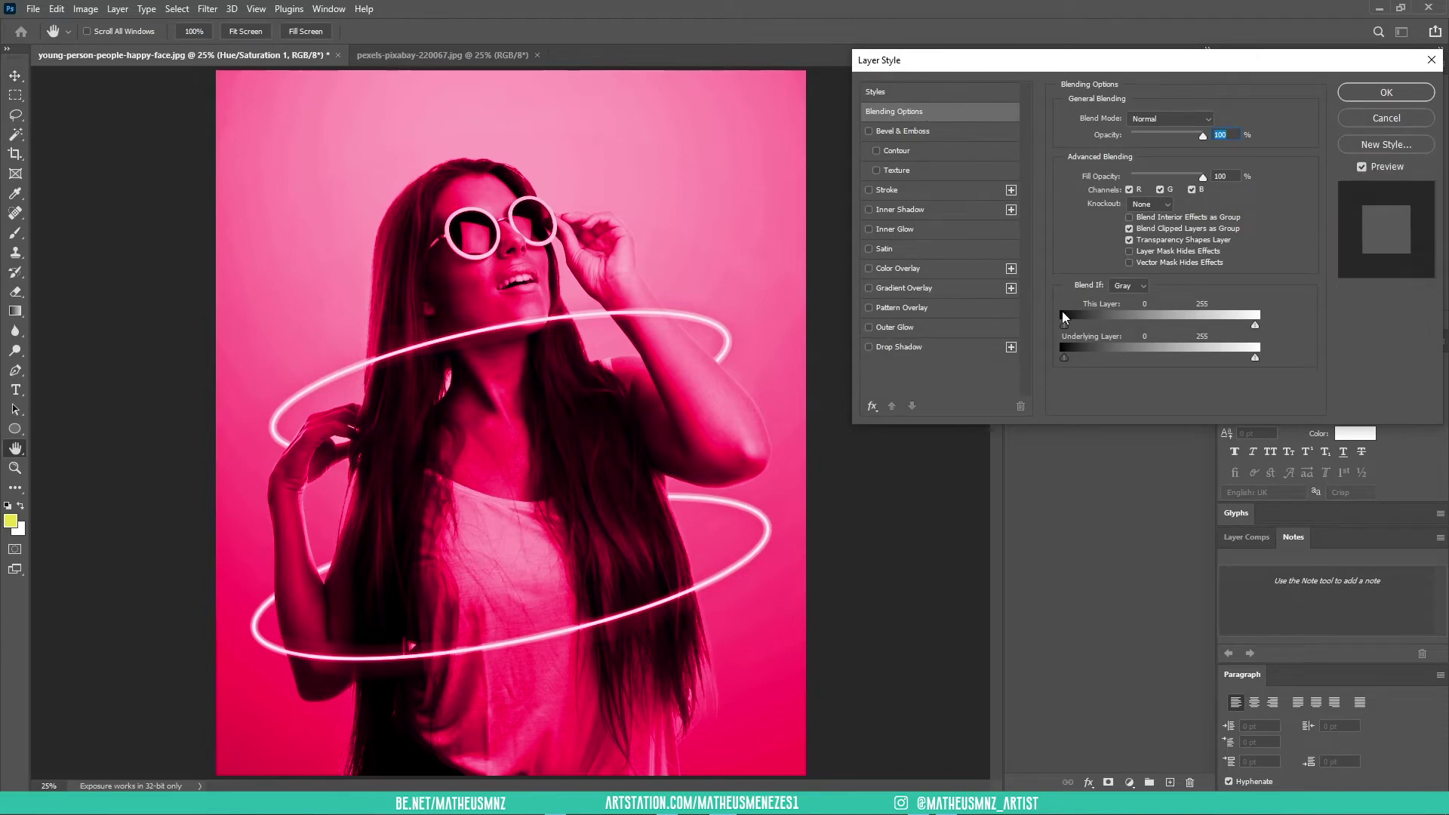
# Step: Split the This Layer black Blend If slider so the pink tint fades from shadows
pyautogui.moveTo(1067, 325); pyautogui.dragTo(1216, 323)
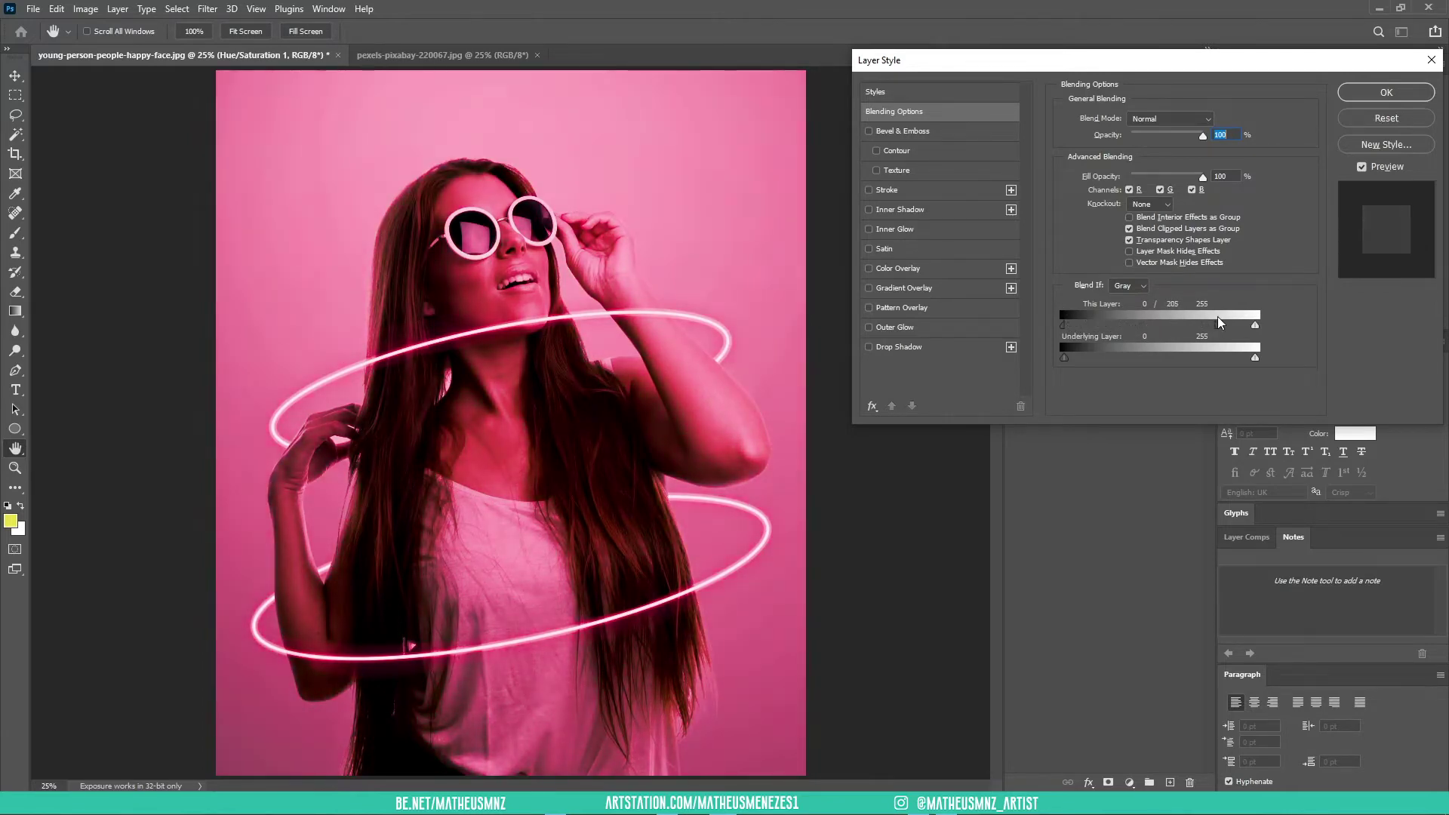
pyautogui.moveTo(1226, 323); pyautogui.dragTo(1075, 317)
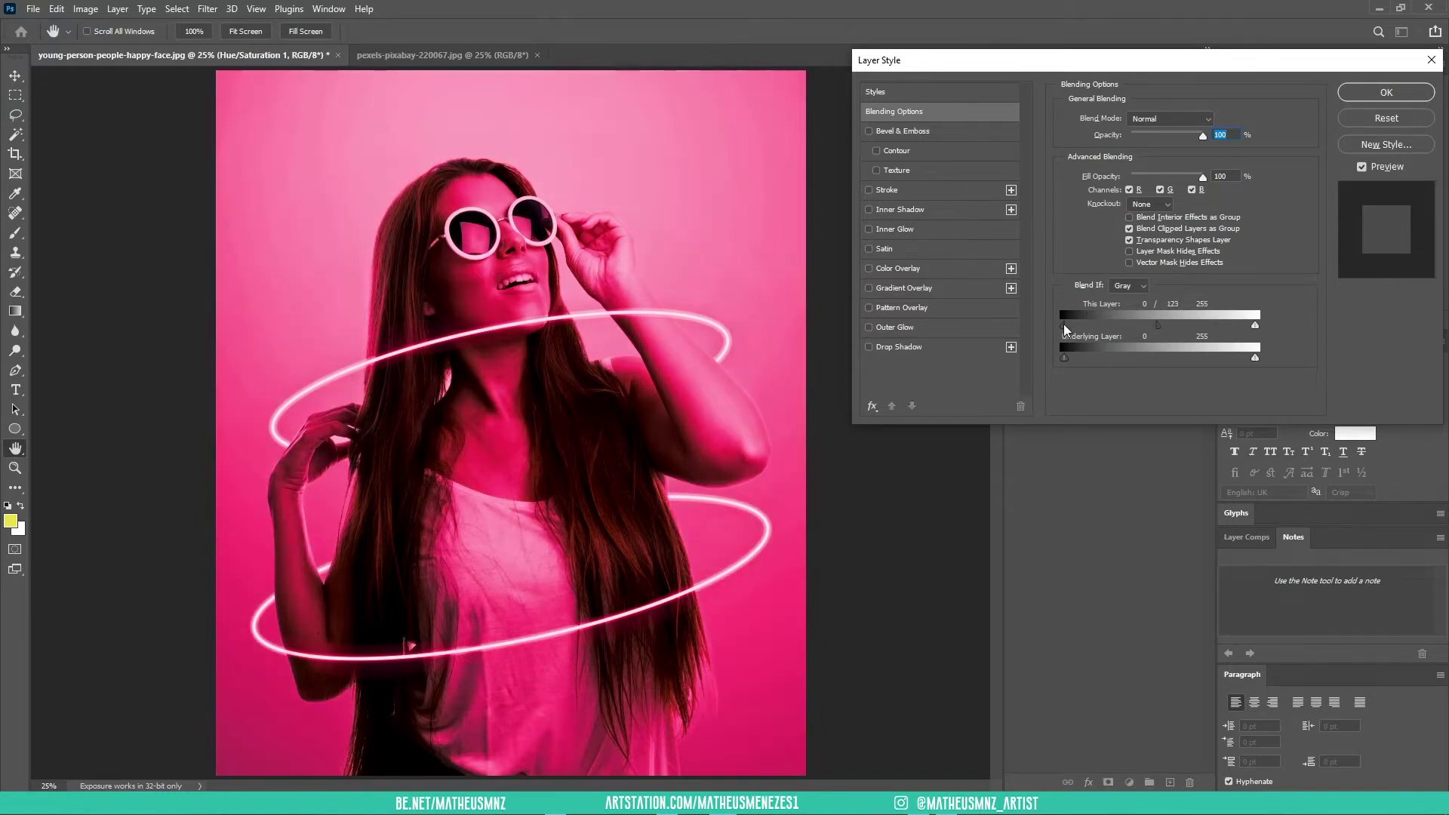
pyautogui.moveTo(1097, 317); pyautogui.dragTo(1084, 324)
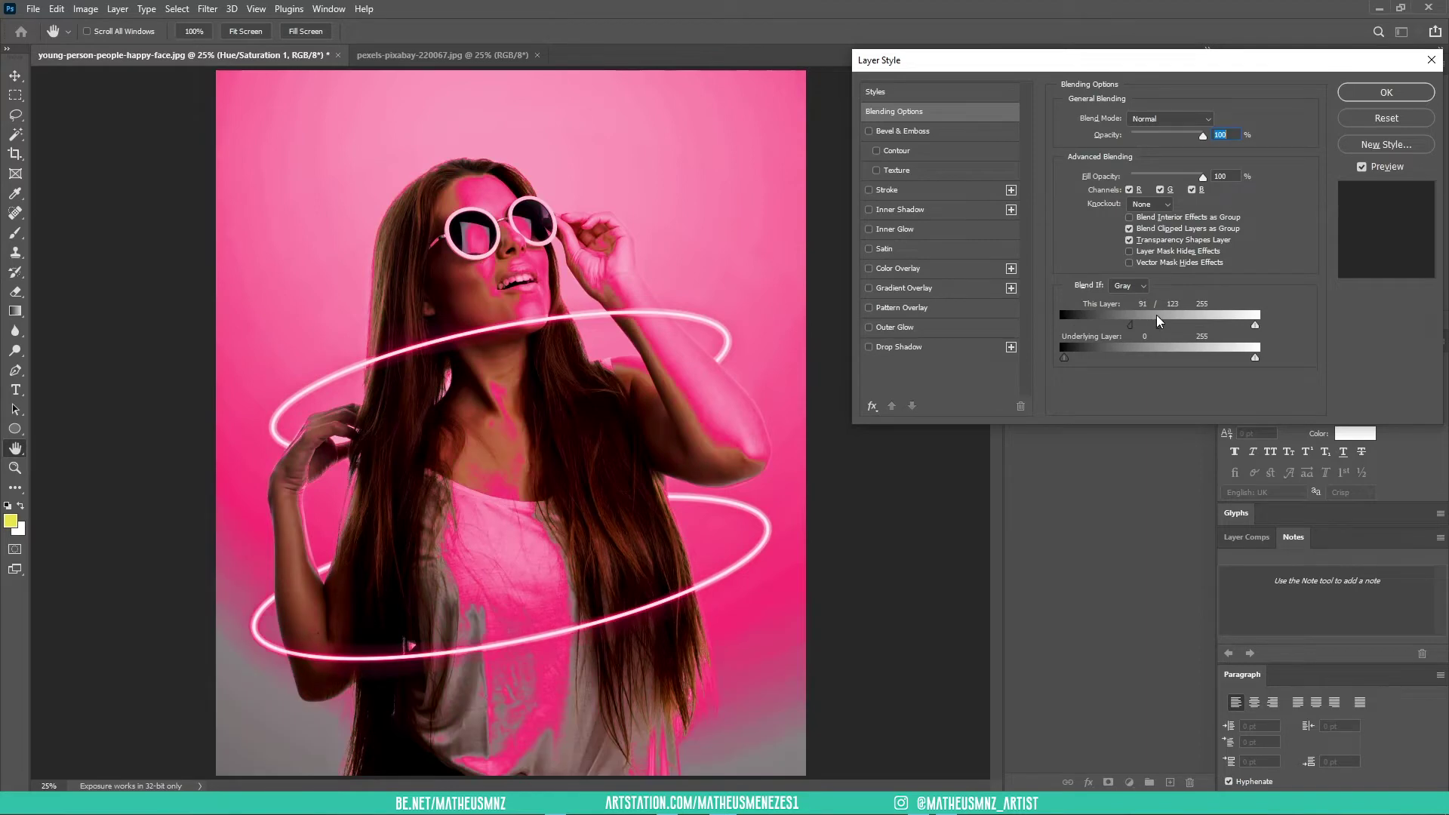
pyautogui.moveTo(1159, 323); pyautogui.dragTo(1194, 323)
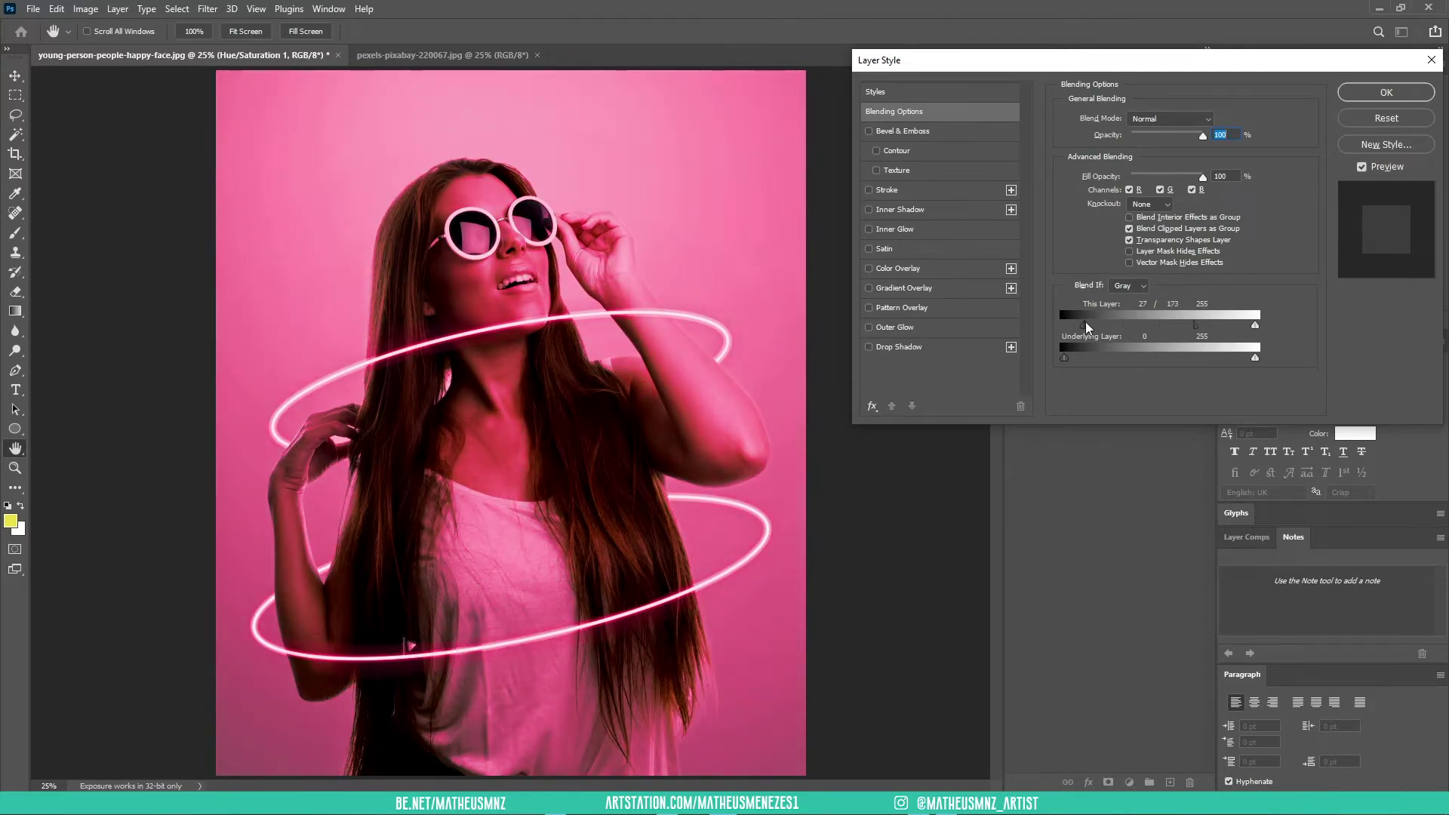
pyautogui.moveTo(1089, 326); pyautogui.dragTo(1087, 326)
pyautogui.click(1385, 92)
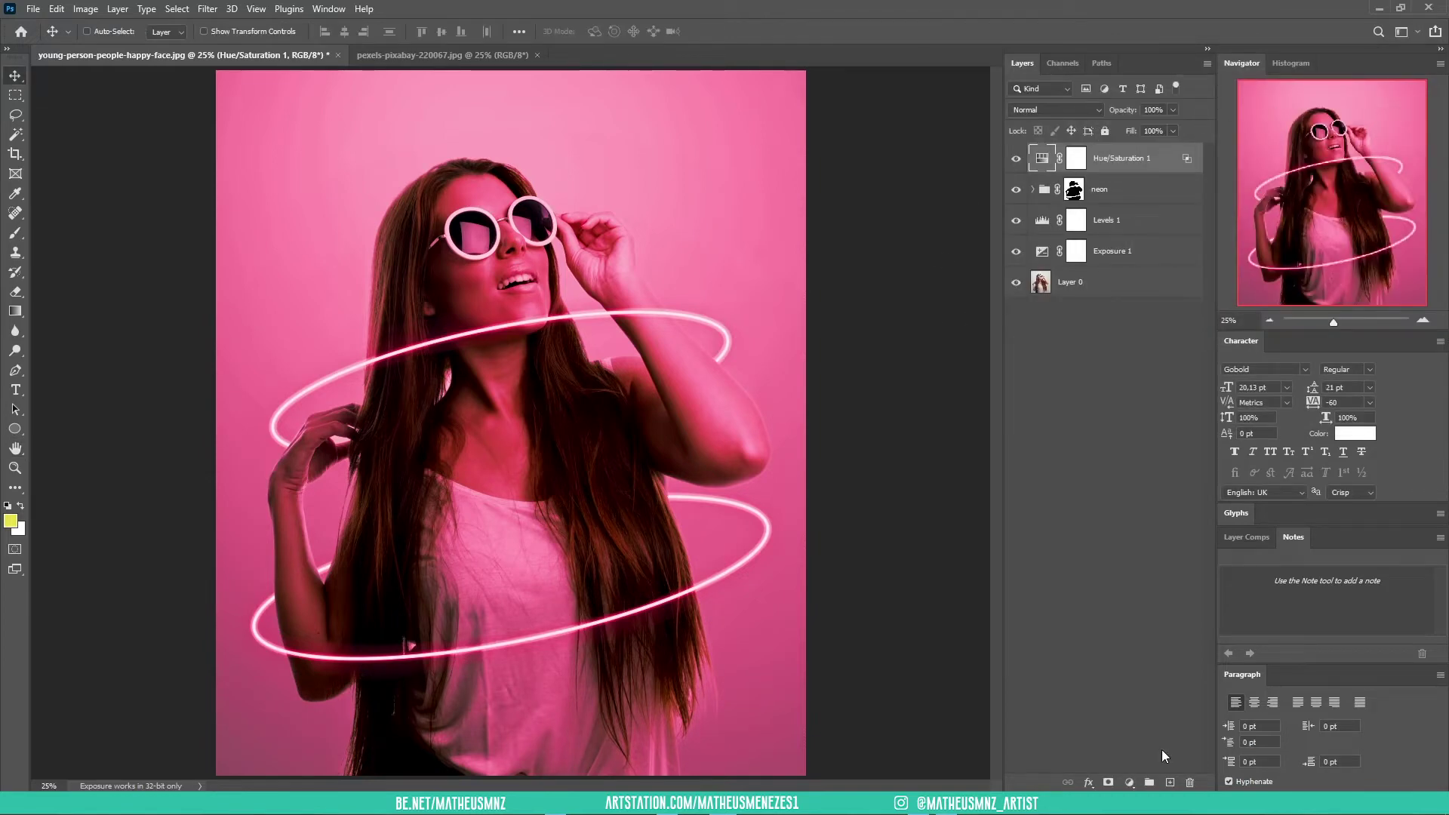
pyautogui.click(1129, 787)
# Step: Add a Curves layer with a lowered shadow point and lifted highlight point forming an S-curve
pyautogui.click(848, 295)
pyautogui.click(1130, 782)
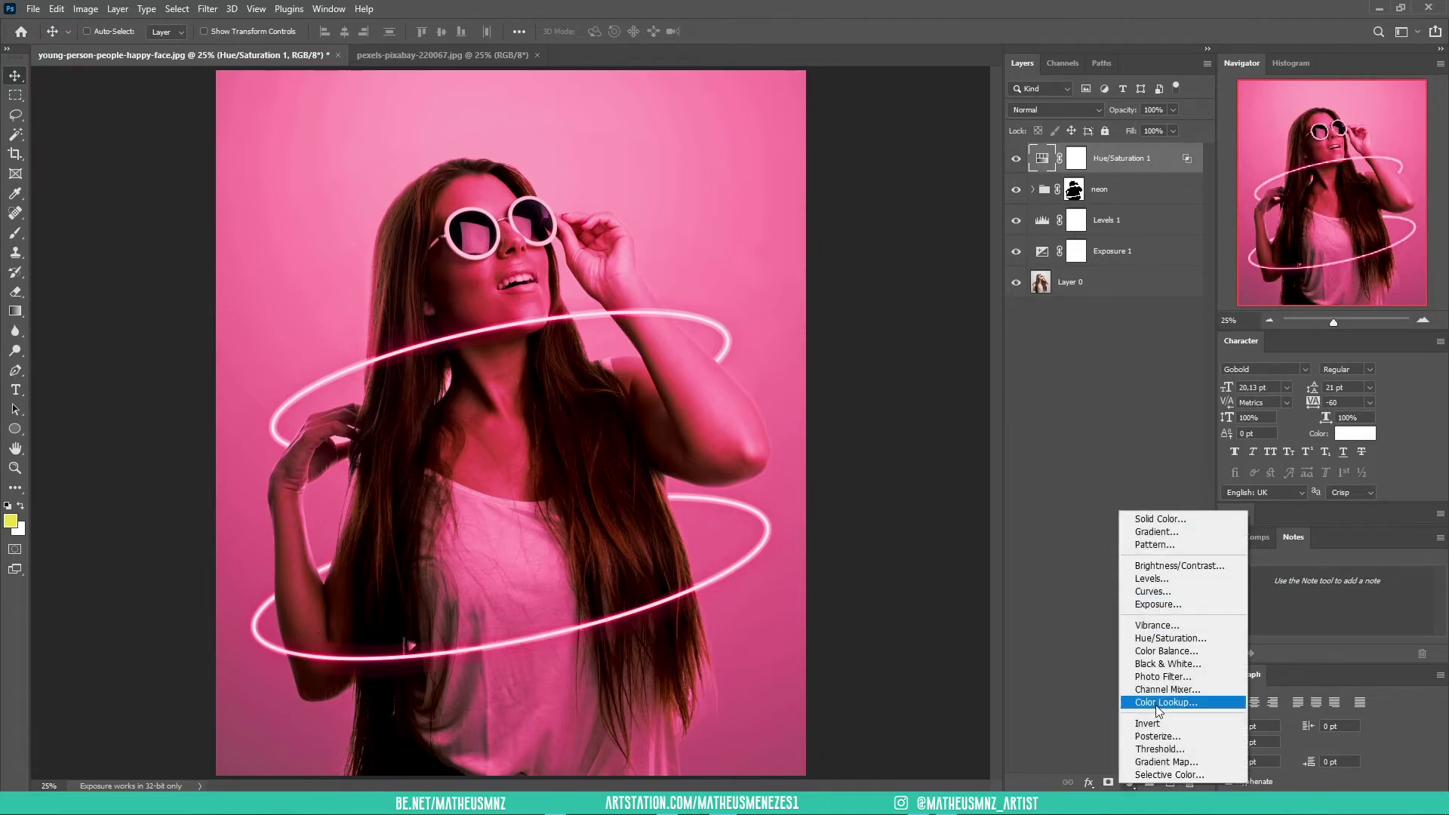
pyautogui.click(1152, 591)
pyautogui.moveTo(1186, 260); pyautogui.dragTo(1192, 269)
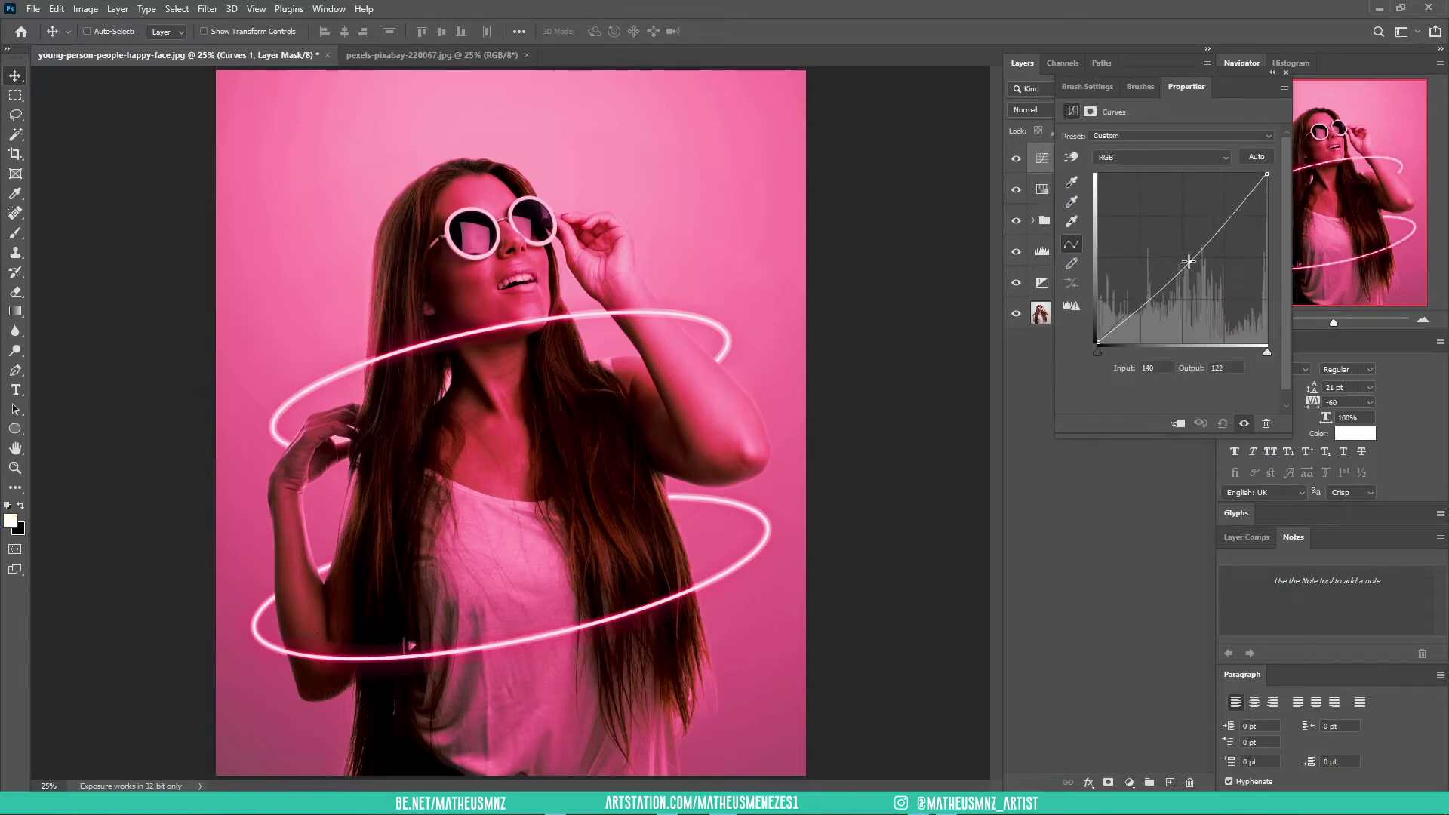
pyautogui.moveTo(1211, 239)
pyautogui.mouseDown()
pyautogui.moveTo(1214, 226)
pyautogui.moveTo(1166, 290)
pyautogui.mouseUp()
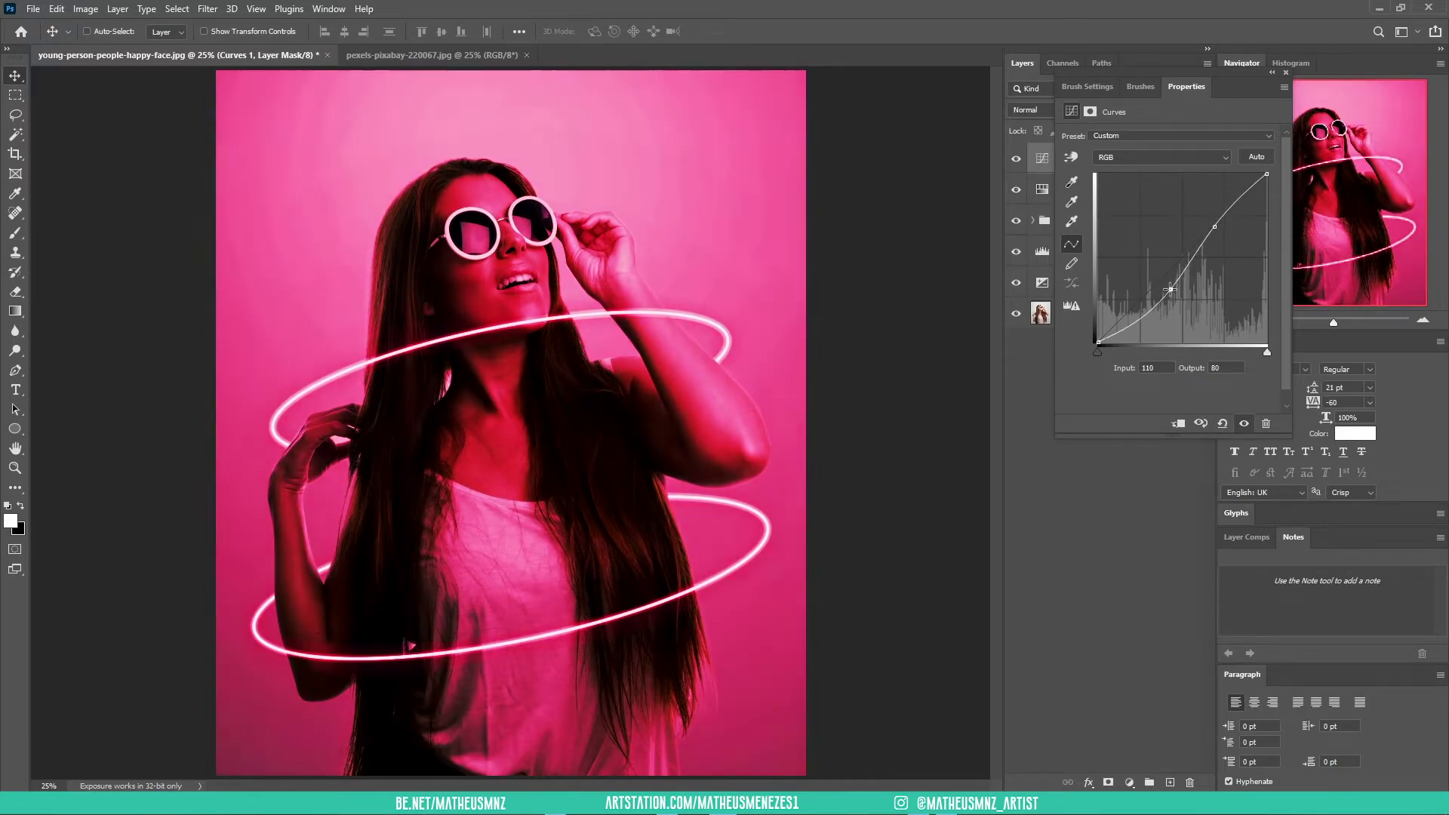
pyautogui.moveTo(1214, 227); pyautogui.dragTo(1212, 226)
pyautogui.click(1286, 74)
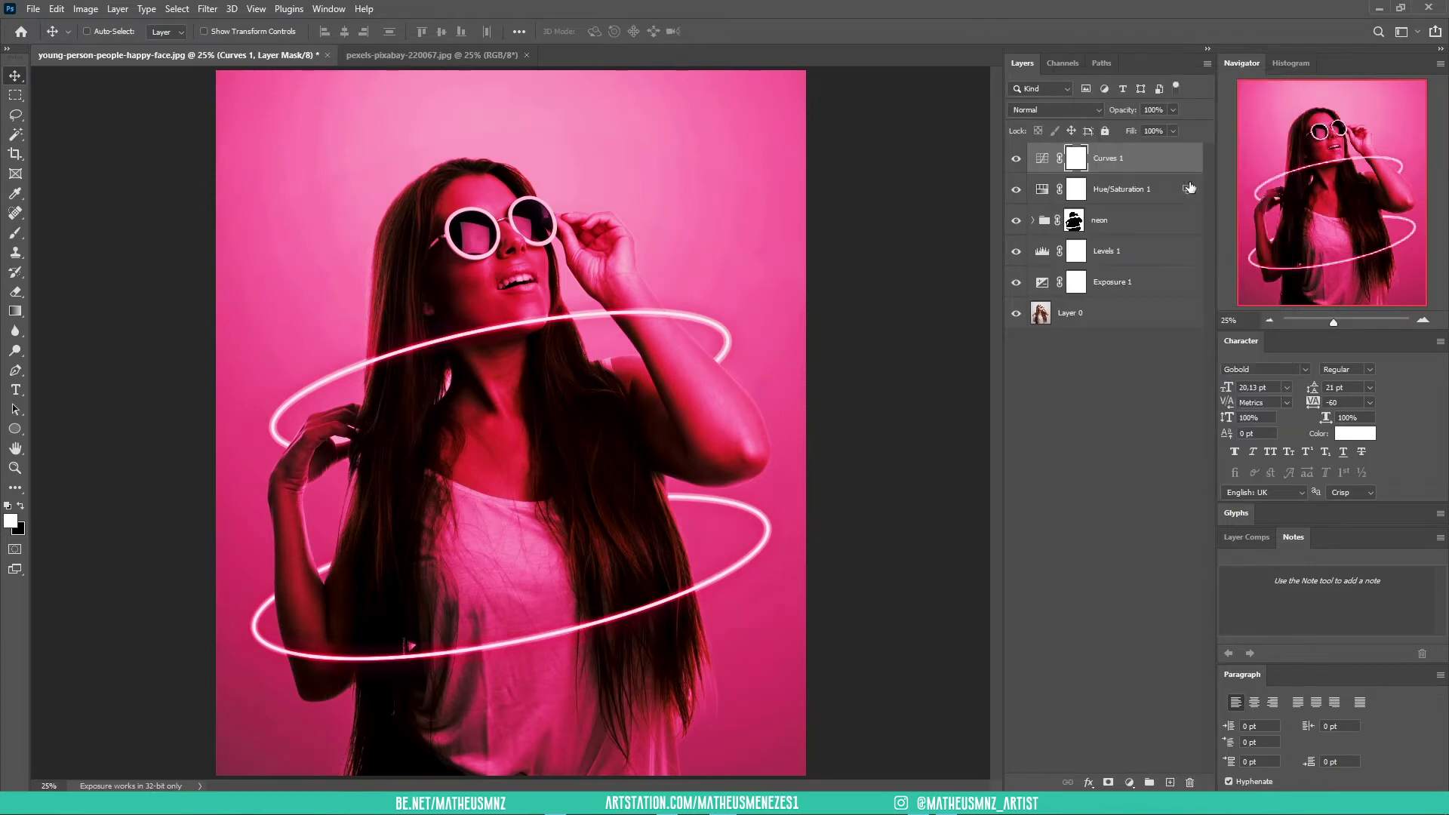
# Step: Move Curves 1 into the neon group and back to the top of the stack
pyautogui.moveTo(1116, 160); pyautogui.dragTo(1126, 206)
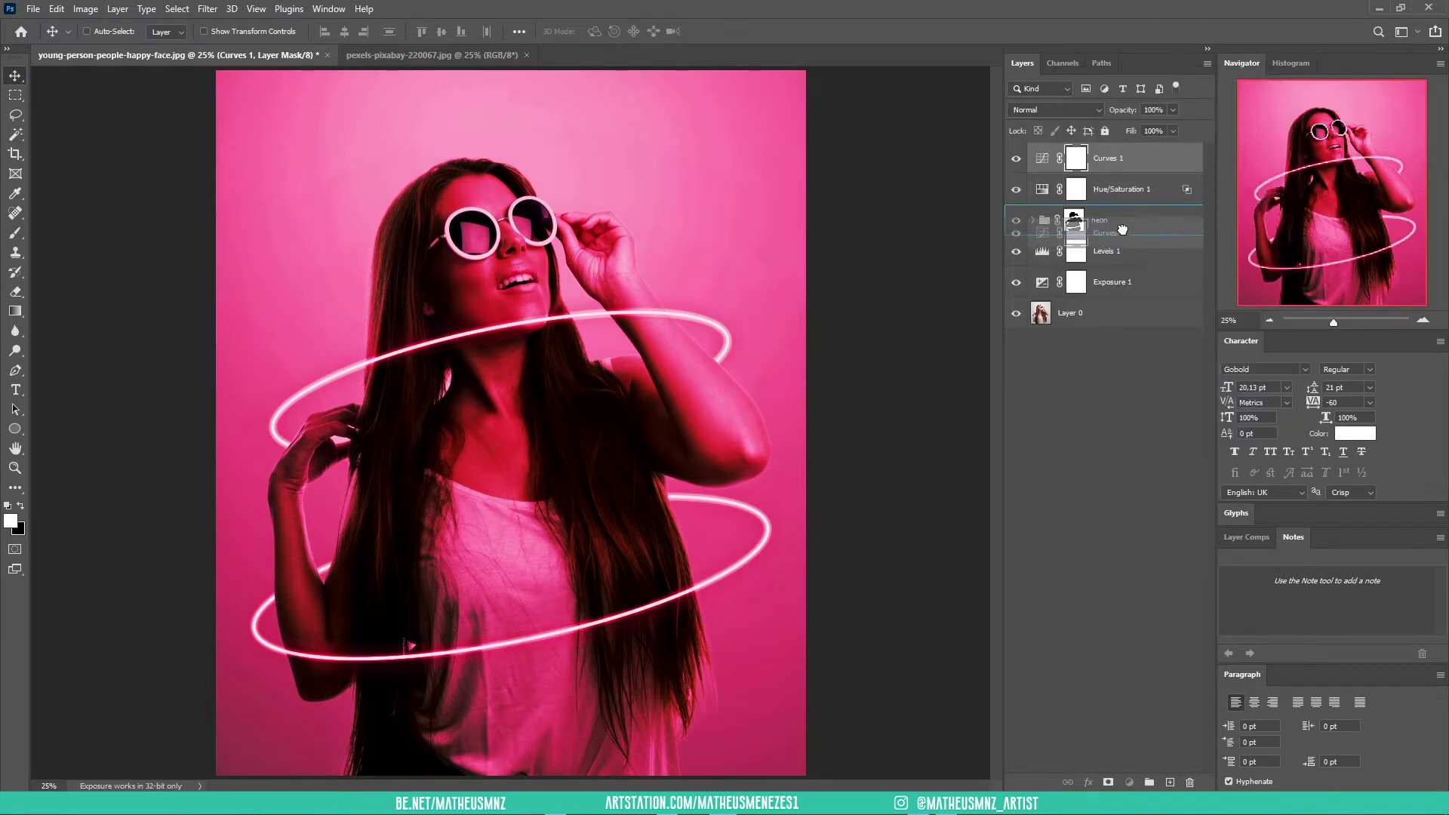
pyautogui.moveTo(1125, 206); pyautogui.dragTo(1132, 165)
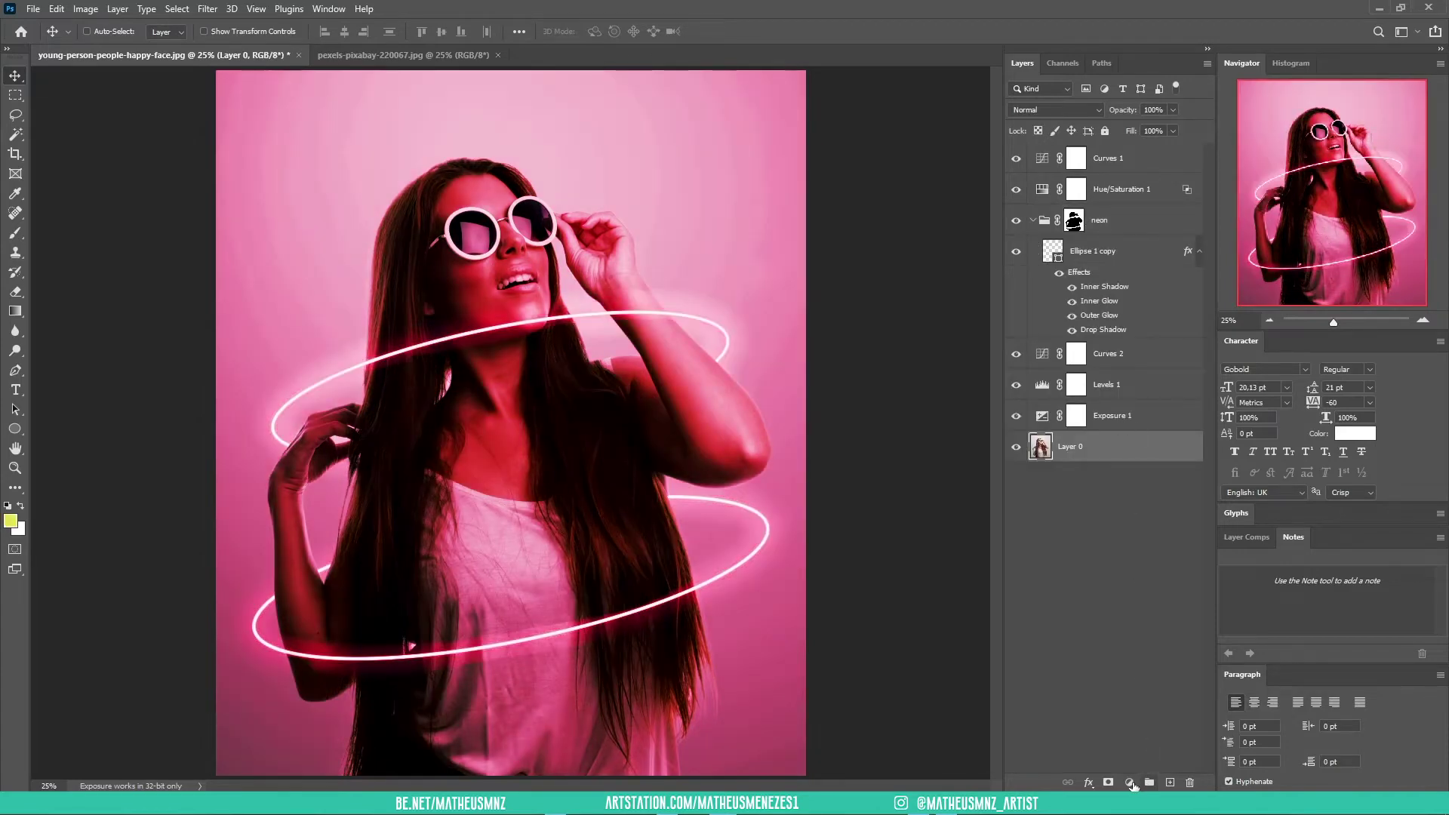
pyautogui.click(1129, 783)
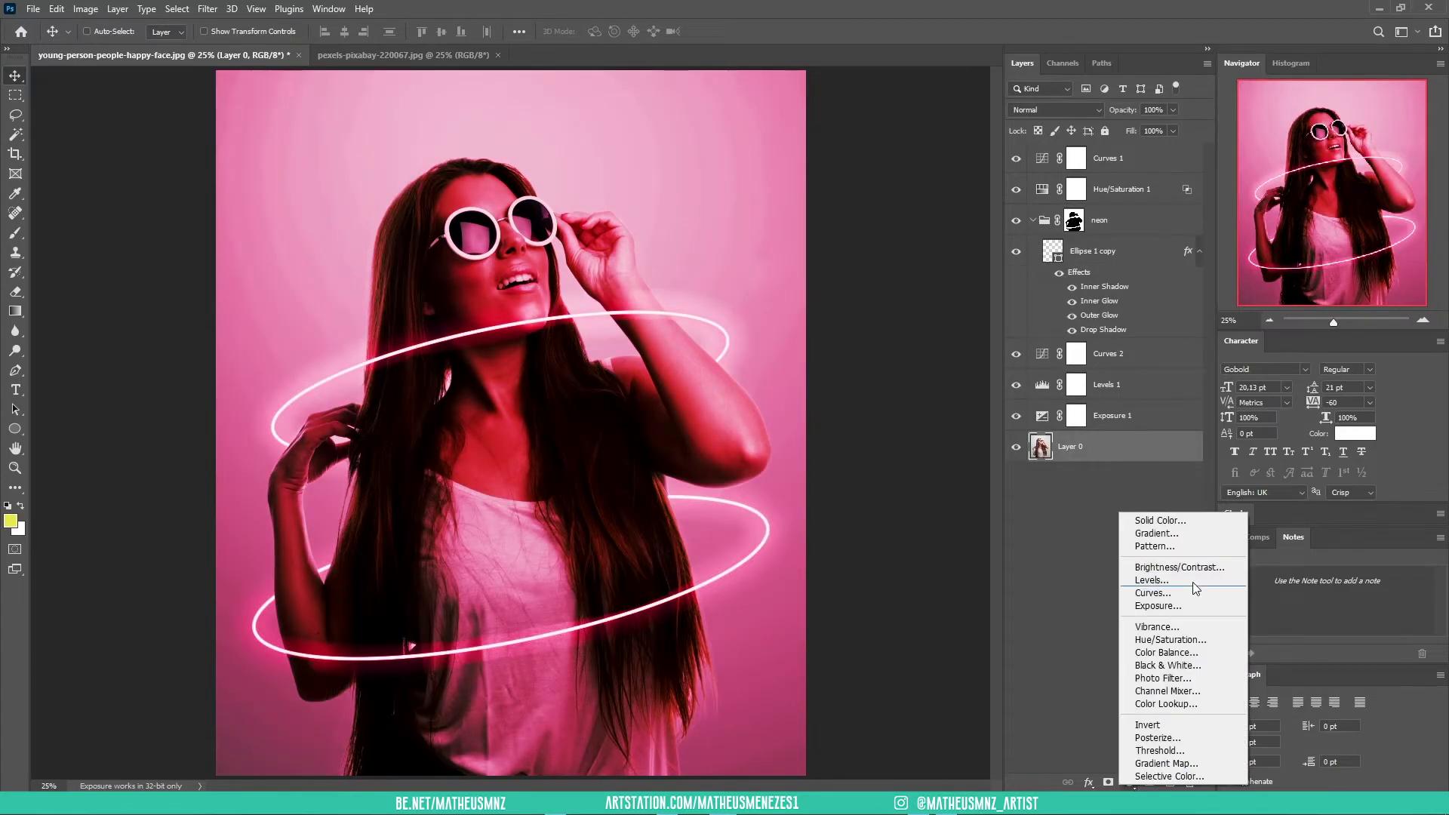
pyautogui.click(1139, 385)
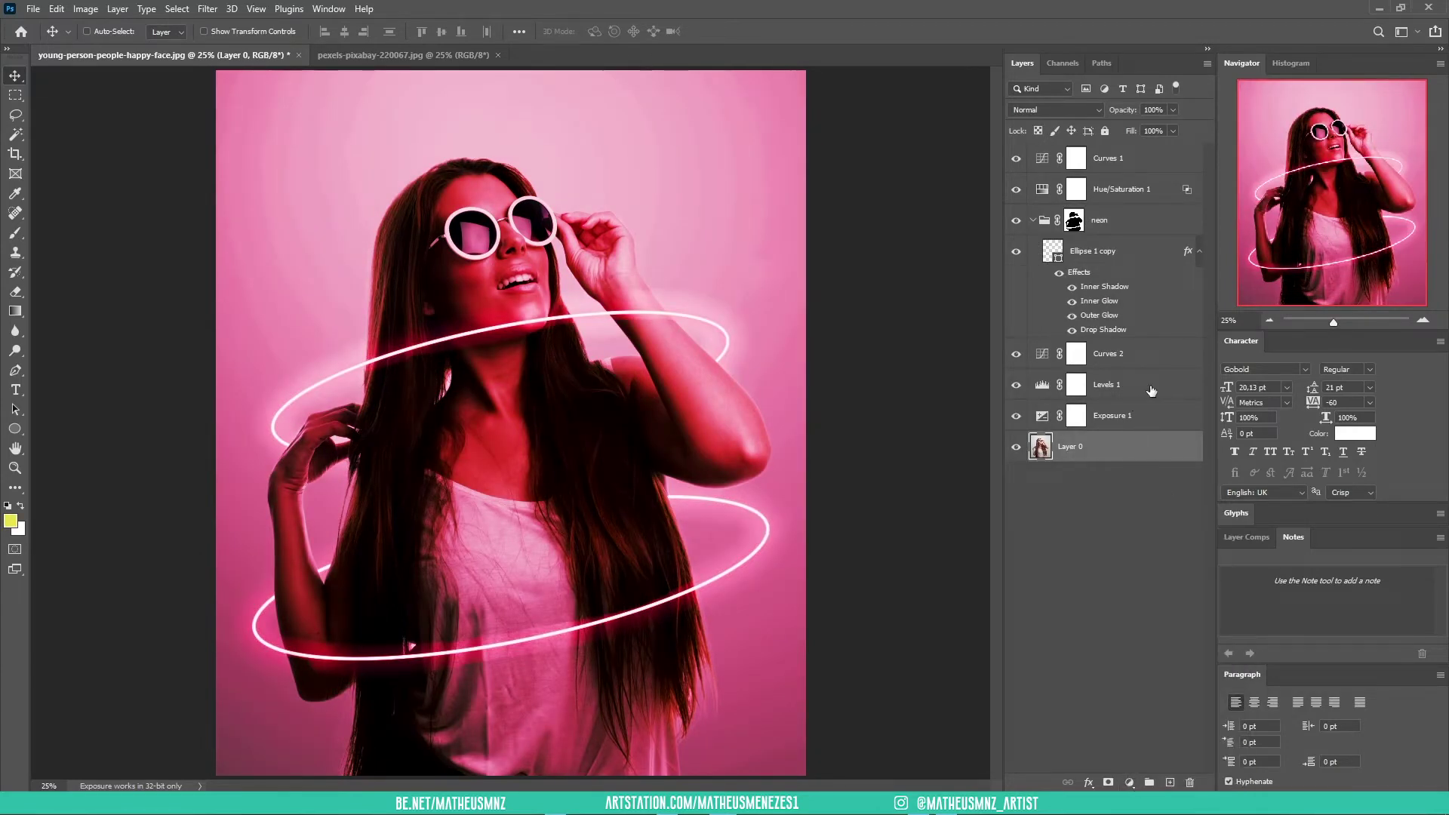
# Step: Darken the midtones with the Levels 1 midtone slider
pyautogui.click(1158, 387)
pyautogui.doubleClick(1042, 384)
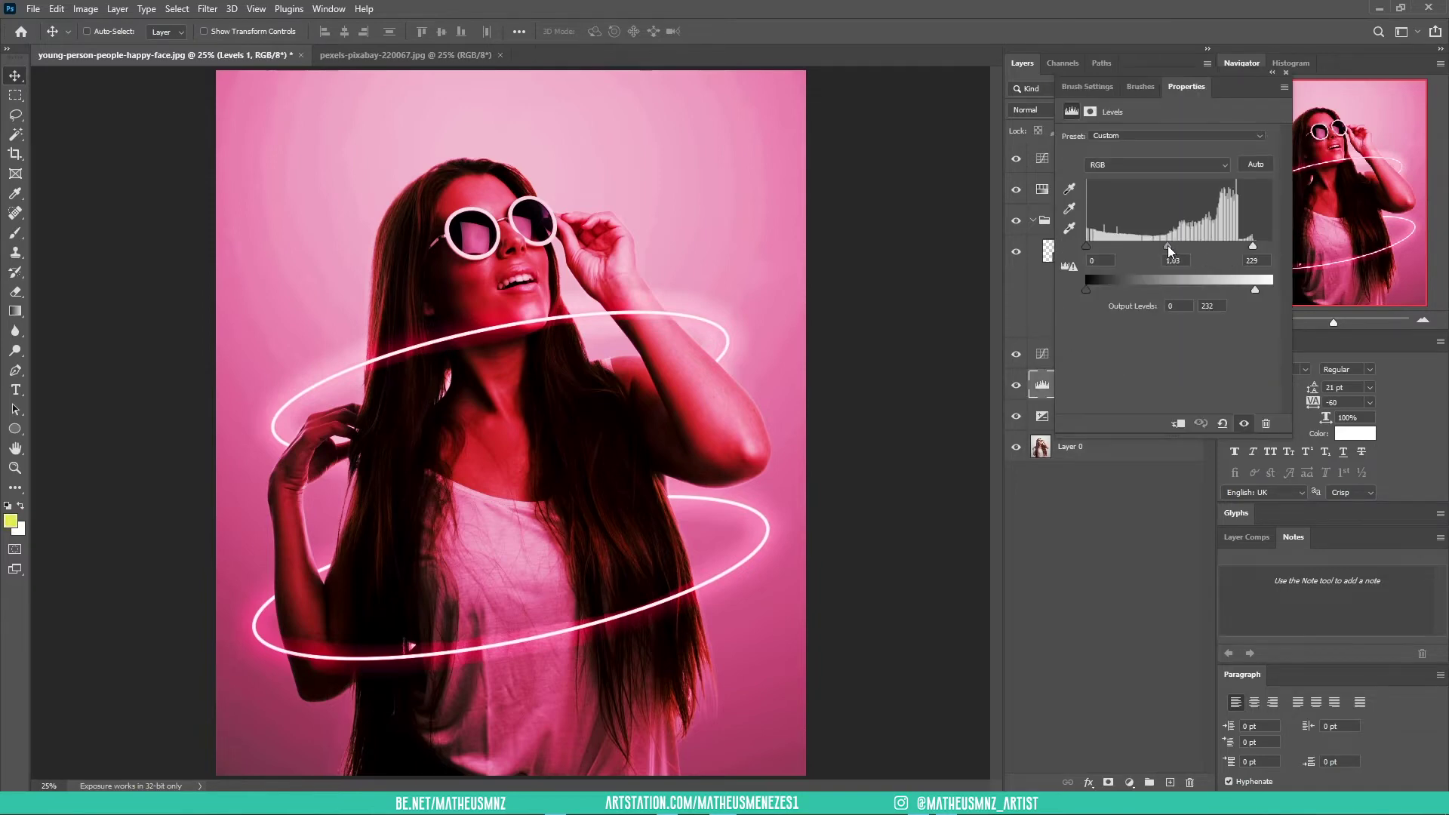
pyautogui.moveTo(1174, 246); pyautogui.dragTo(1246, 247)
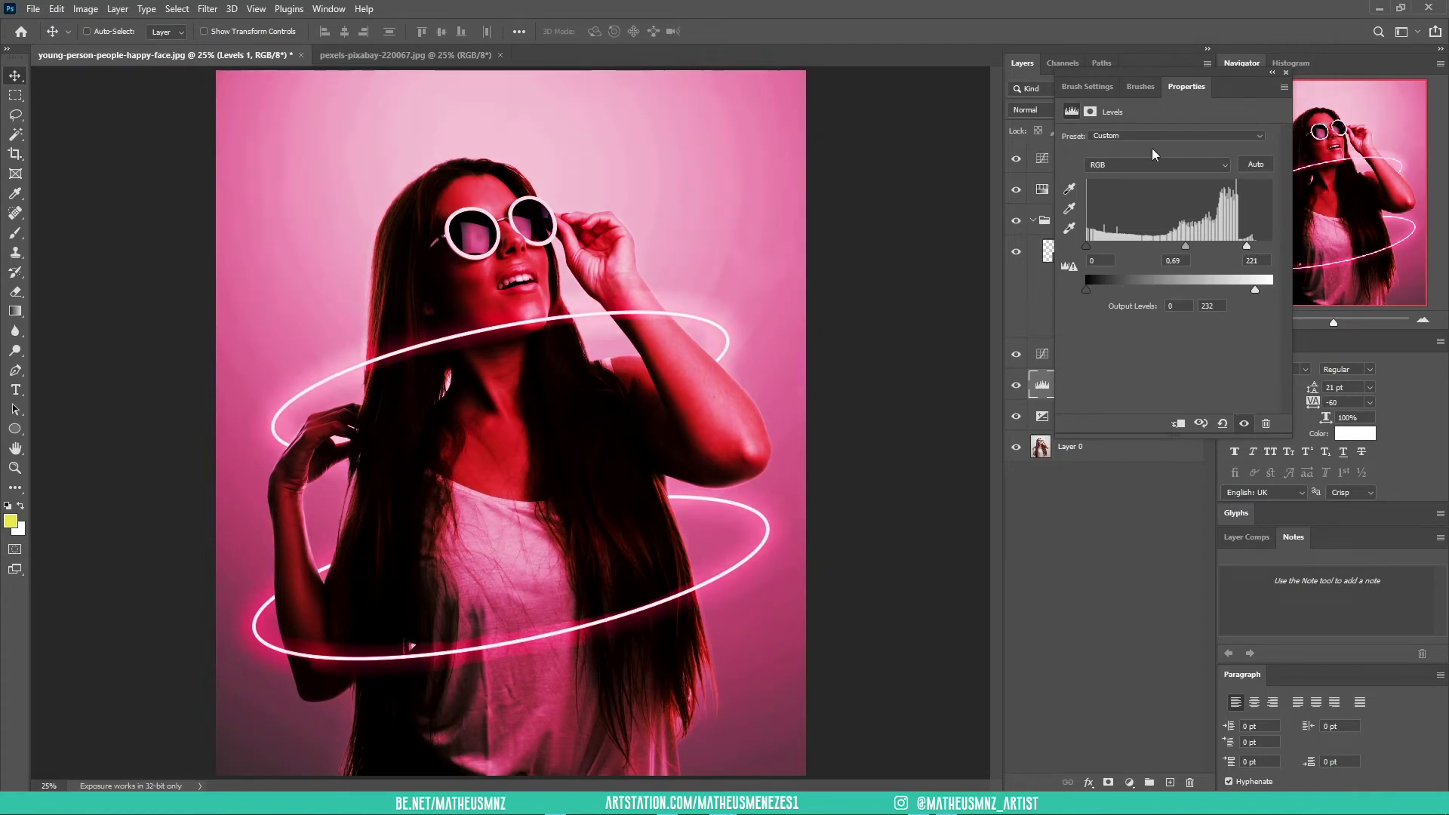
pyautogui.click(1286, 71)
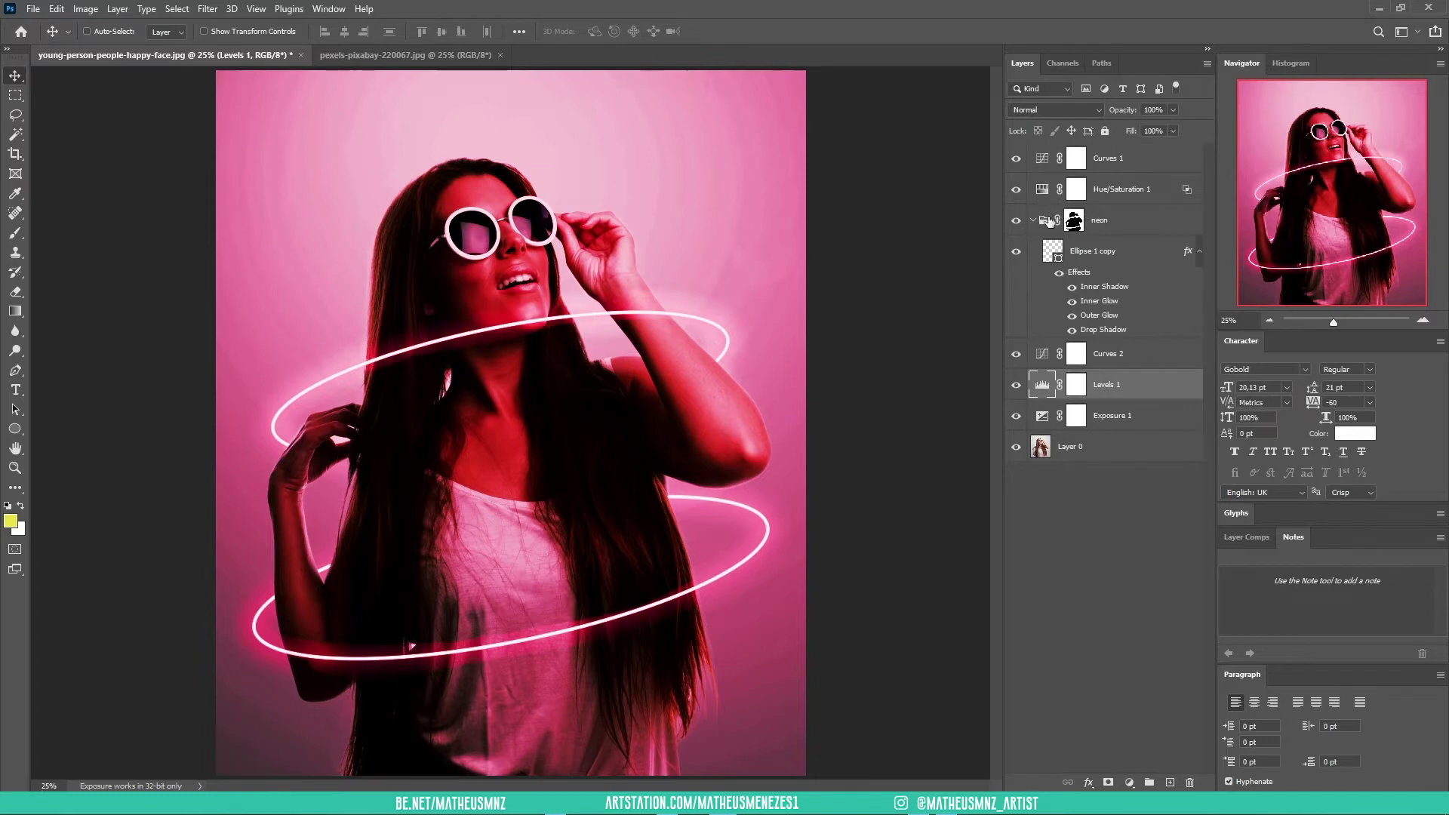
# Step: Hide and delete the Curves 2 layer
pyautogui.click(1016, 355)
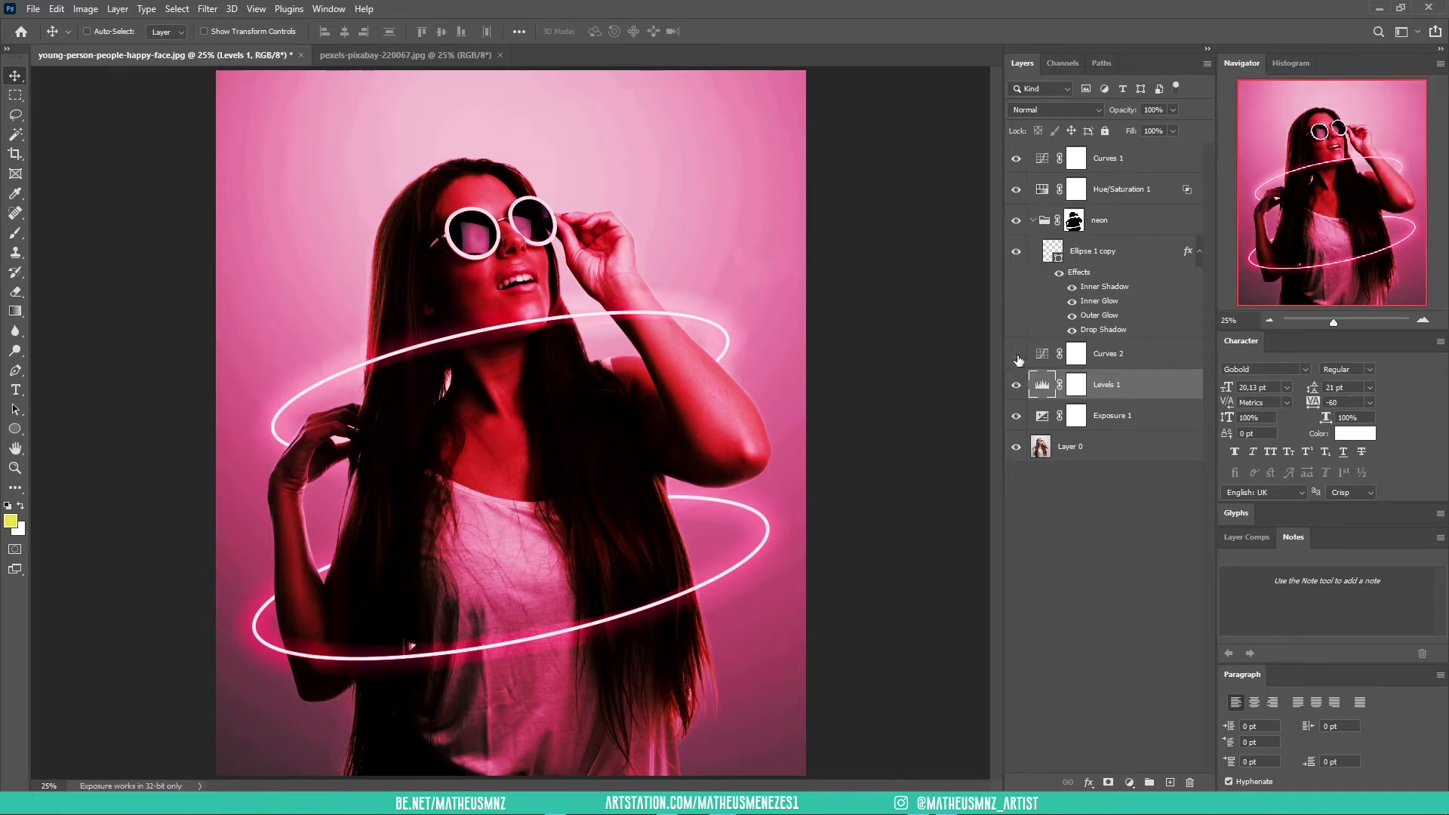
pyautogui.click(1150, 364)
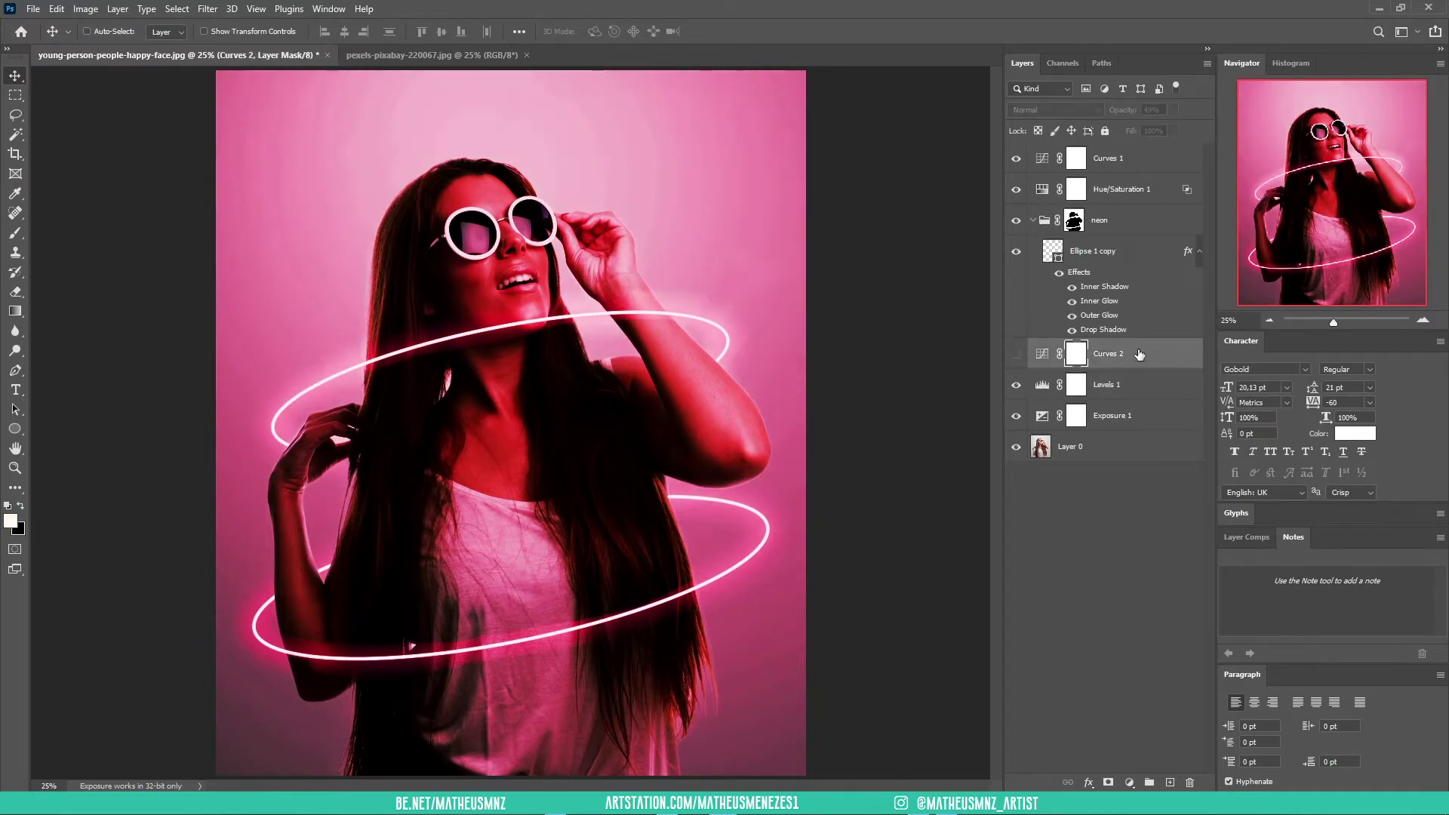
pyautogui.press('Delete')
pyautogui.press('Delete')
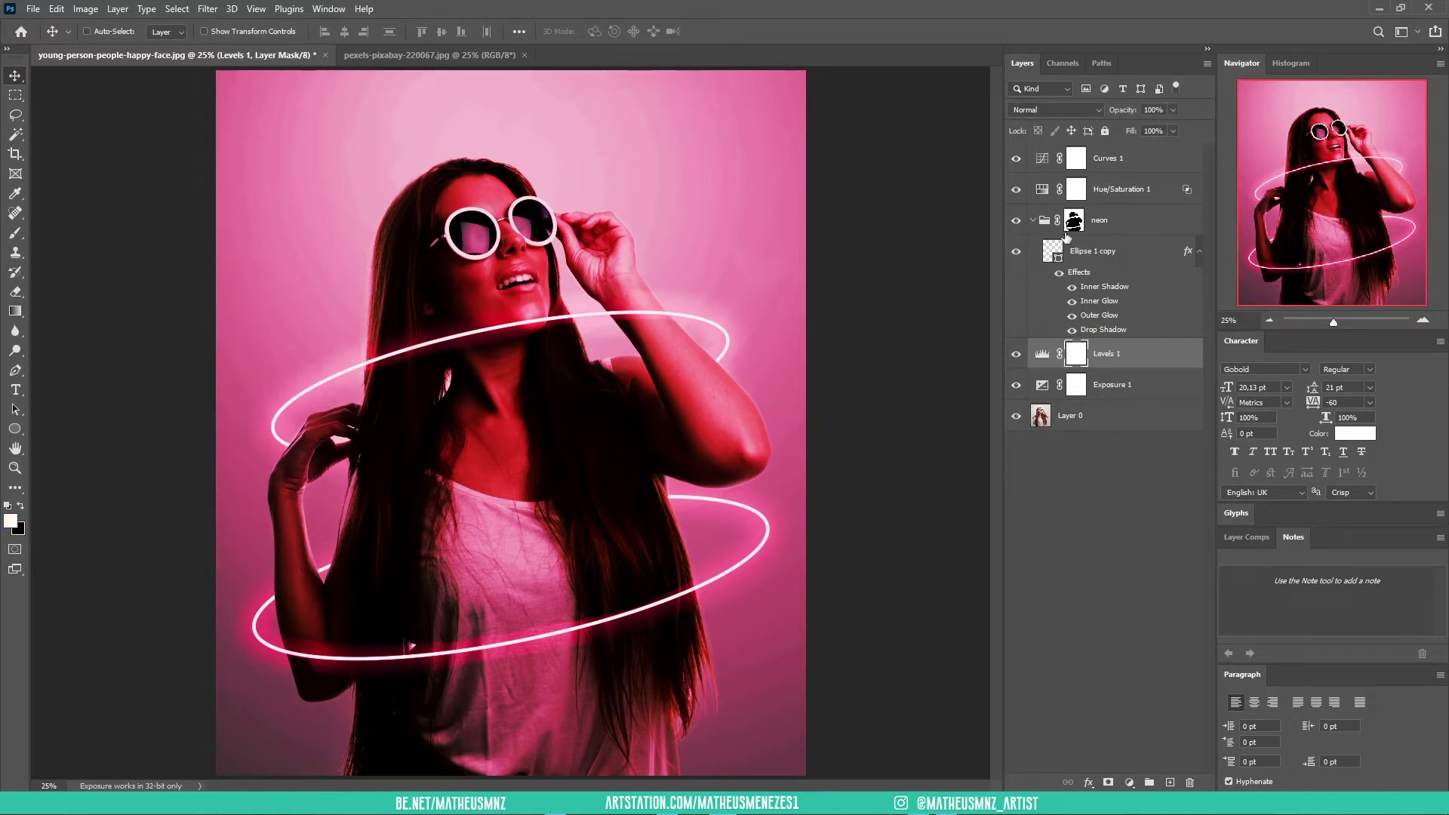
# Step: Raise the Levels 1 Output Levels black point to 19 for faded blacks
pyautogui.doubleClick(1040, 356)
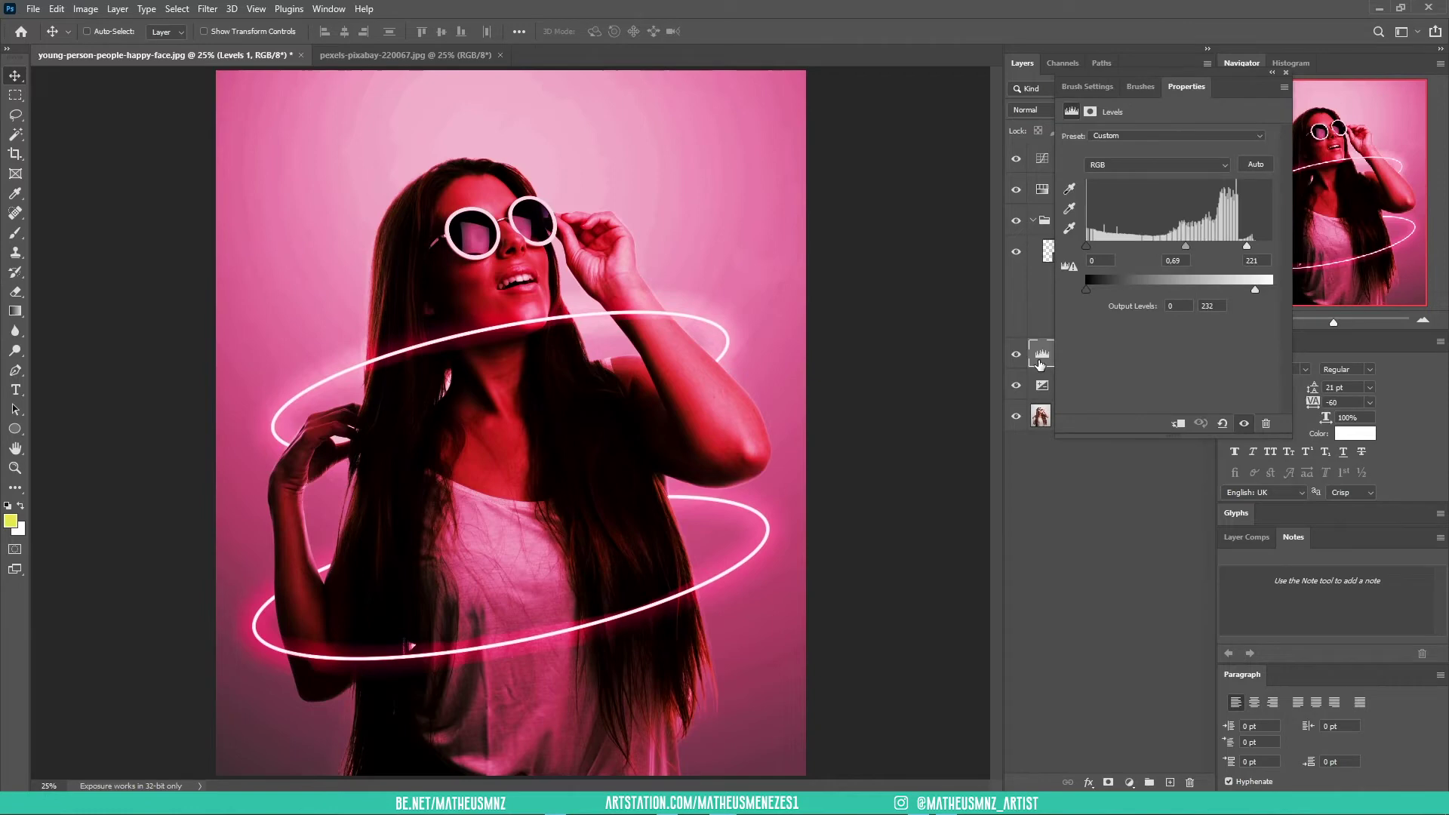
pyautogui.moveTo(1184, 247); pyautogui.dragTo(1180, 246)
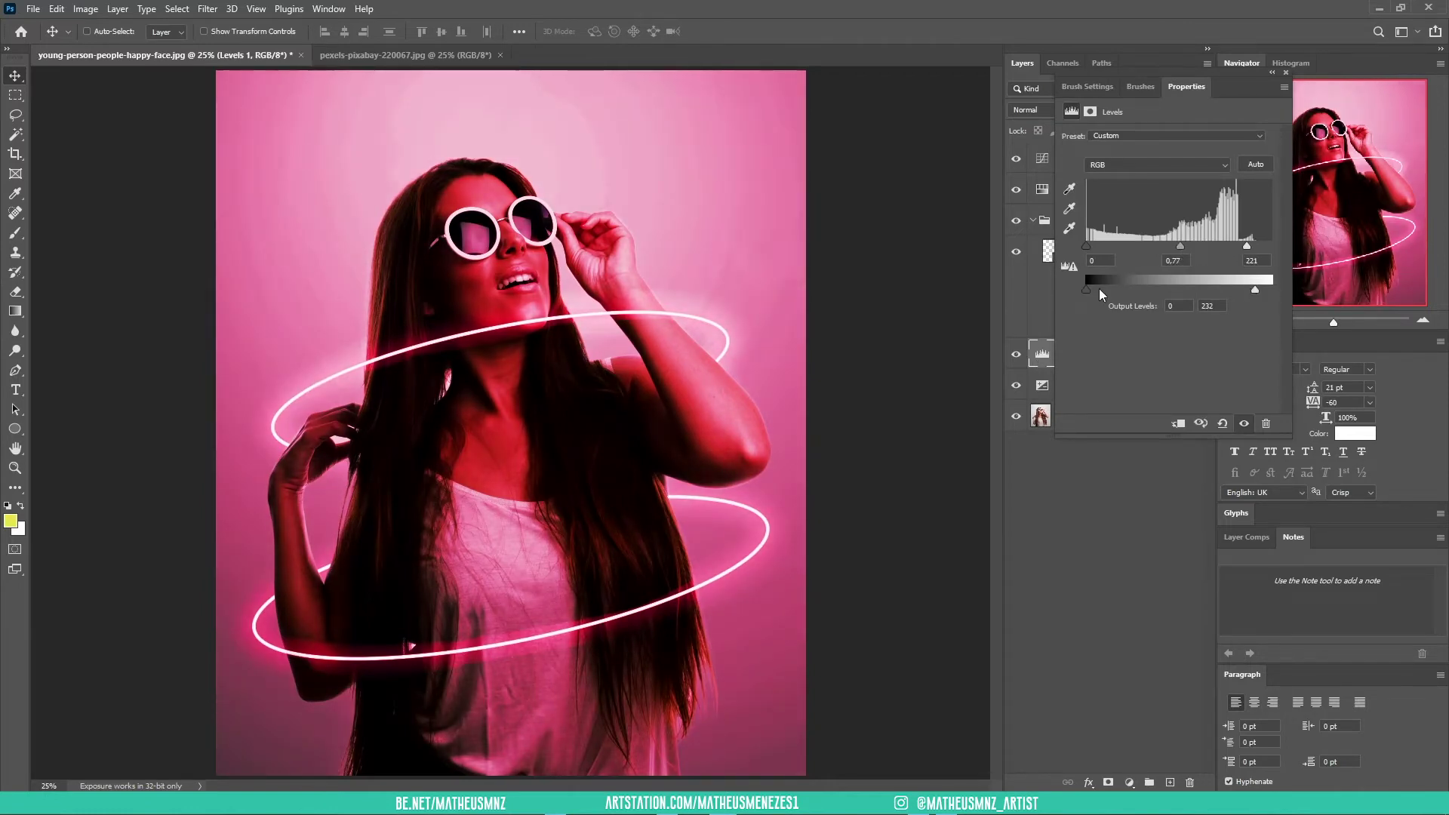
pyautogui.moveTo(1087, 290); pyautogui.dragTo(1106, 290)
pyautogui.moveTo(1097, 287); pyautogui.dragTo(1099, 289)
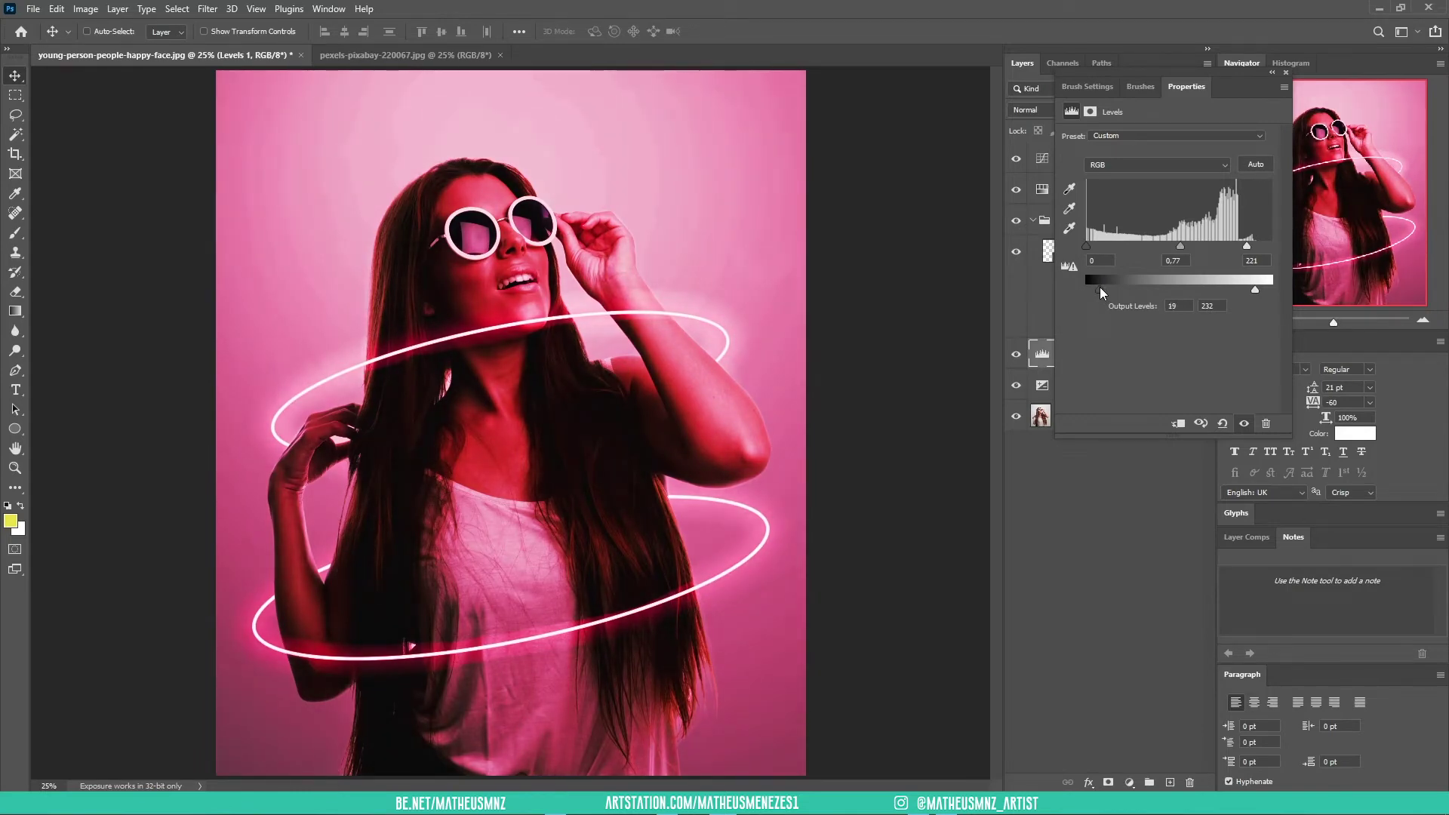
pyautogui.click(1286, 73)
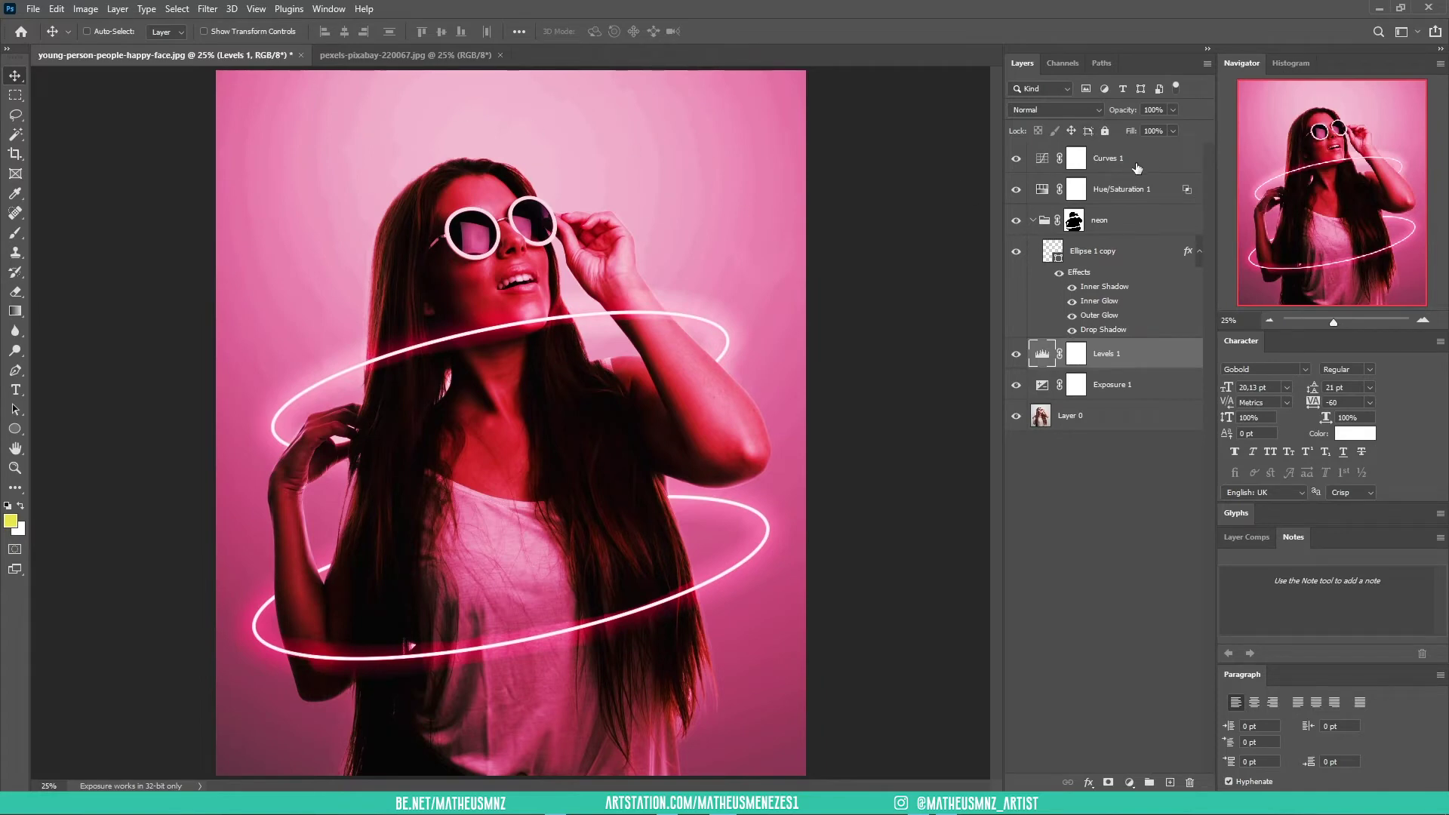
pyautogui.click(1137, 167)
pyautogui.click(1032, 221)
pyautogui.click(1130, 783)
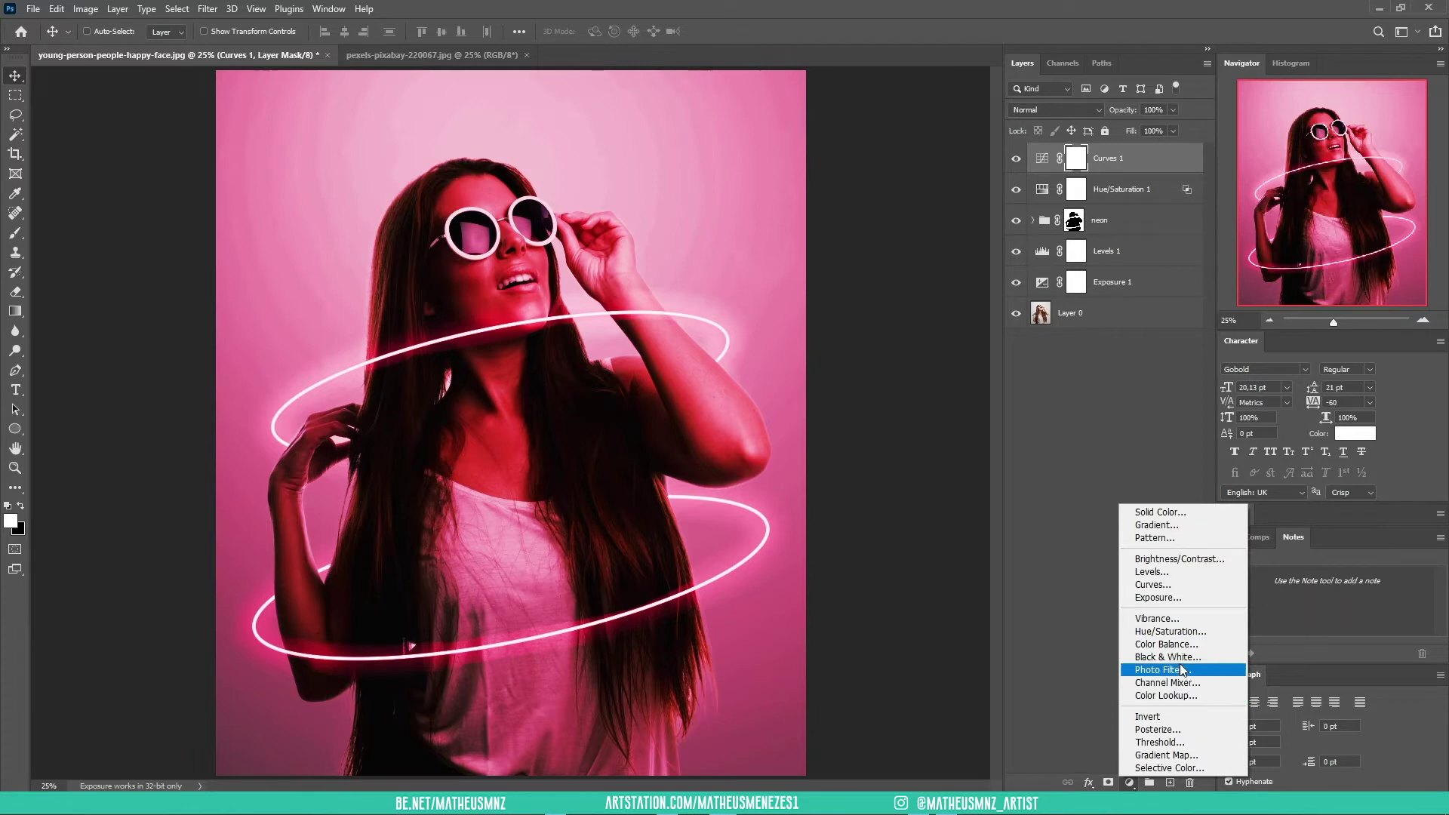
# Step: Add a Color Balance layer with Midtones about +20, -26, +23
pyautogui.click(1166, 644)
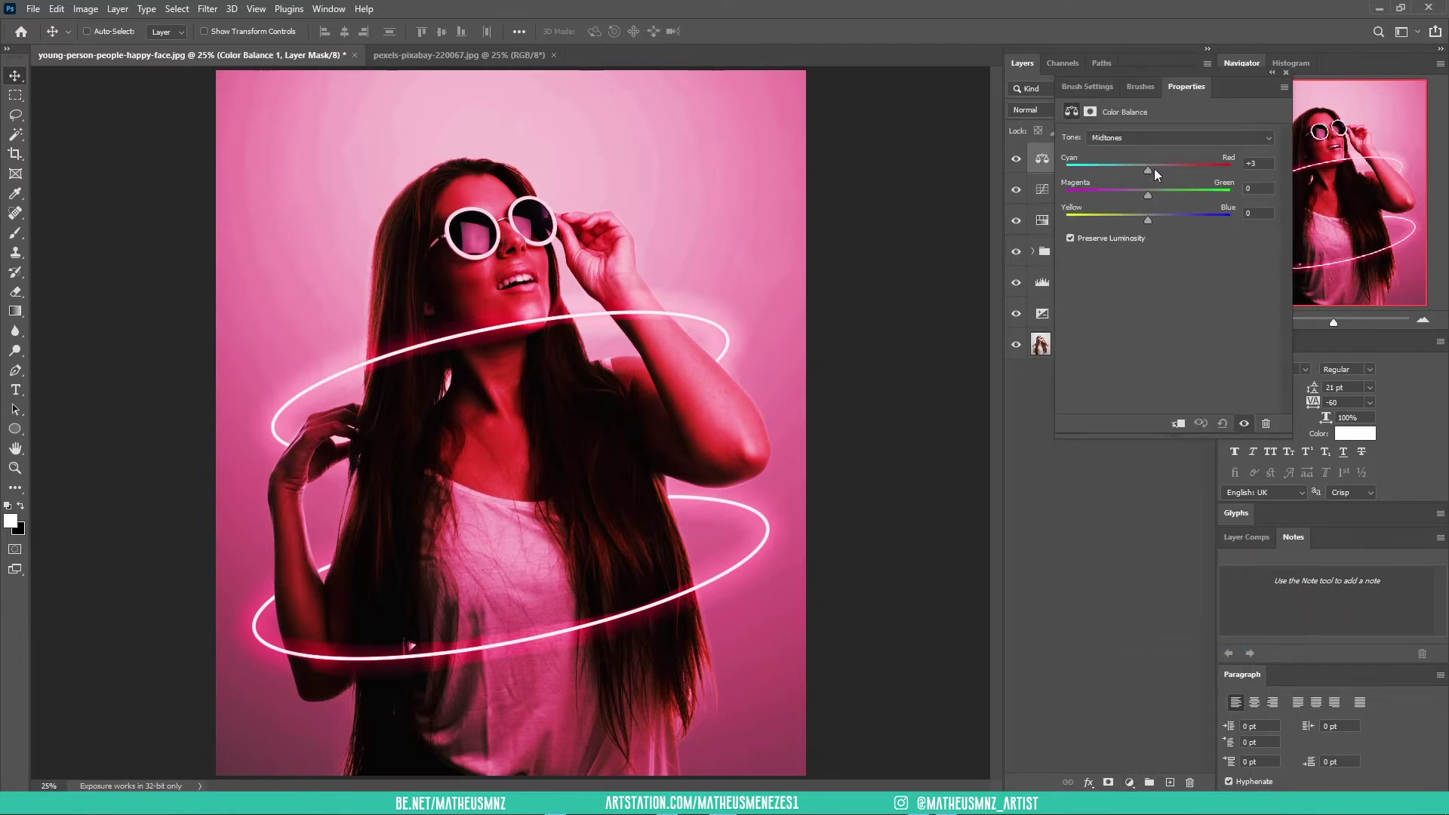
pyautogui.moveTo(1166, 172); pyautogui.dragTo(1159, 170)
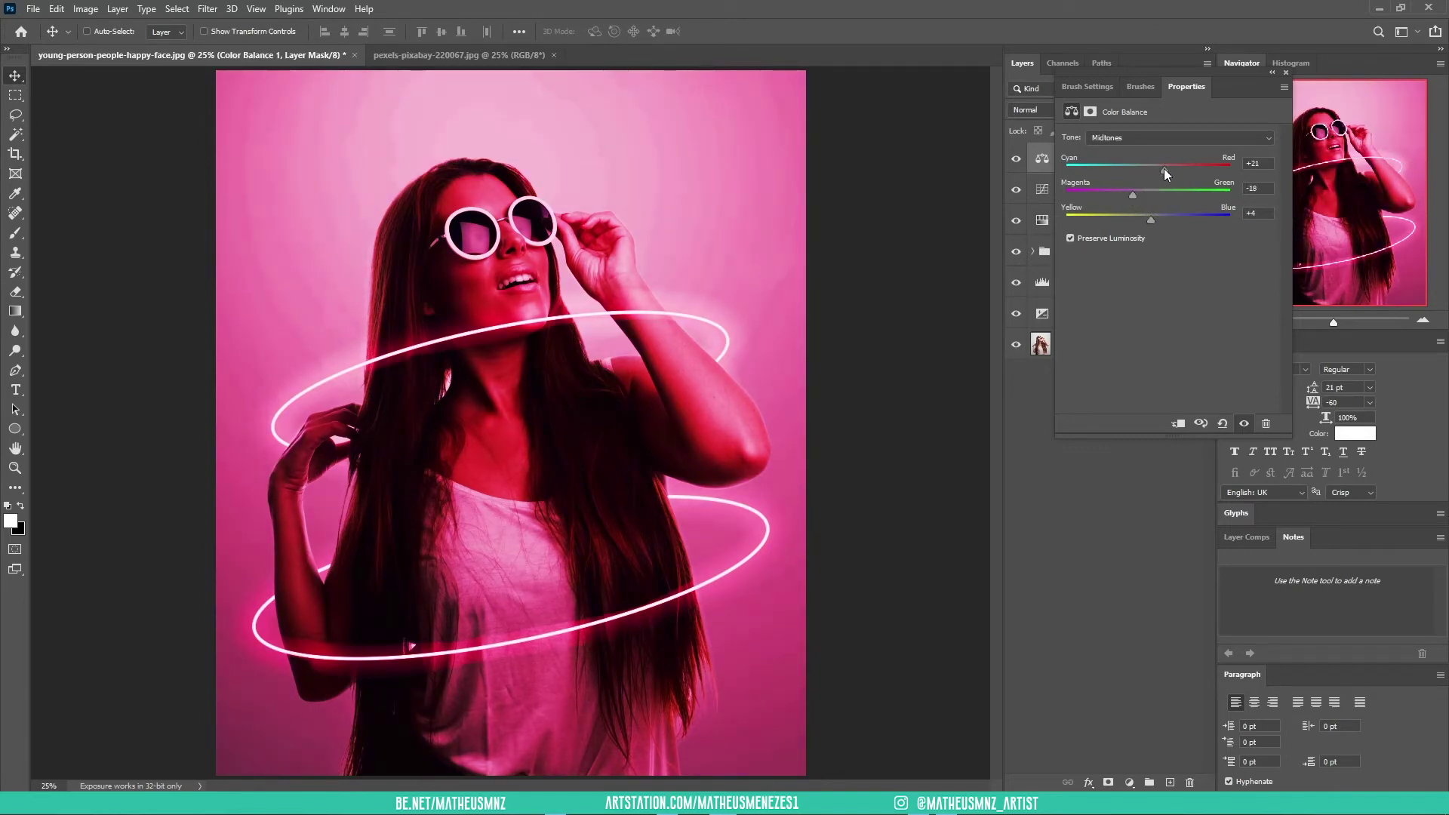
pyautogui.moveTo(1132, 196); pyautogui.dragTo(1125, 196)
pyautogui.click(1283, 73)
pyautogui.click(1152, 190)
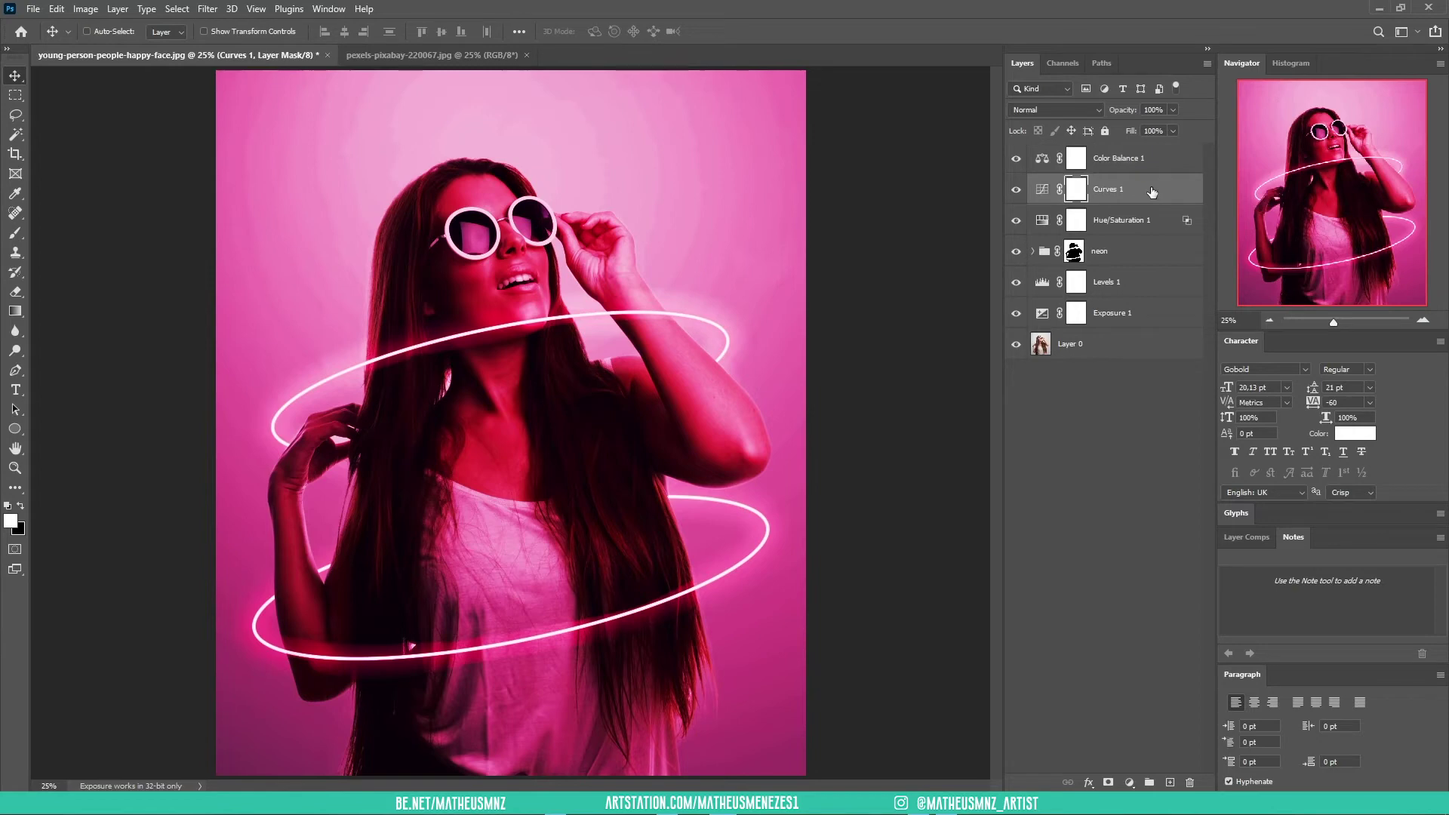
# Step: Drag the bokeh photo from the pexels tab into the portrait as the top layer
pyautogui.press('ctrl')
pyautogui.hotkey('ctrl', '-')
pyautogui.hotkey('ctrl', '0')
pyautogui.click(427, 56)
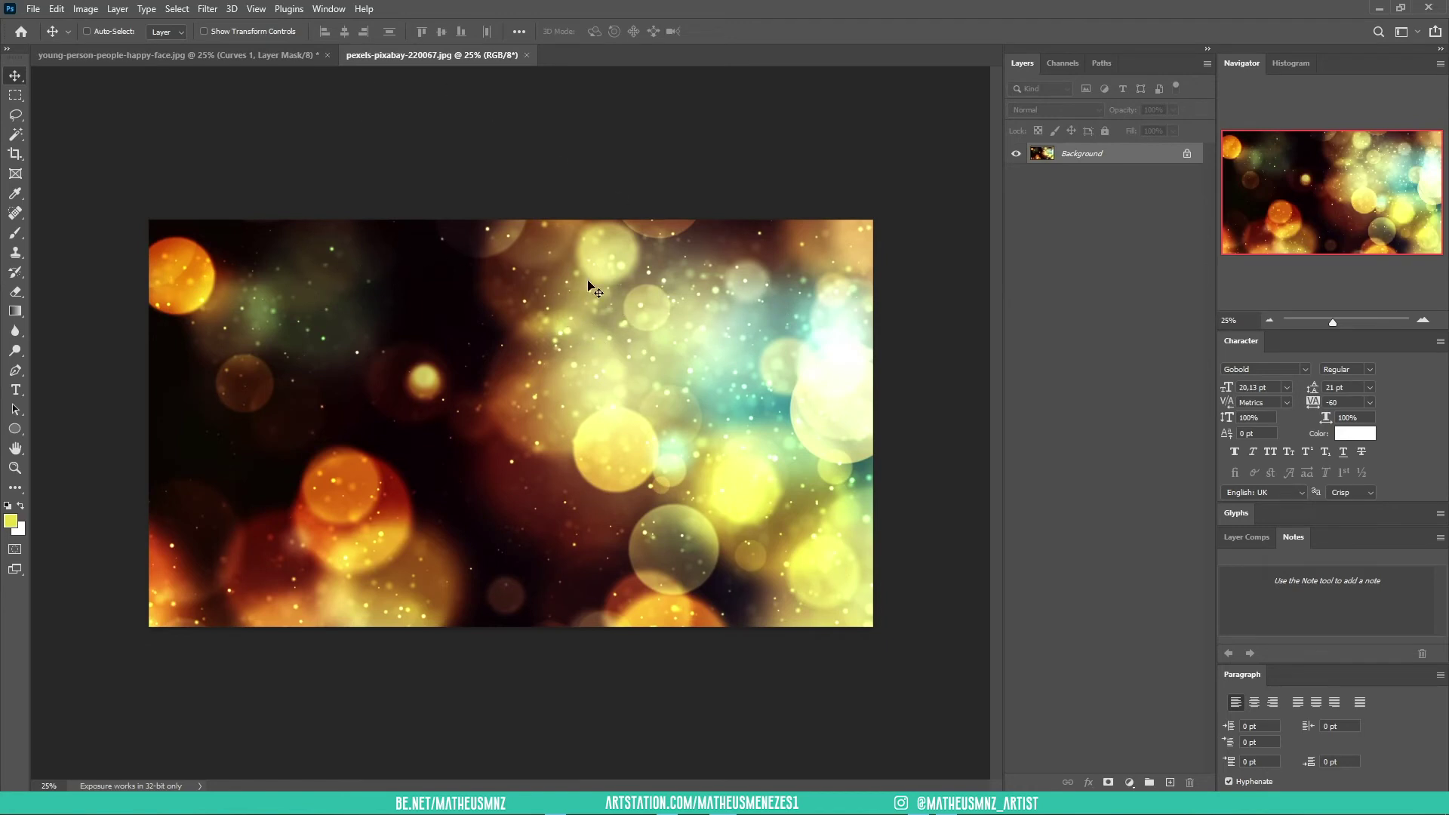
pyautogui.moveTo(596, 287); pyautogui.dragTo(238, 73)
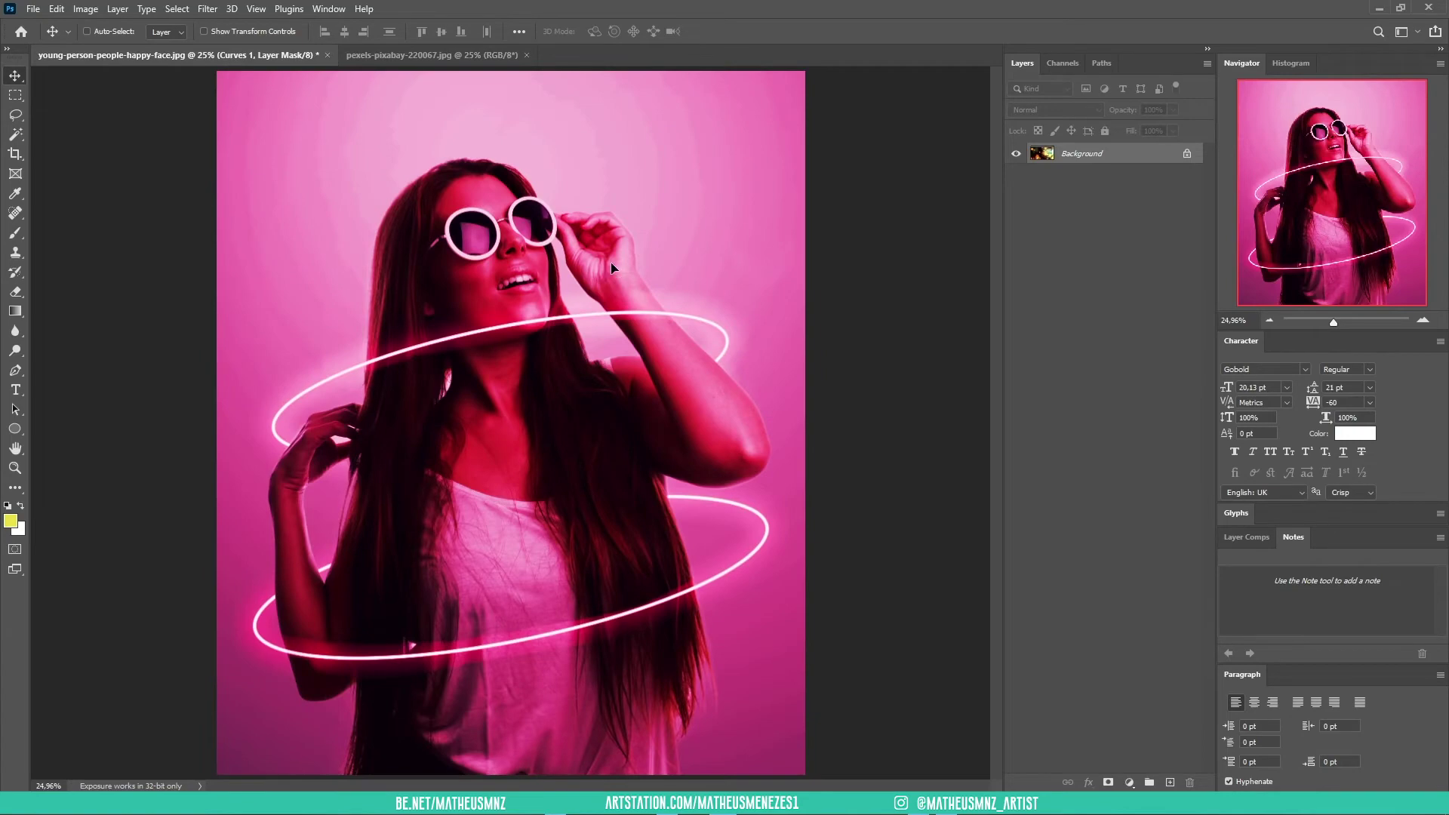
pyautogui.moveTo(239, 73); pyautogui.dragTo(624, 270)
pyautogui.moveTo(1126, 192); pyautogui.dragTo(1138, 154)
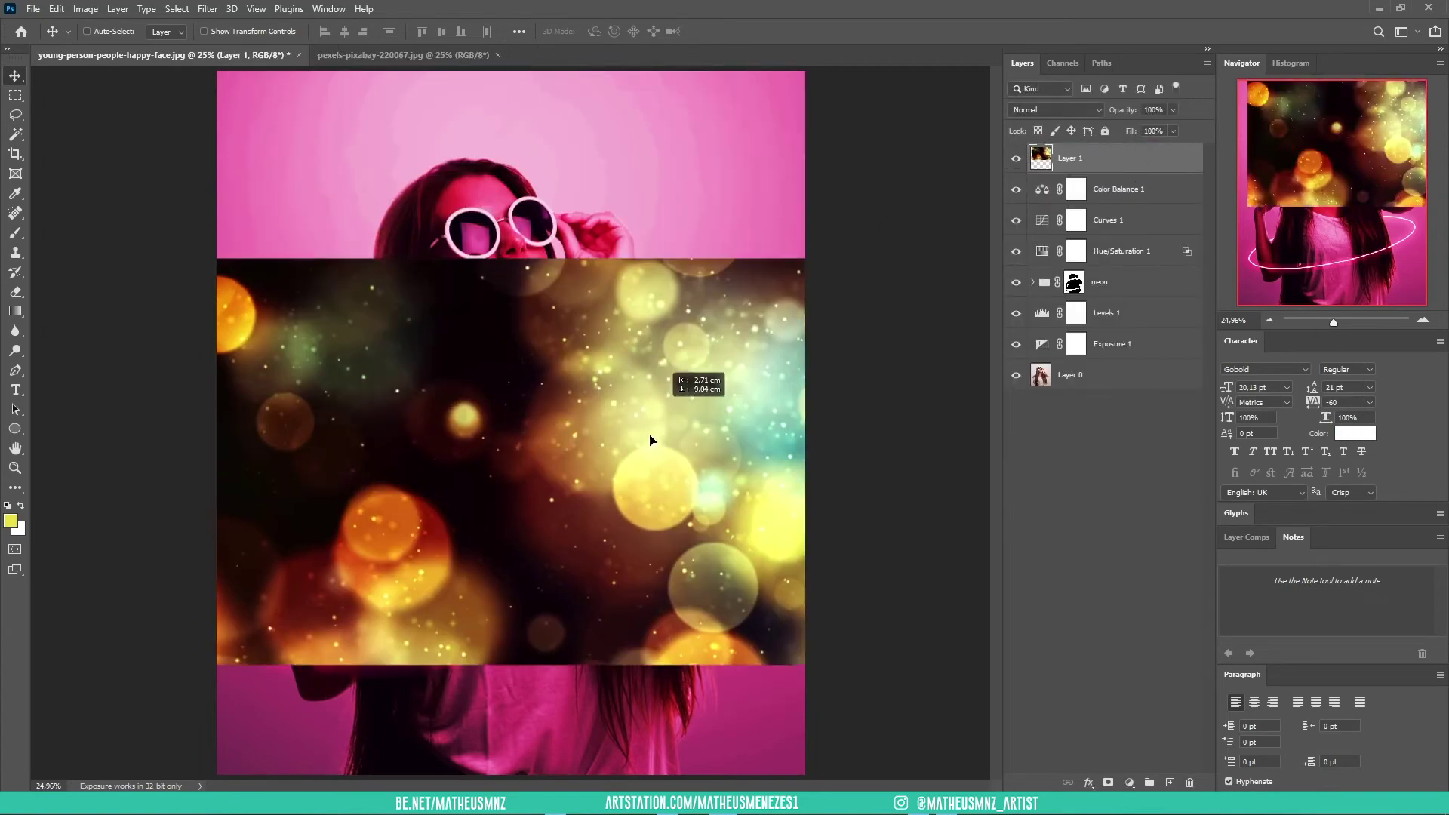
pyautogui.moveTo(721, 136); pyautogui.dragTo(652, 370)
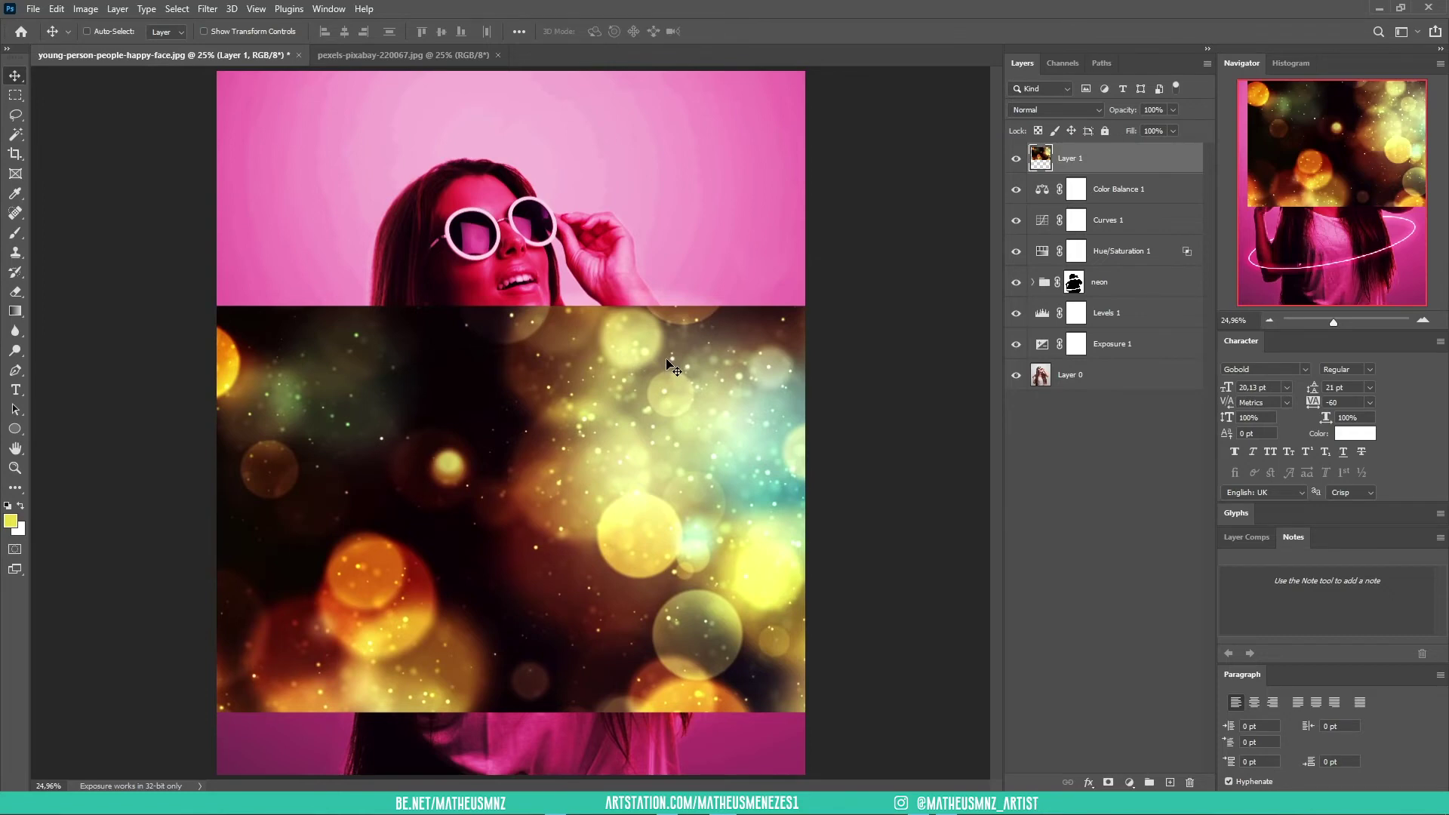
# Step: Rotate the bokeh layer 90° clockwise and scale it to cover the canvas
pyautogui.hotkey('ctrl', 't')
pyautogui.rightClick(651, 427)
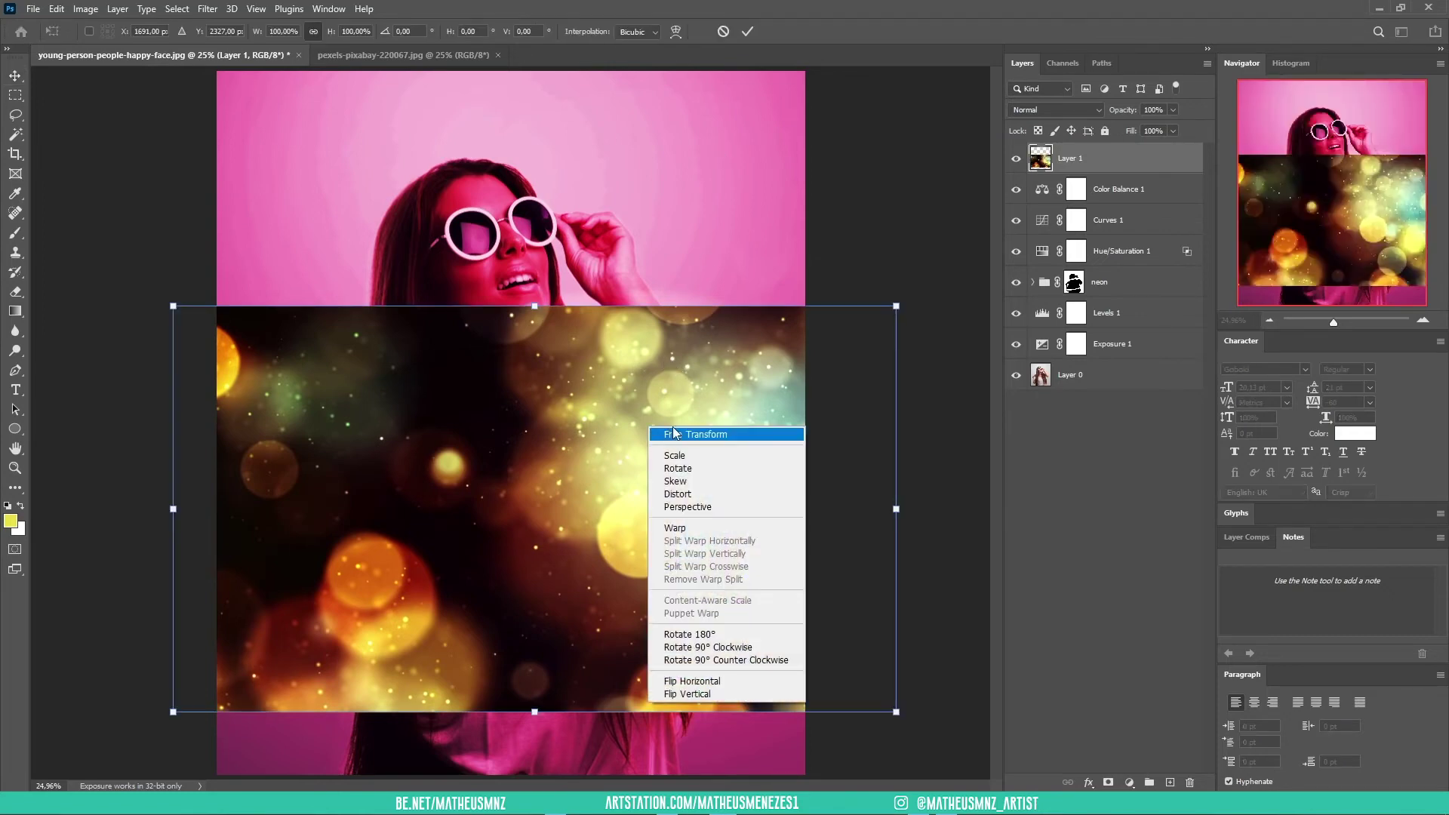
pyautogui.click(733, 647)
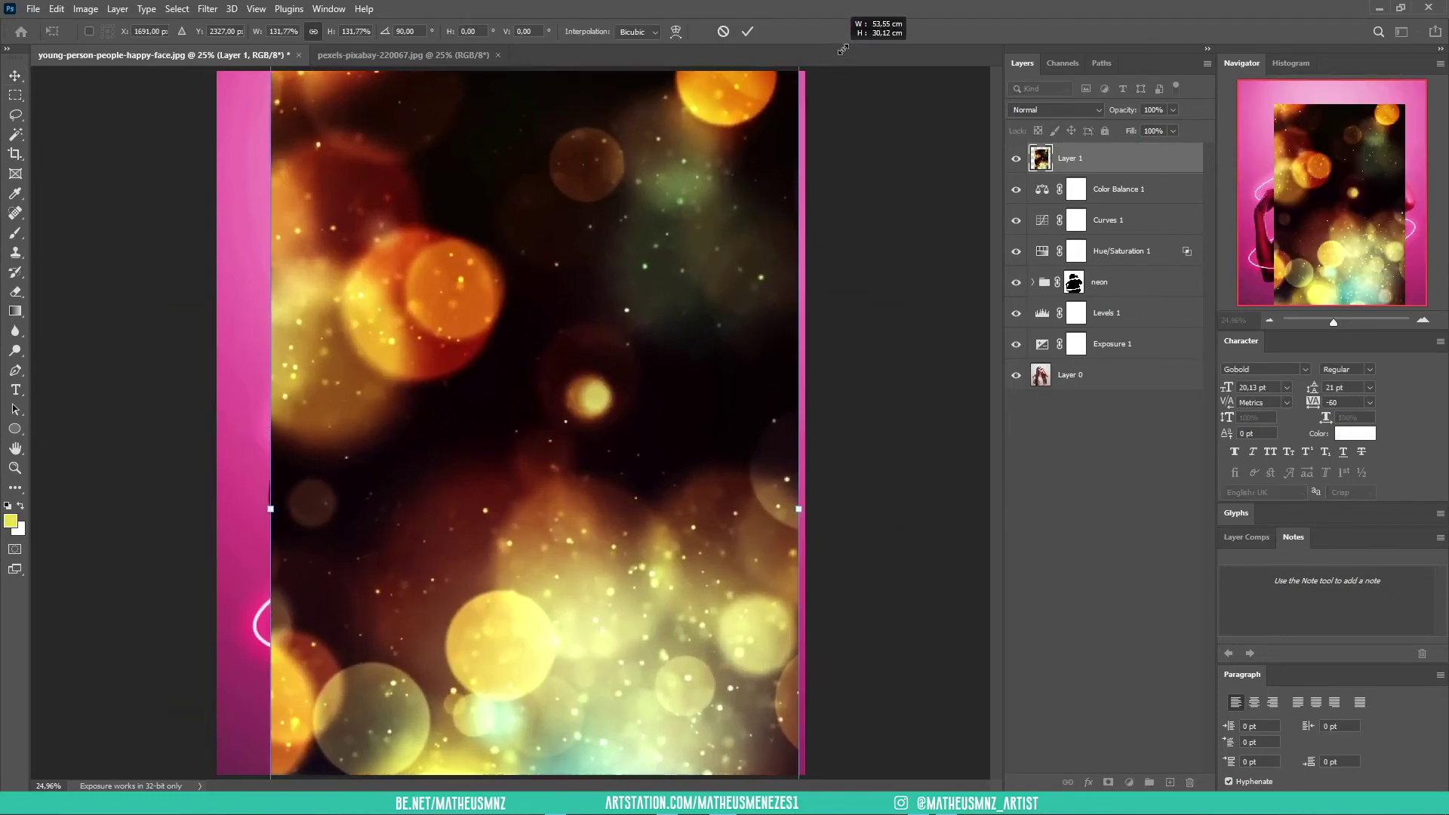
pyautogui.moveTo(738, 158); pyautogui.dragTo(819, 15)
pyautogui.moveTo(569, 375); pyautogui.dragTo(517, 381)
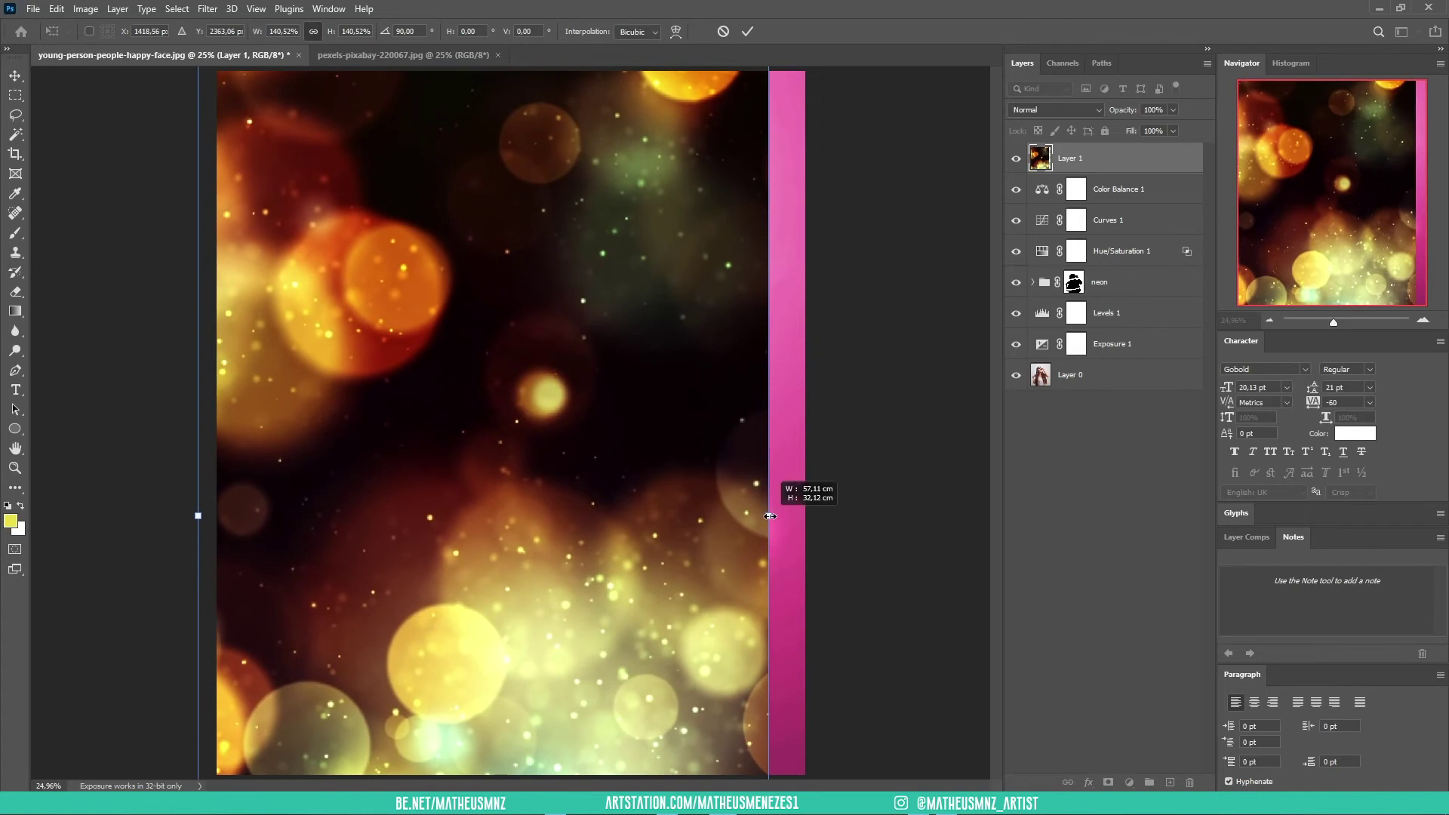
pyautogui.moveTo(767, 516); pyautogui.dragTo(805, 498)
pyautogui.press('Return')
# Step: Set the bokeh layer to Screen at 70% opacity, placed beneath Hue/Saturation 1
pyautogui.click(1062, 112)
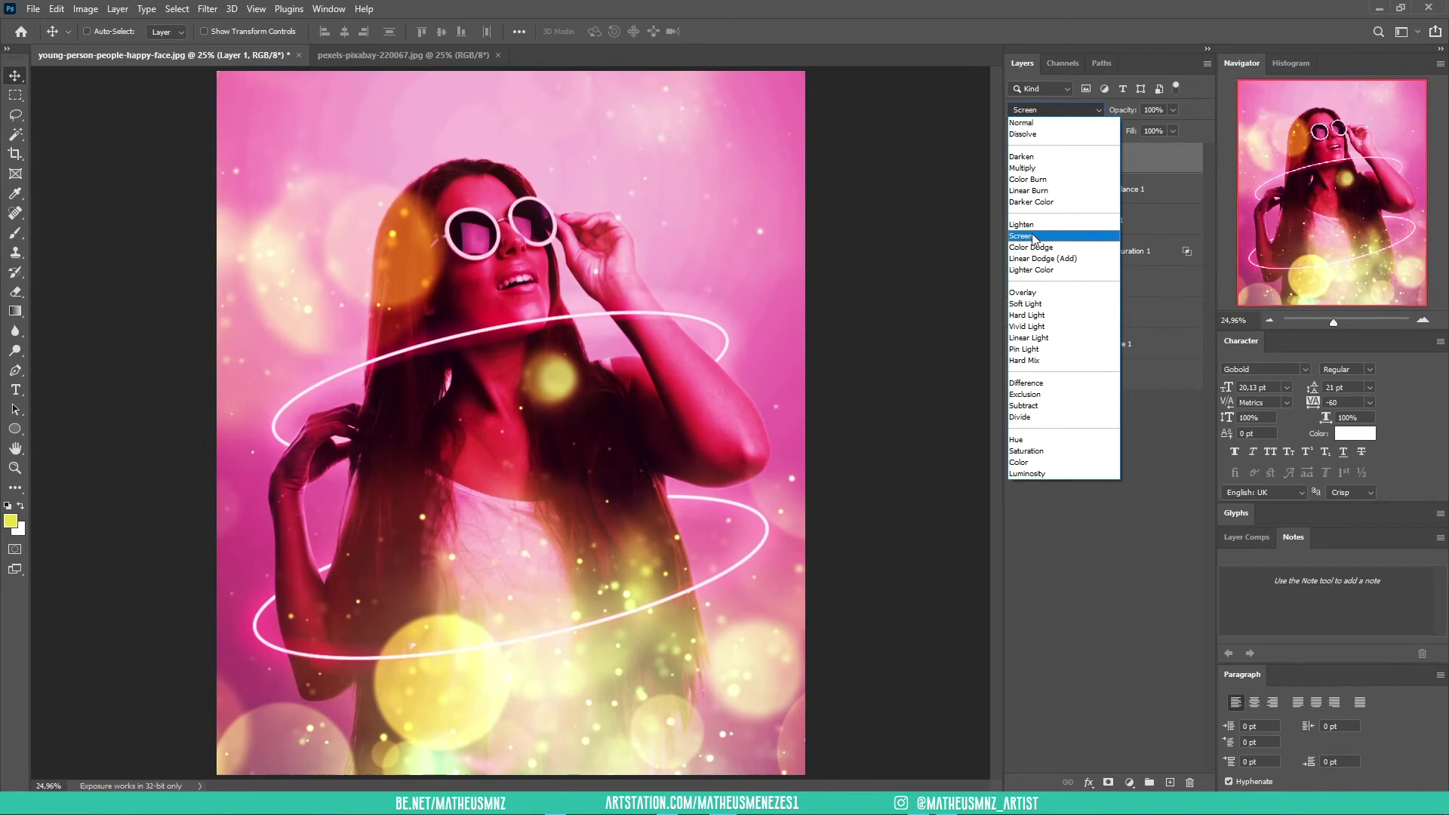
pyautogui.click(1030, 236)
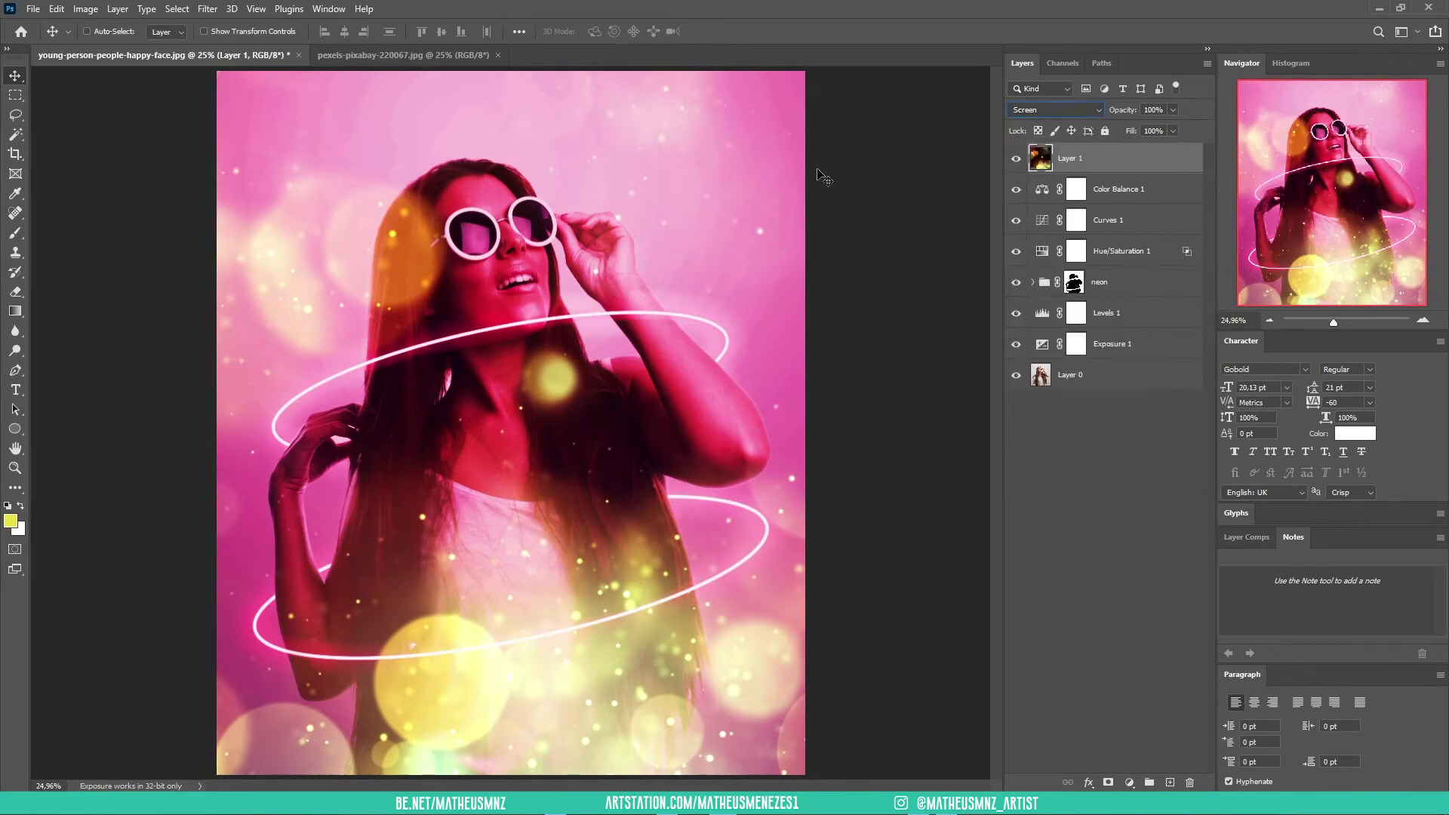
pyautogui.hotkey('ctrl', '-')
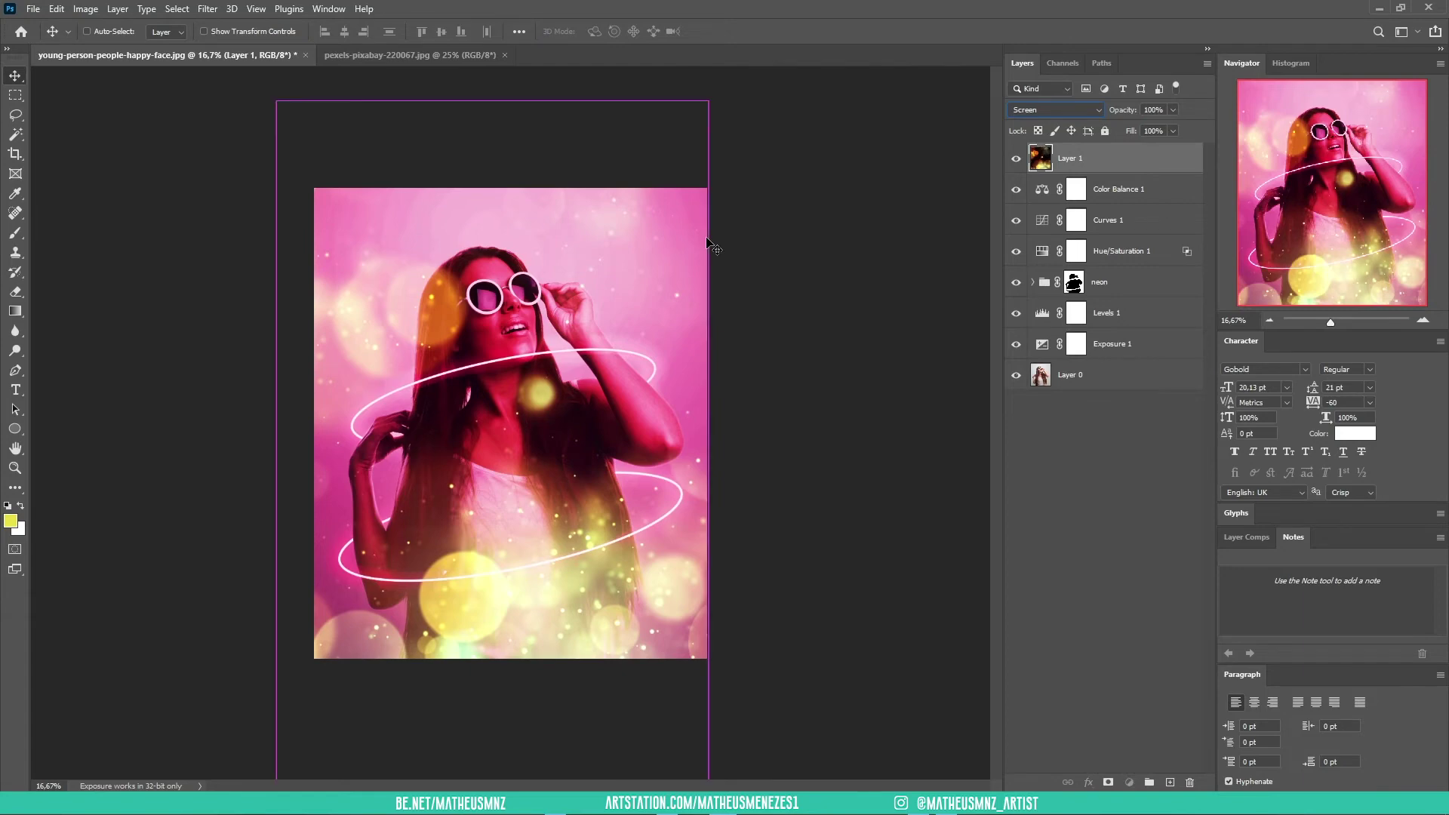
pyautogui.hotkey('ctrl', '0')
pyautogui.moveTo(1106, 176); pyautogui.dragTo(1137, 260)
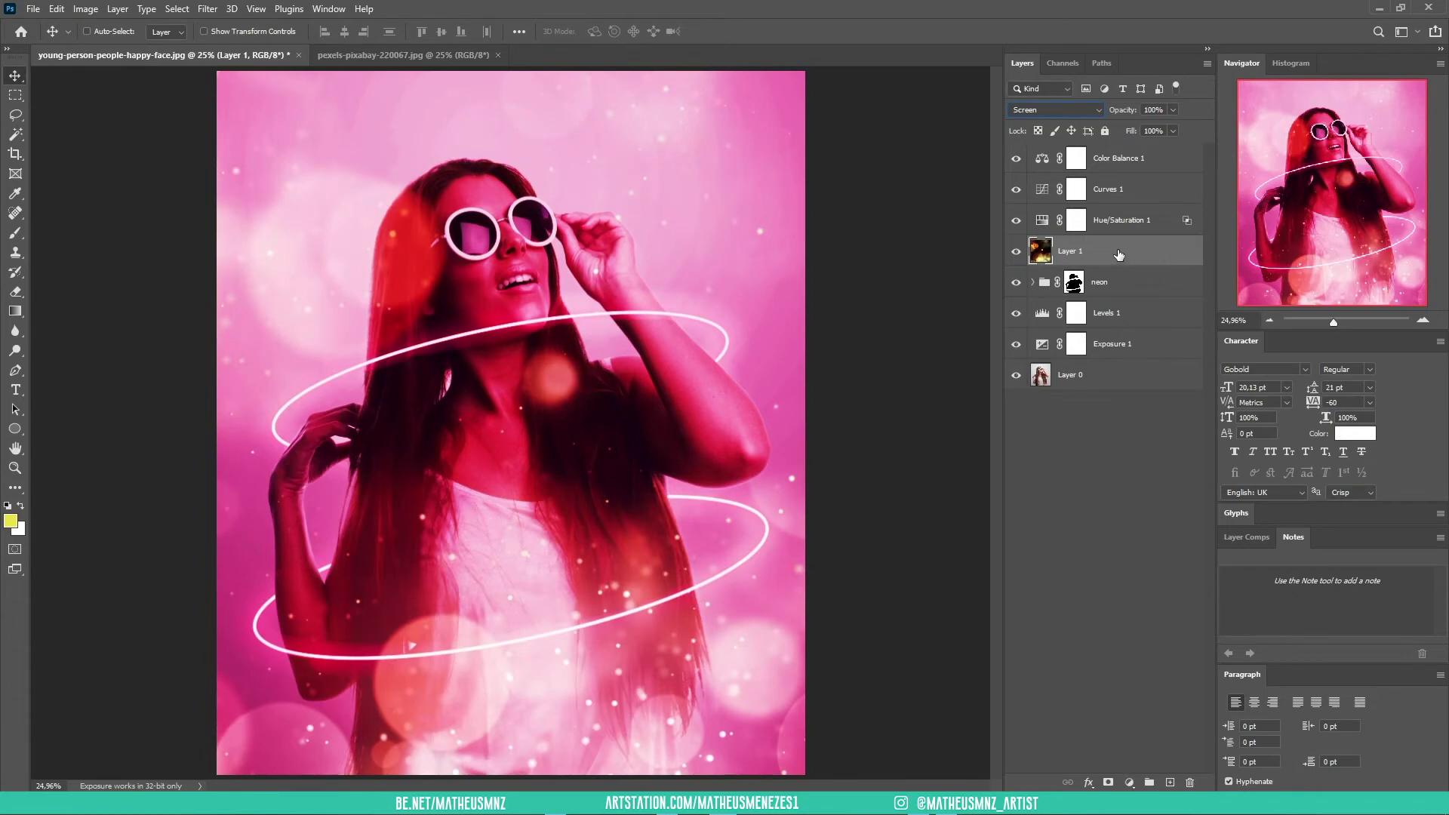
pyautogui.press('ctrl')
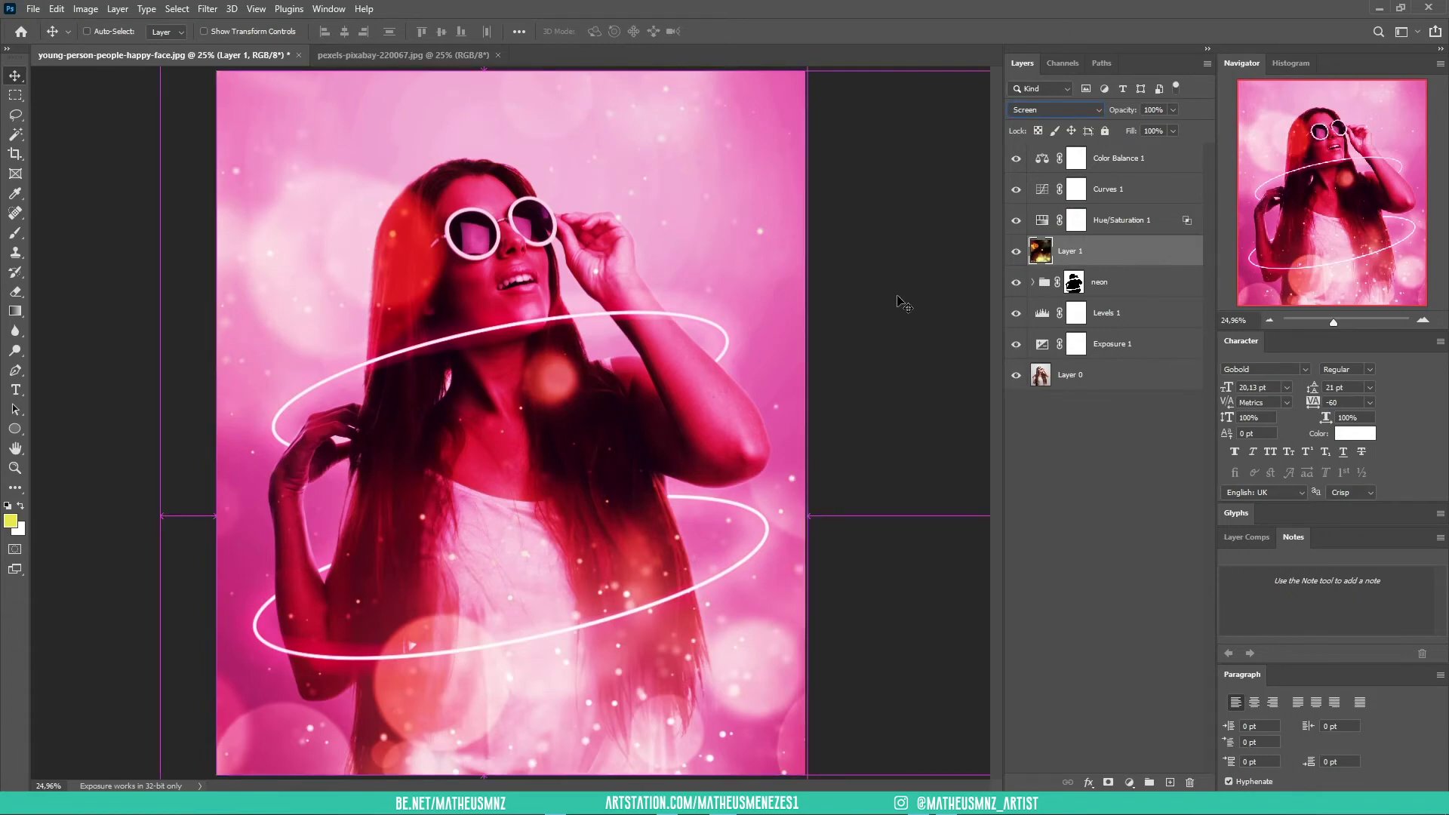
pyautogui.click(1173, 110)
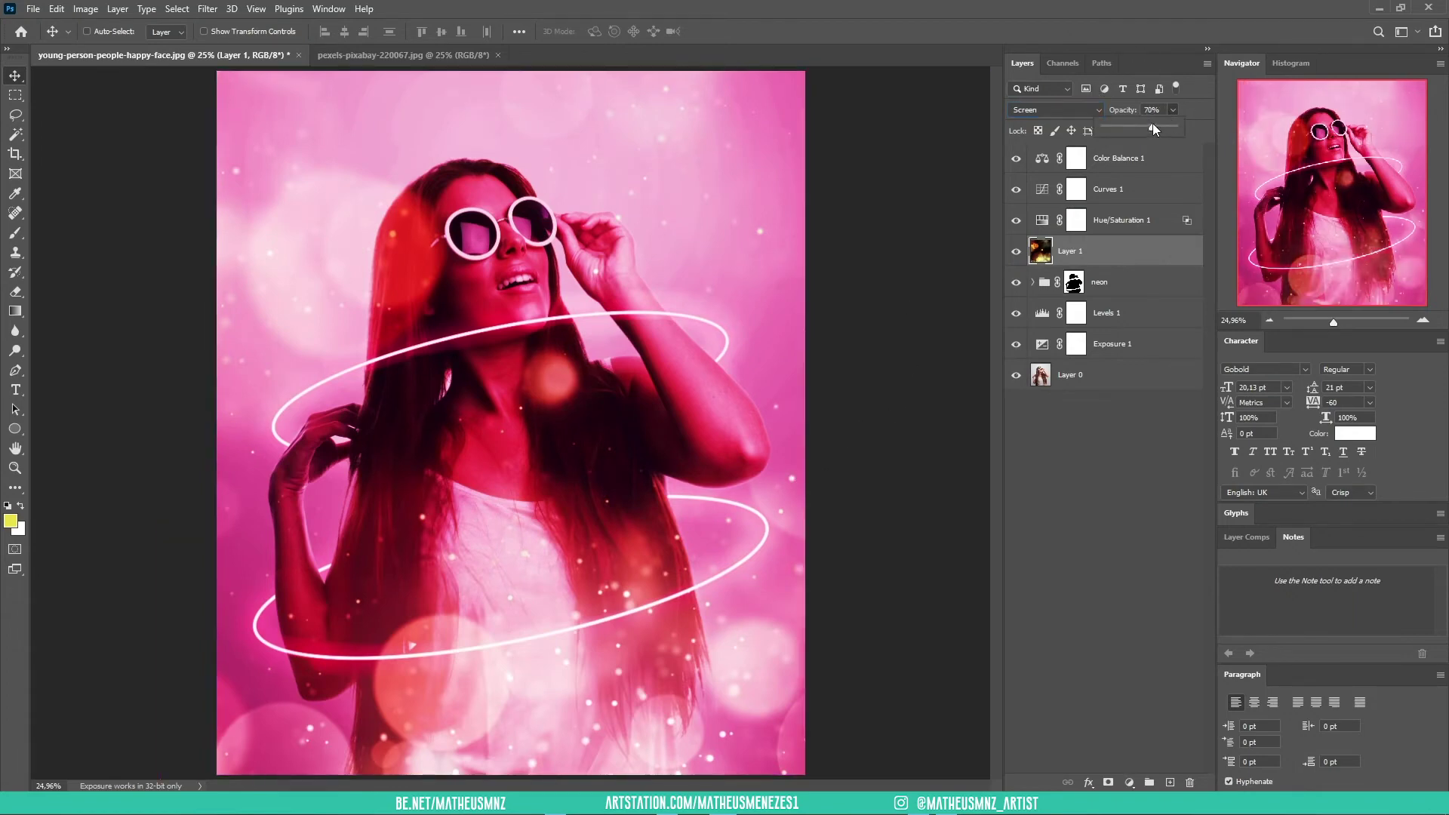
pyautogui.moveTo(746, 394)
pyautogui.mouseDown()
pyautogui.moveTo(721, 473)
pyautogui.moveTo(741, 465)
pyautogui.mouseUp()
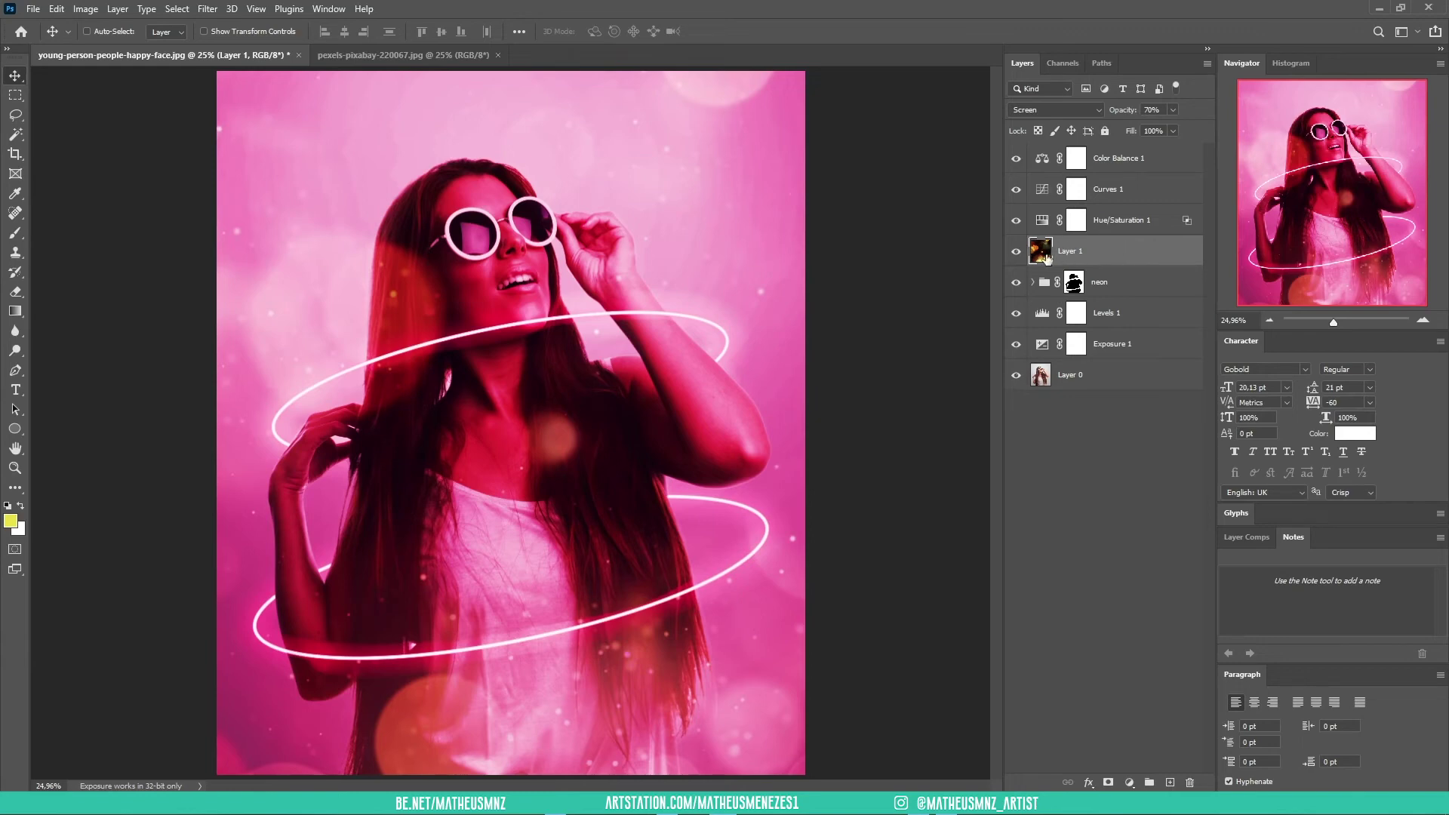
pyautogui.click(1134, 781)
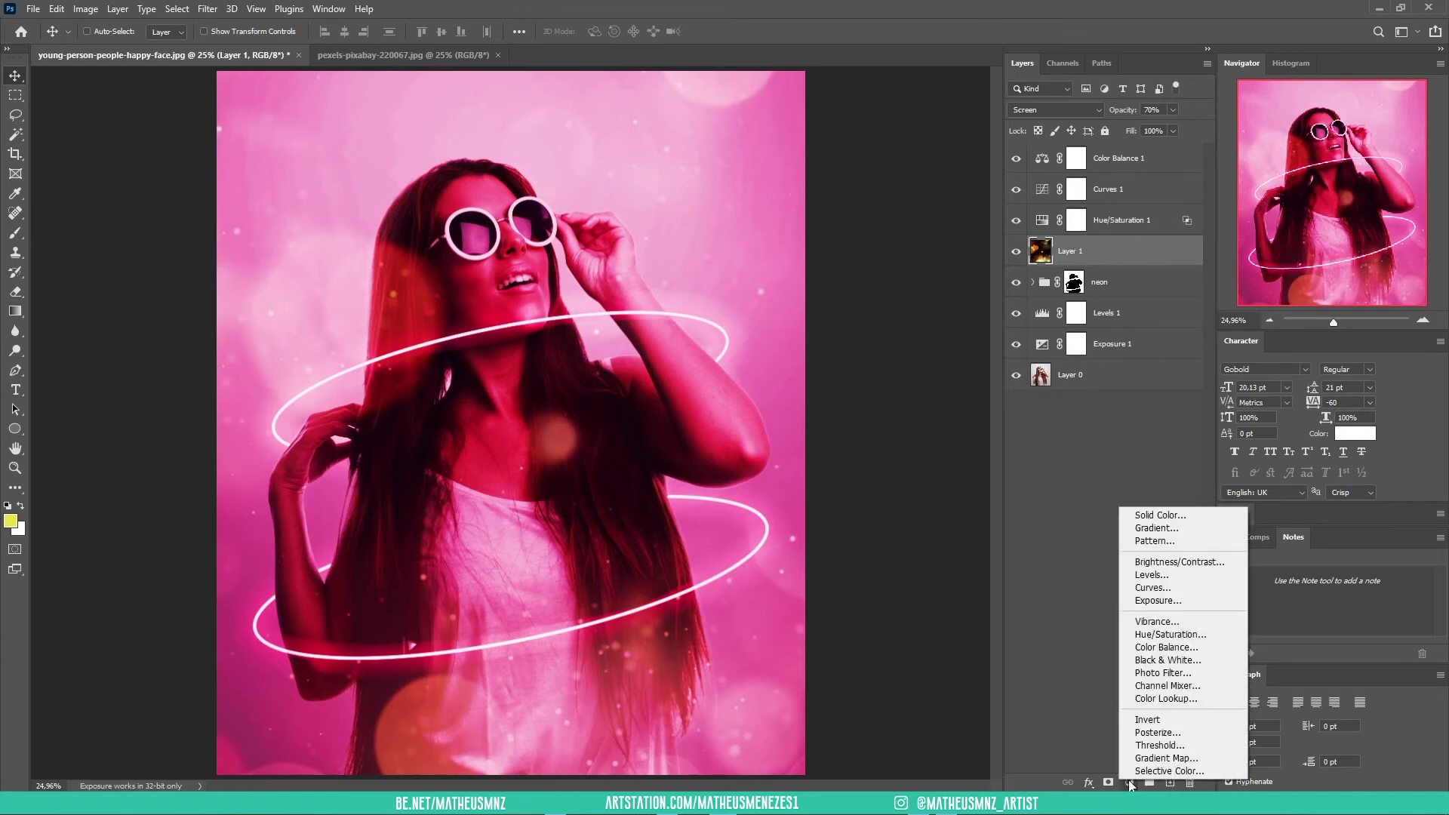
# Step: Add a Levels layer clipped to the bokeh with white input 253 and midtones 1.12
pyautogui.click(1174, 580)
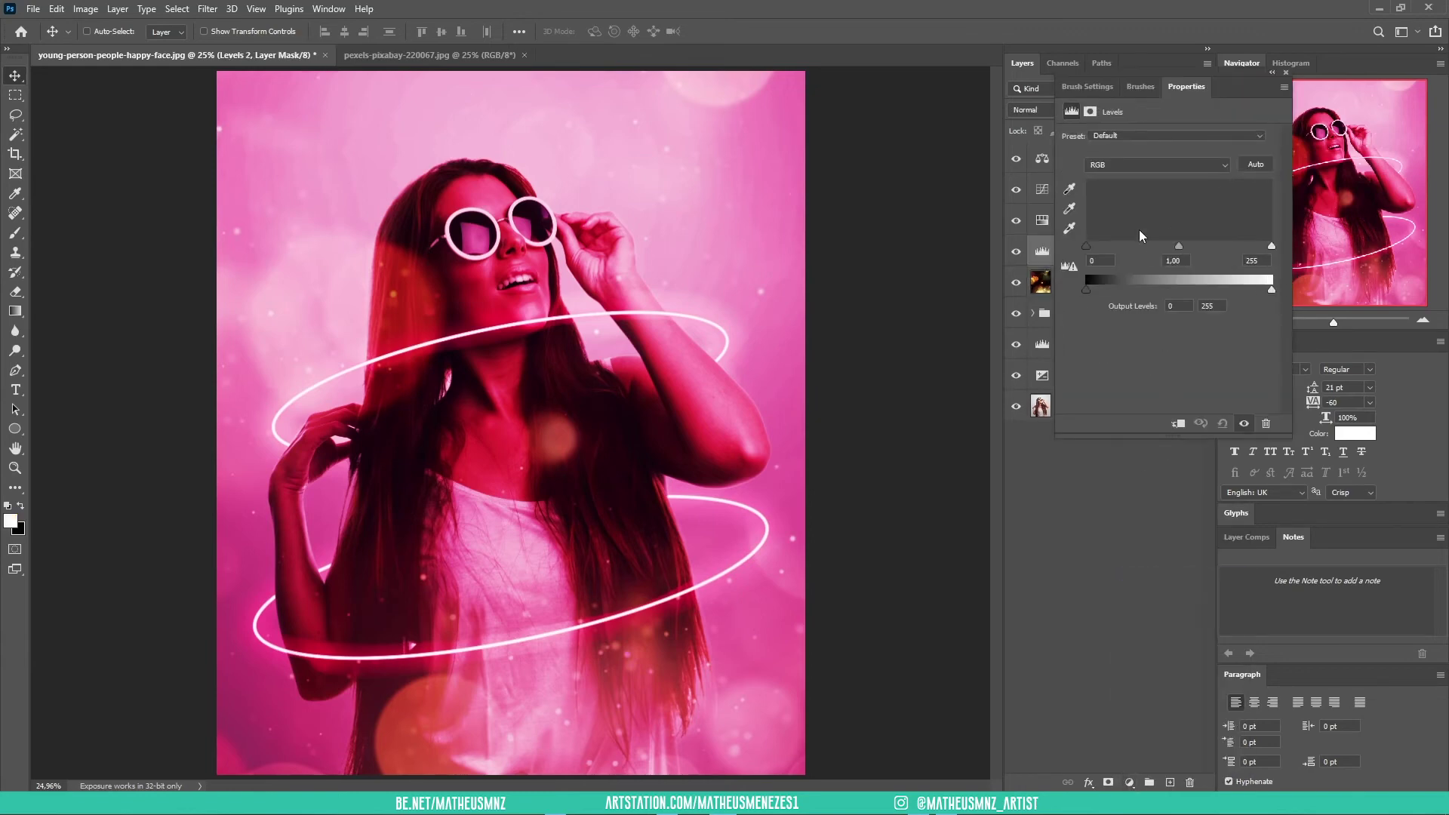
pyautogui.click(1178, 424)
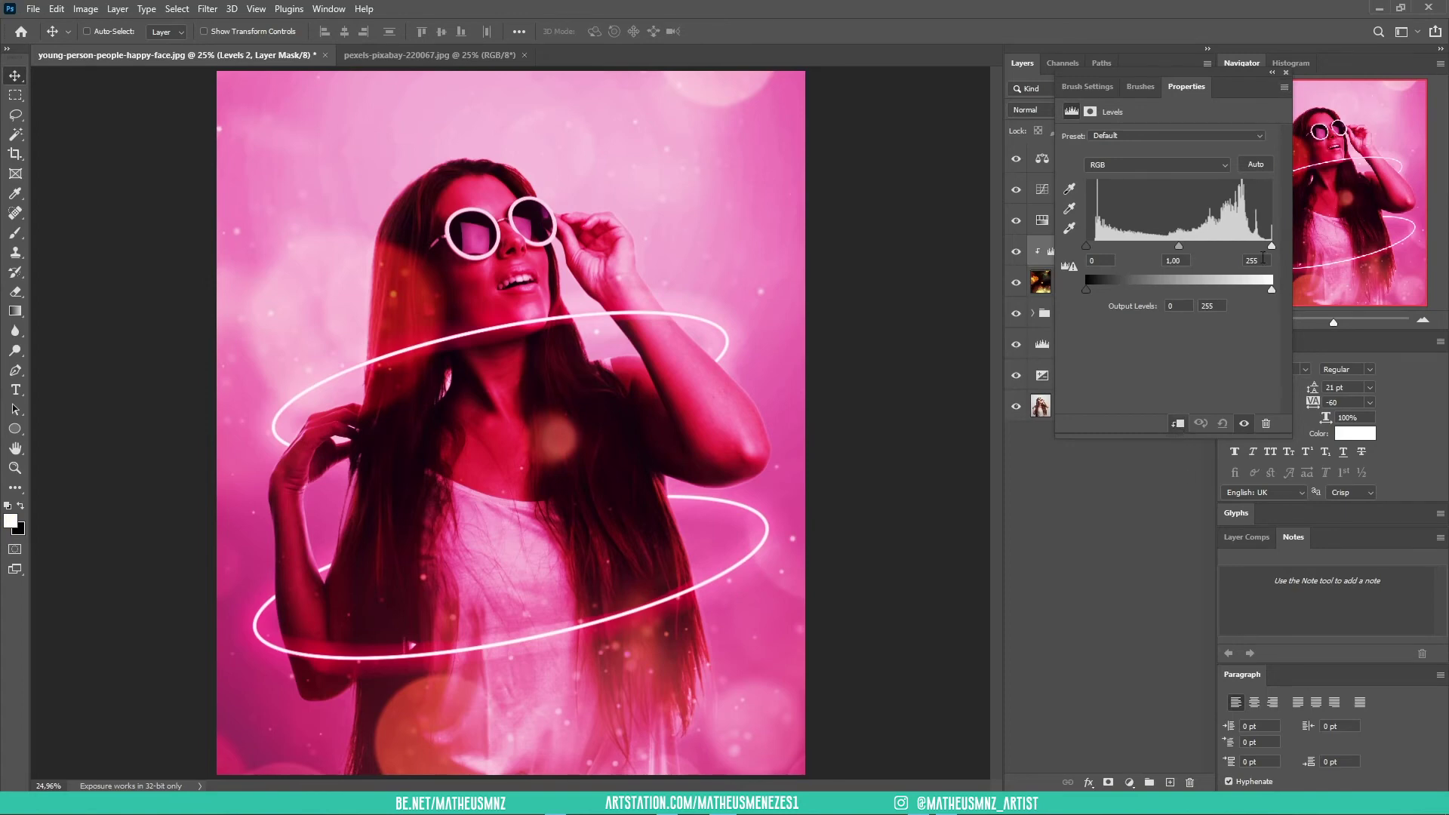
pyautogui.moveTo(1269, 246); pyautogui.dragTo(1270, 245)
pyautogui.moveTo(1178, 247)
pyautogui.mouseDown()
pyautogui.moveTo(1205, 242)
pyautogui.moveTo(1096, 247)
pyautogui.mouseUp()
pyautogui.click(1286, 73)
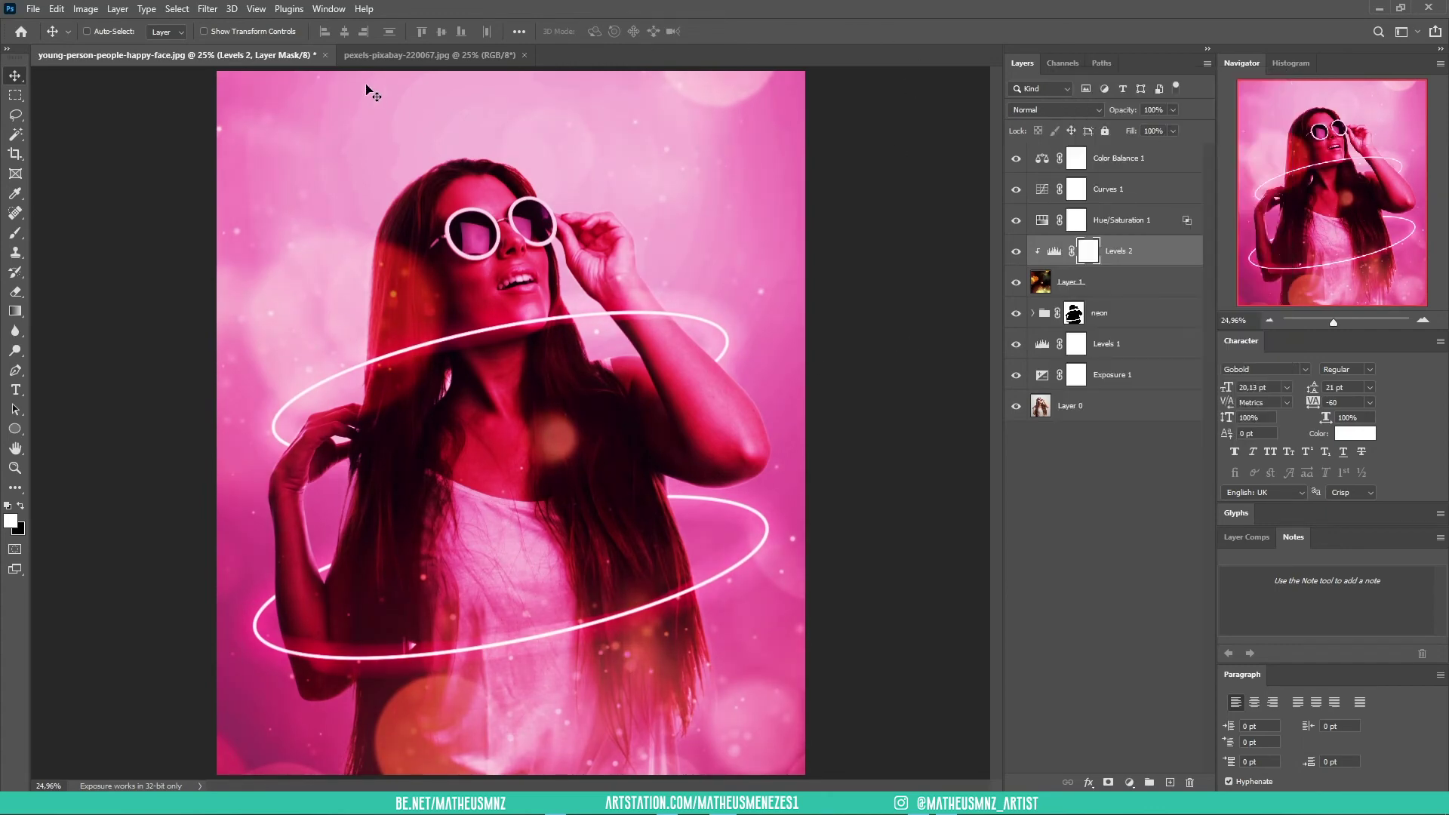
pyautogui.click(1171, 160)
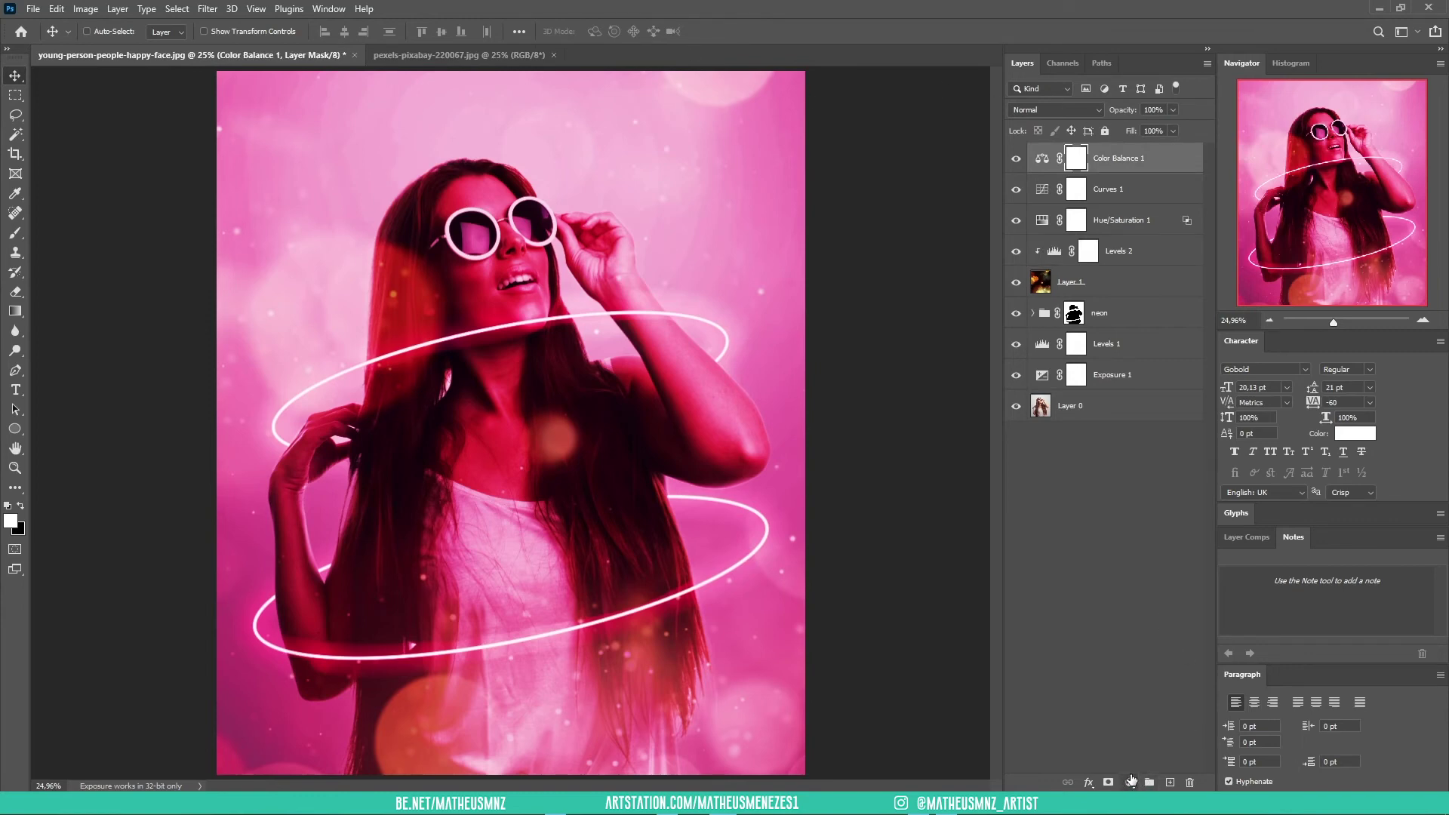
pyautogui.click(1168, 159)
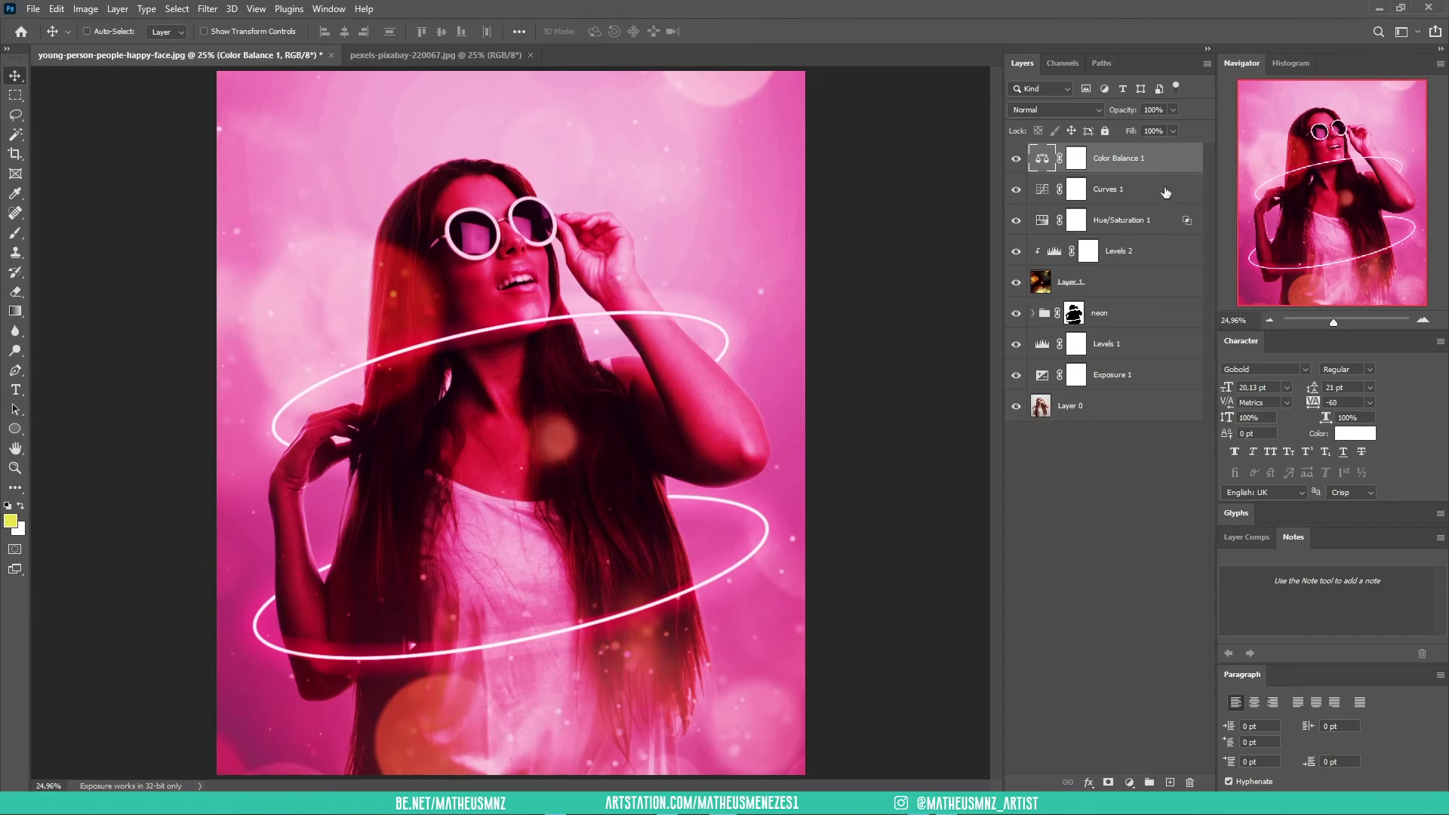
pyautogui.press('ctrl')
# Step: Stamp all visible layers into Layer 2 and apply a 41.5-pixel Gaussian blur
pyautogui.hotkey('ctrl', 'shift', 'alt', 'e')
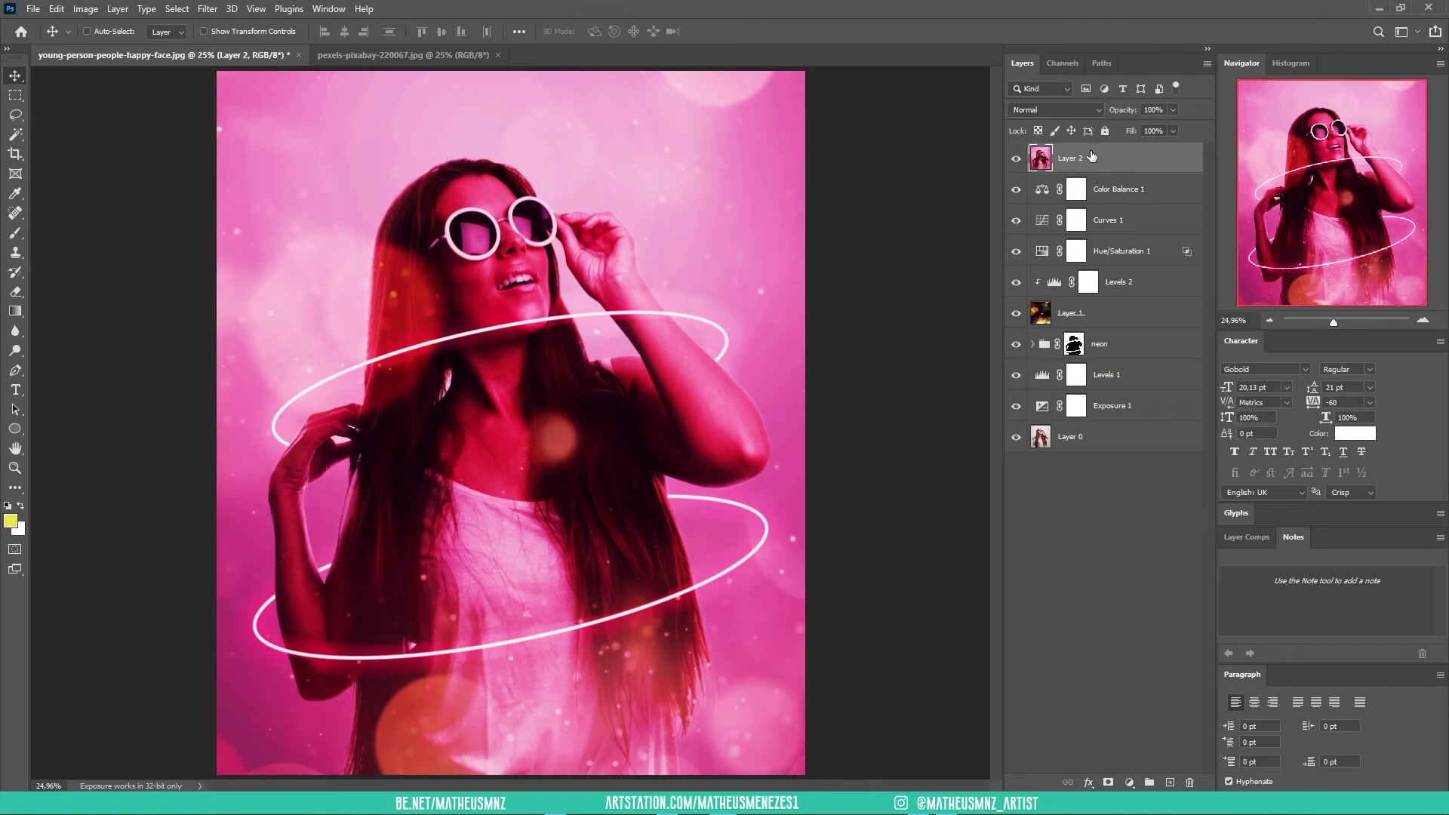
pyautogui.click(209, 11)
pyautogui.moveTo(216, 202)
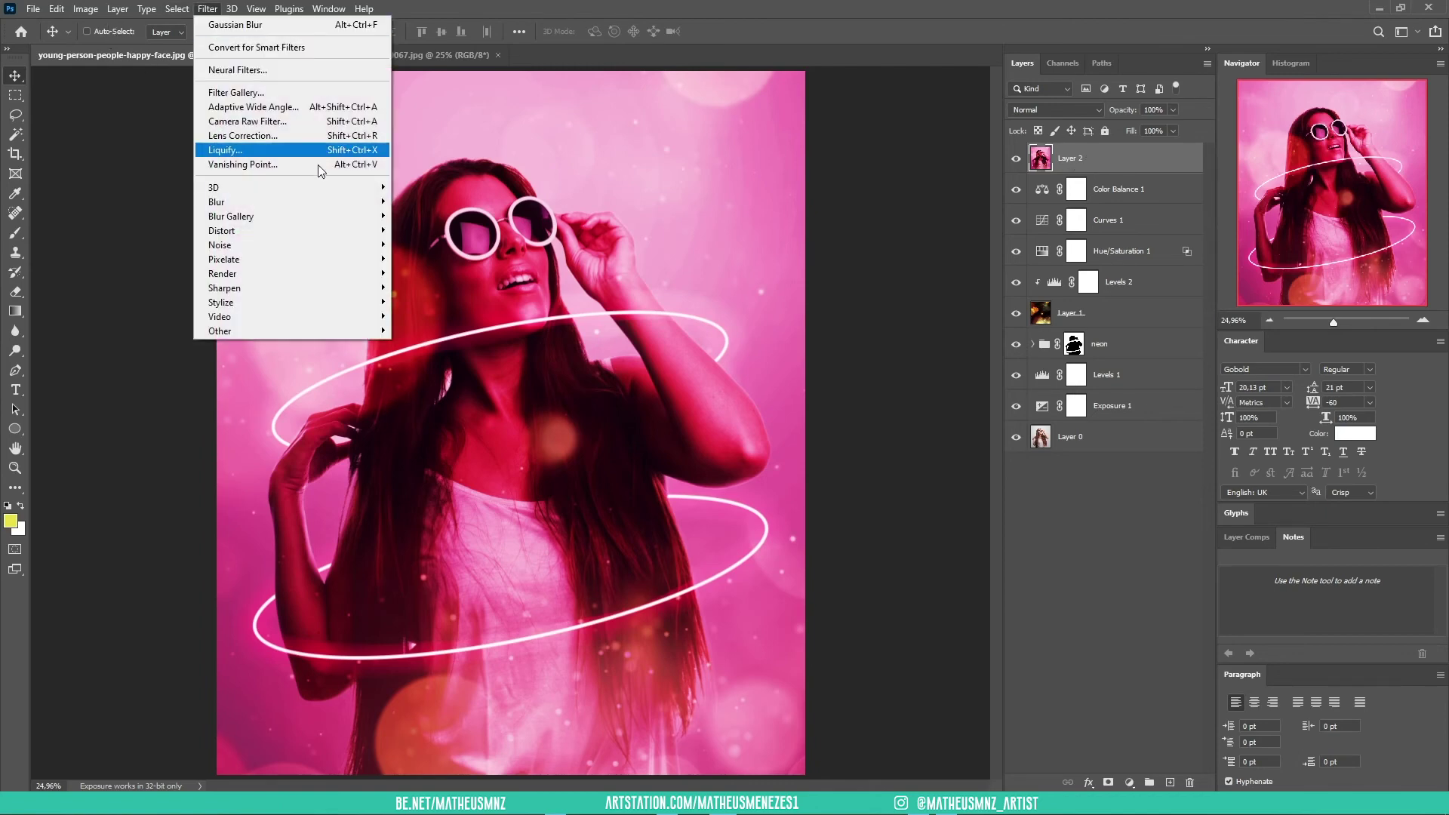
pyautogui.click(429, 259)
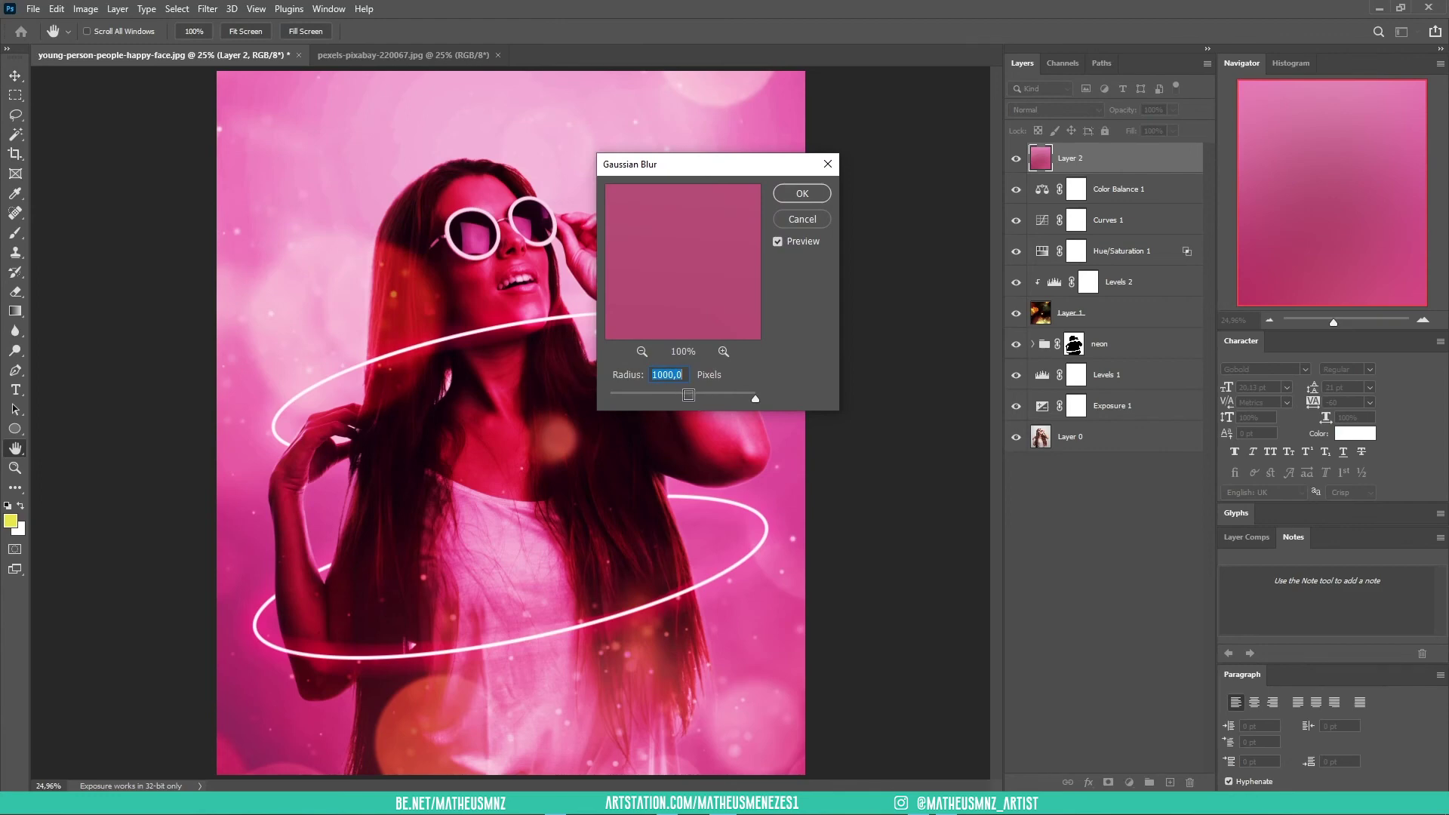
pyautogui.click(685, 394)
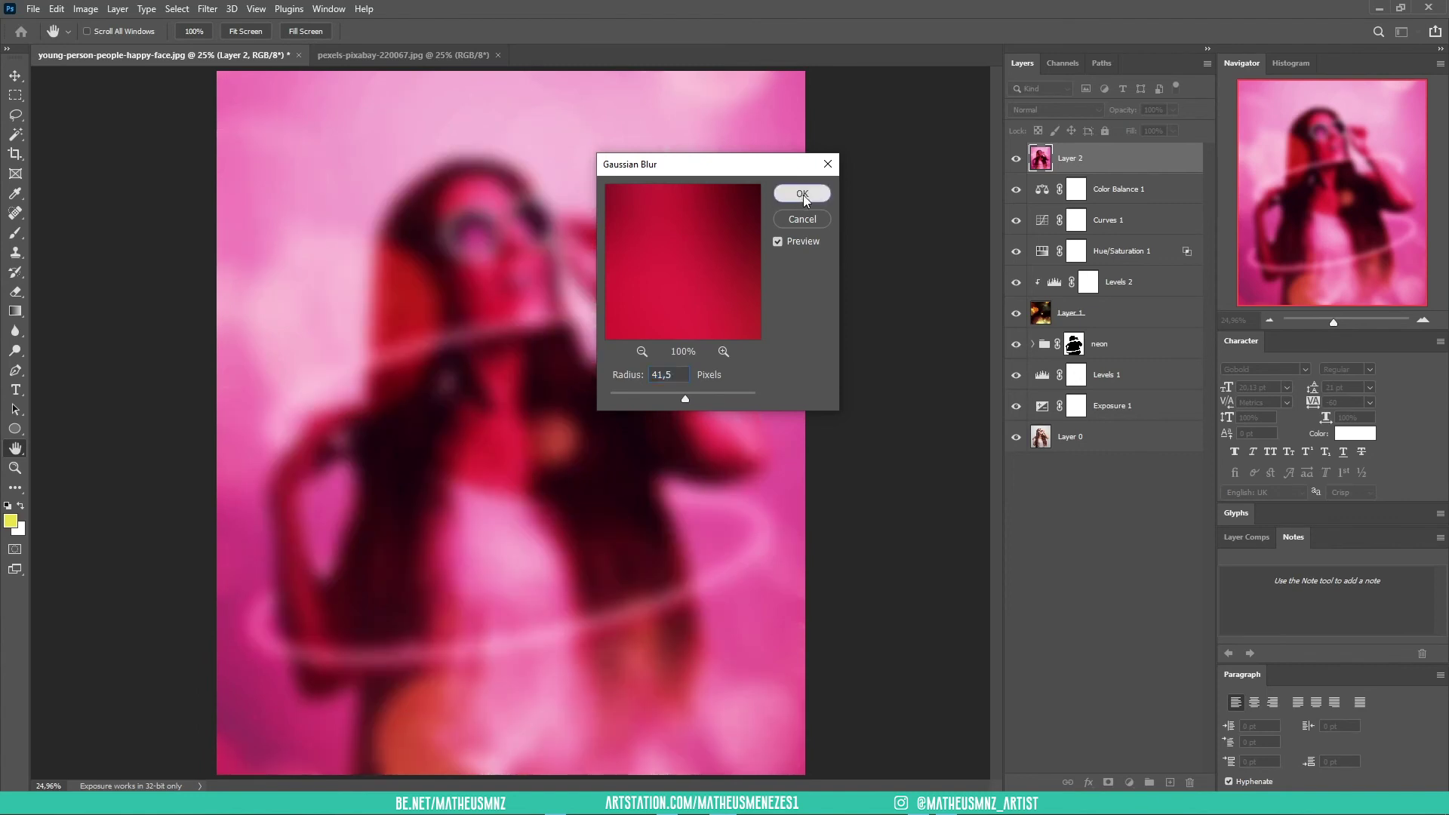
pyautogui.click(800, 195)
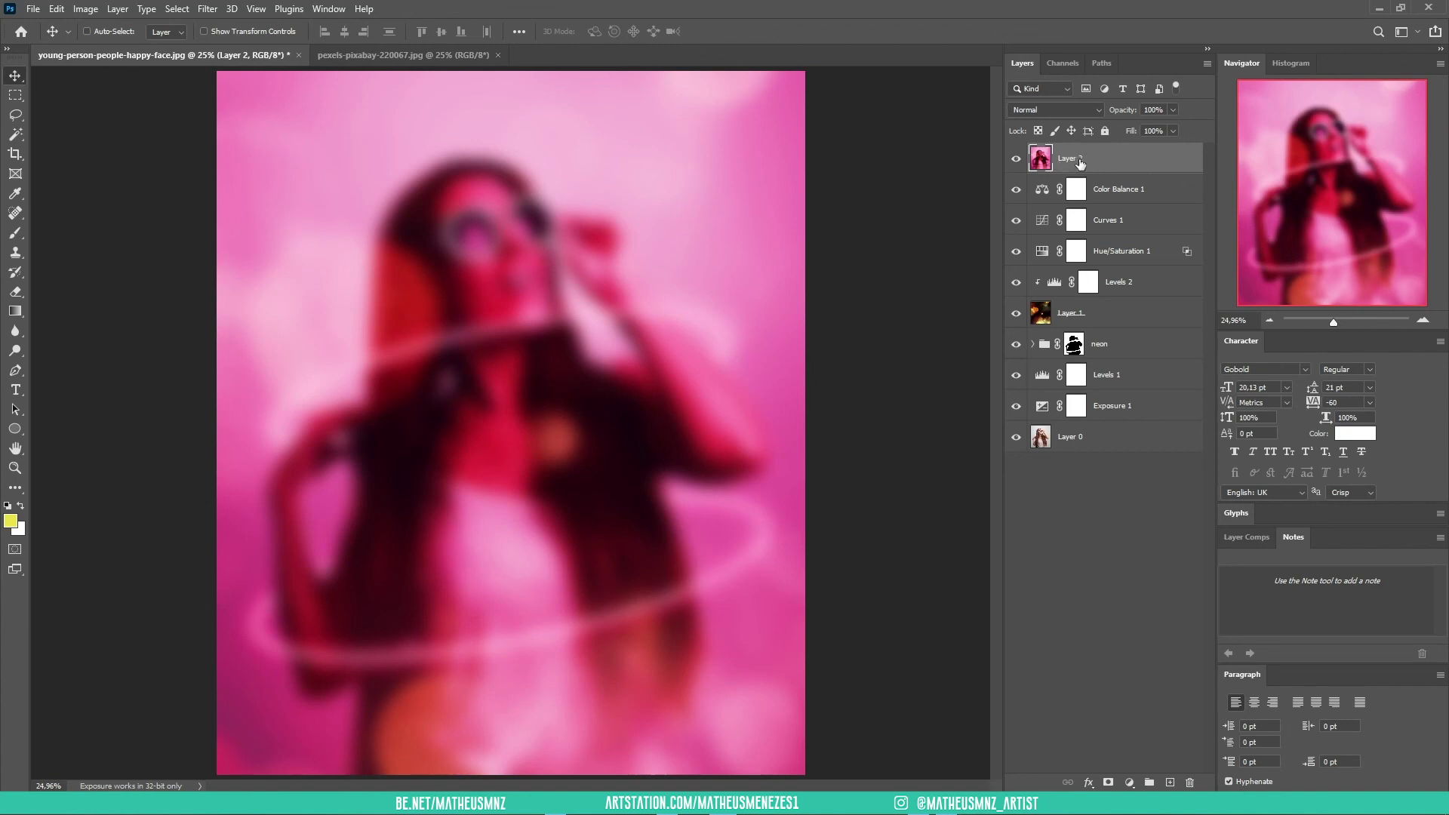
pyautogui.click(1084, 110)
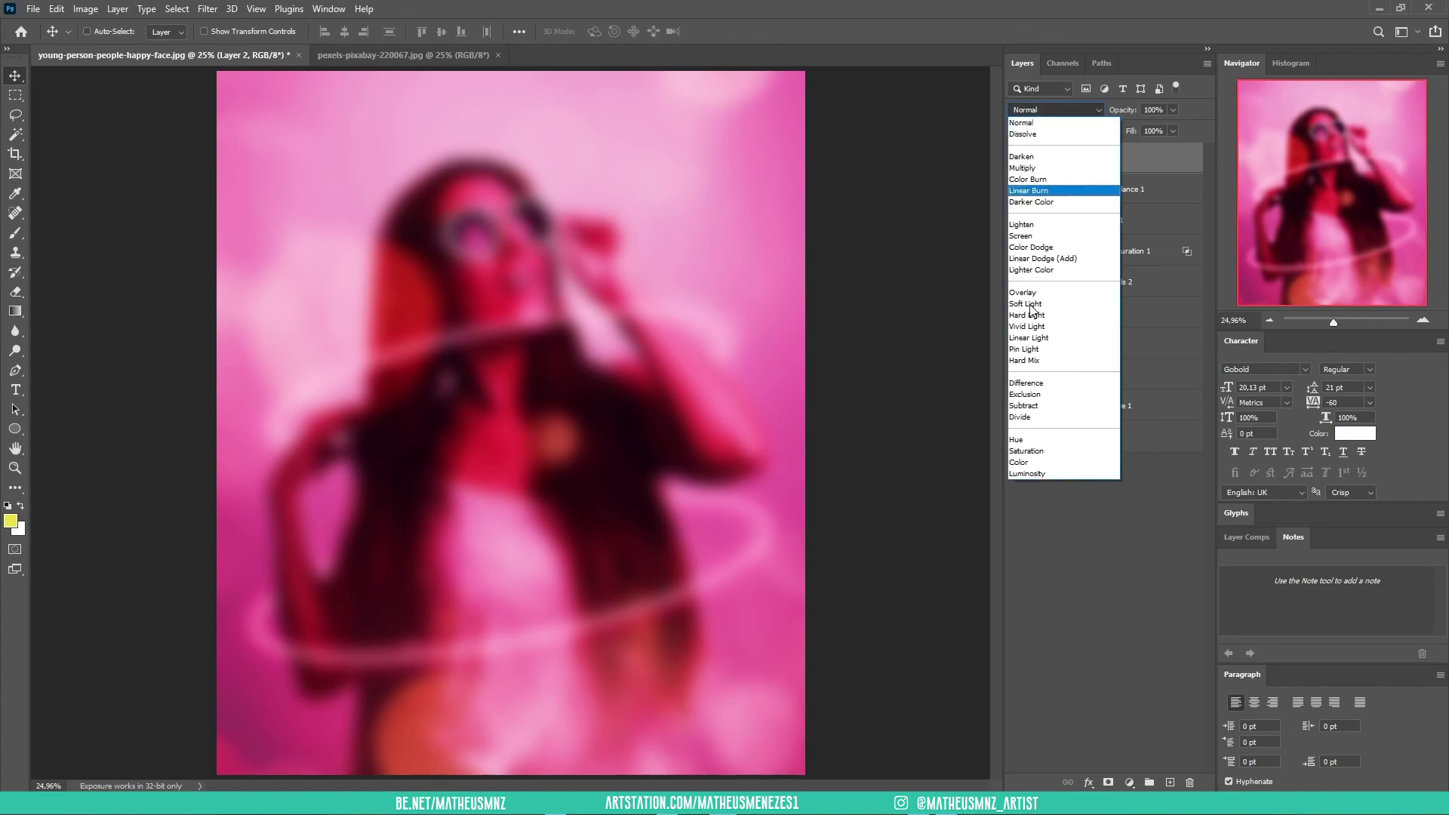
# Step: Set the blurred Layer 2 to Soft Light blend mode at 17% opacity
pyautogui.click(1044, 304)
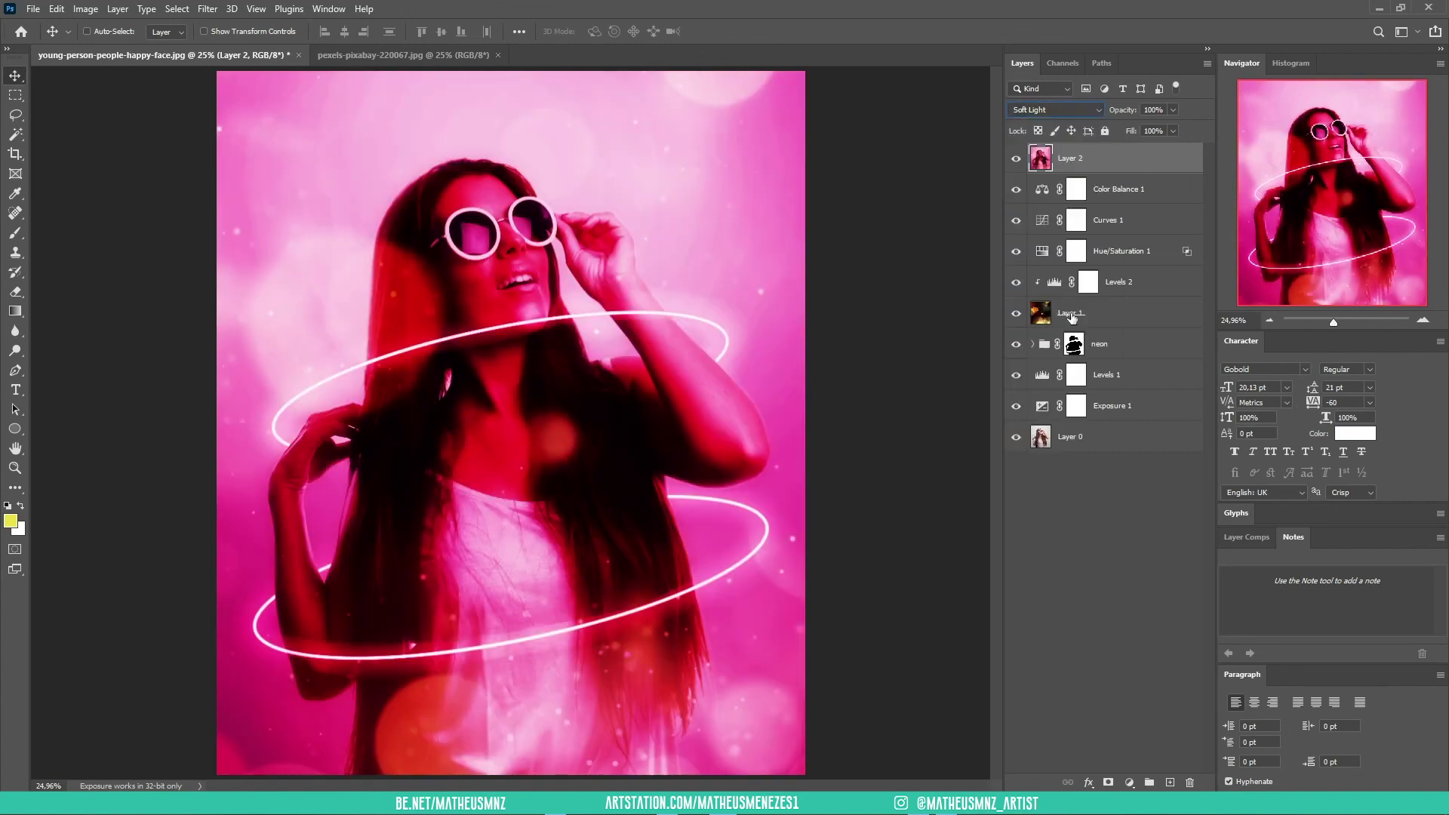
pyautogui.click(1173, 110)
pyautogui.moveTo(1124, 125); pyautogui.dragTo(1120, 123)
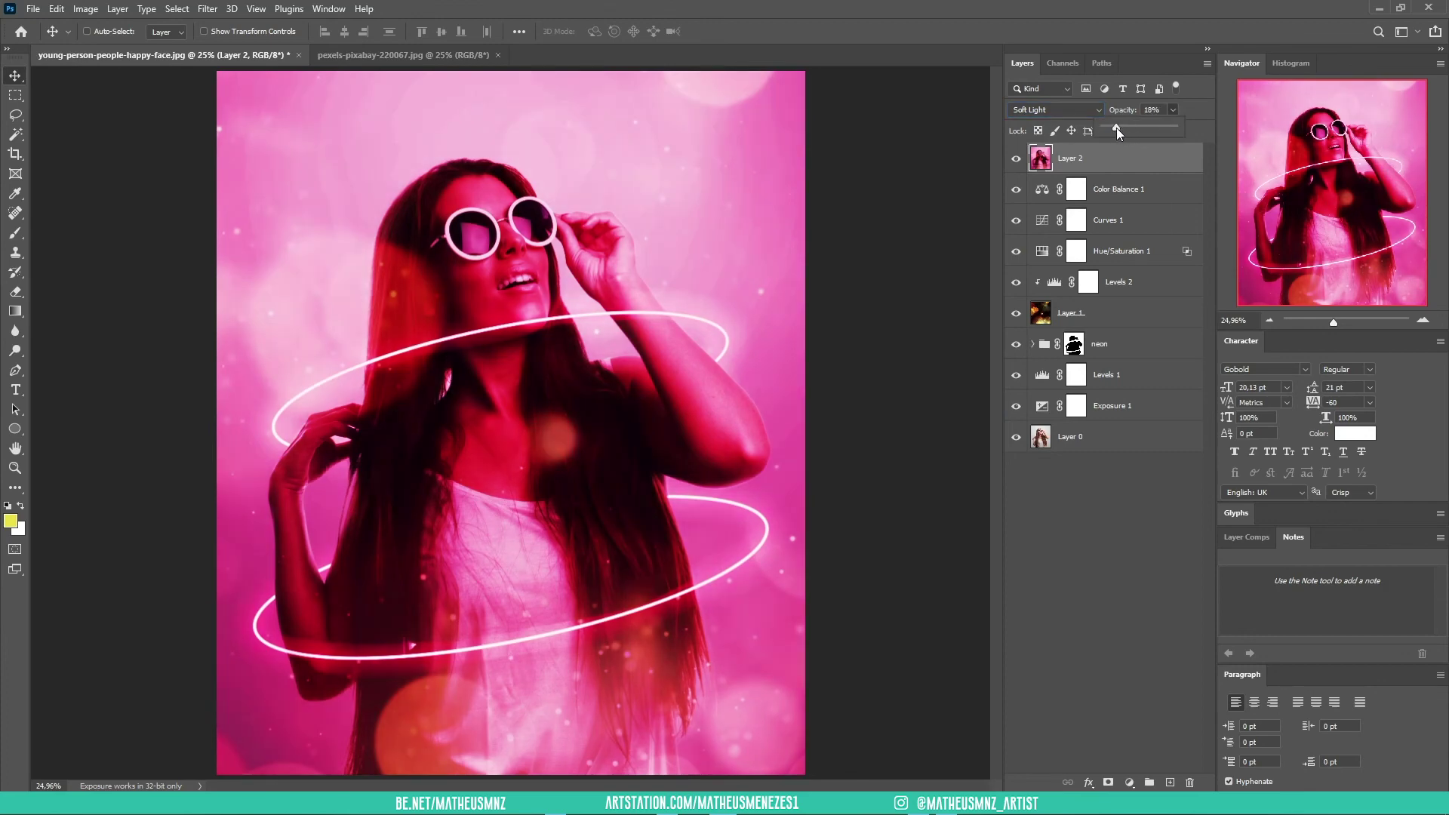
pyautogui.click(755, 363)
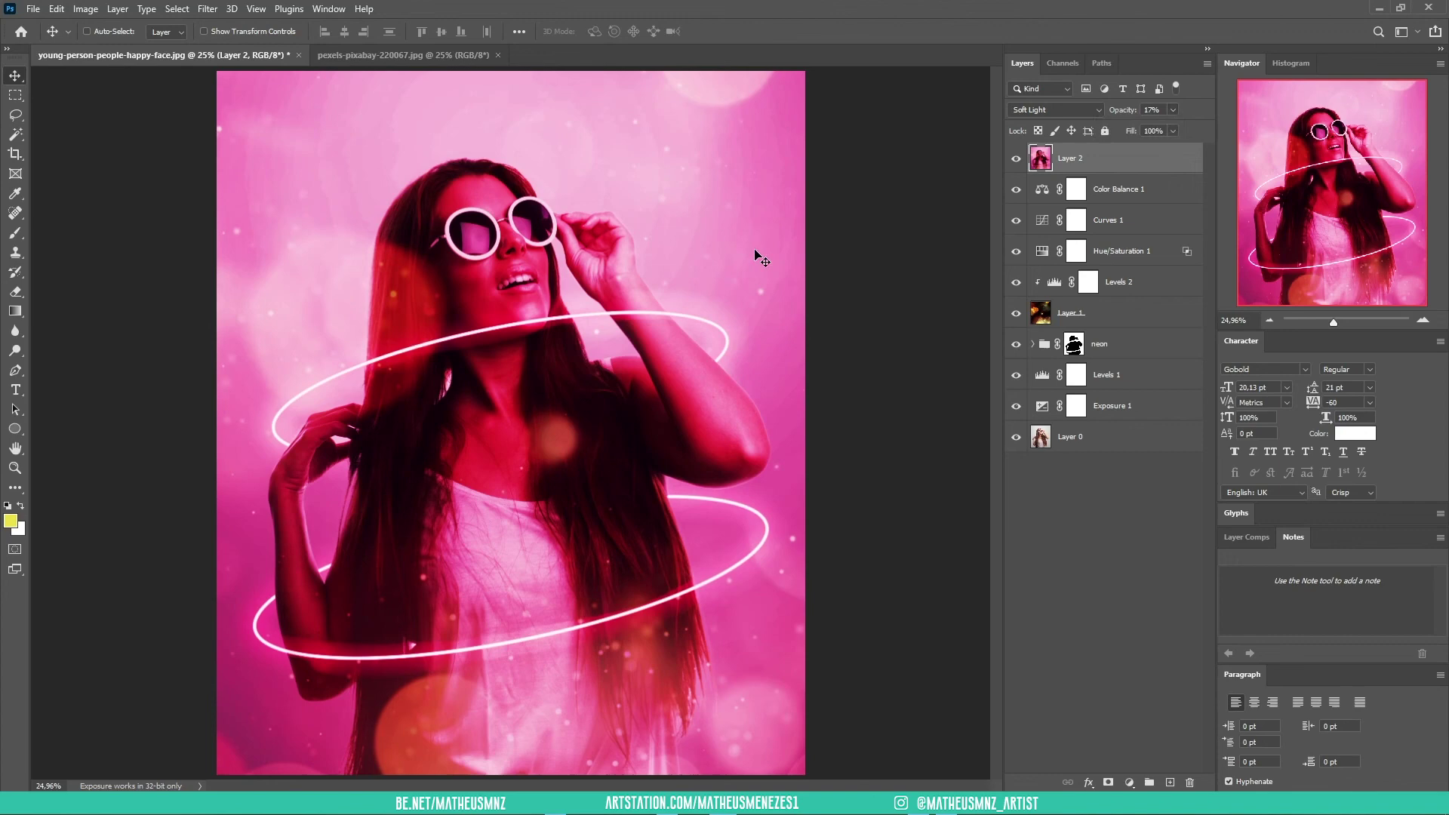